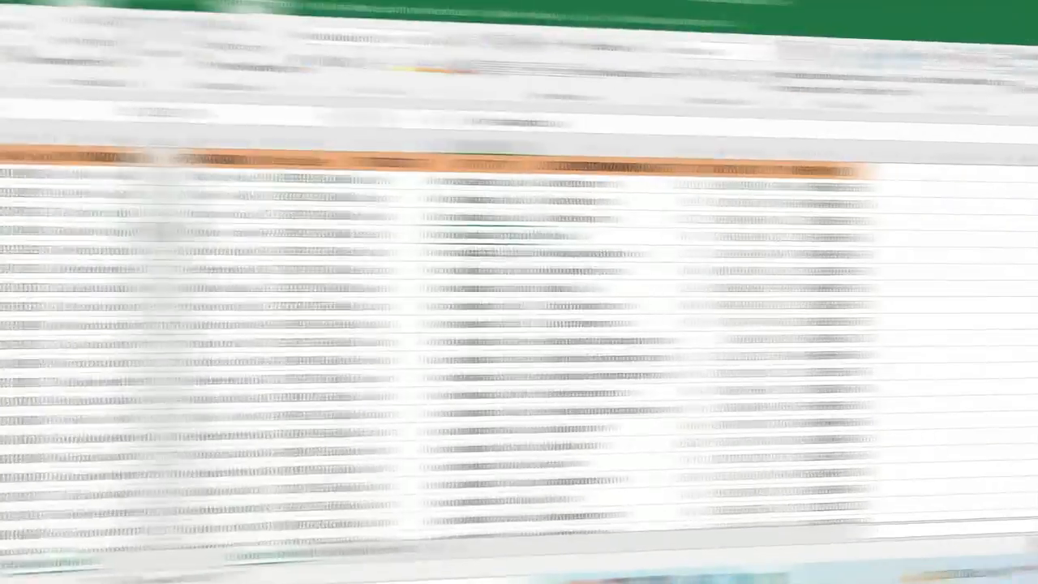
key("Left")
key("Down")
key("Down")
key("Down")
key("Down")
key("Down")
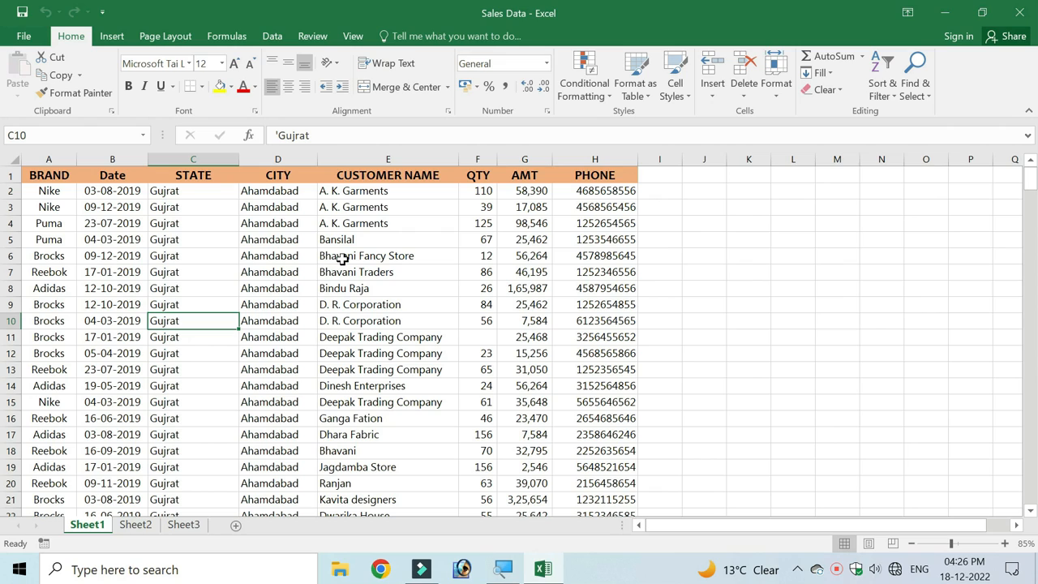
- Examine the print preview of the sales data at full-page and enlarged size, and return to the worksheet
left_click(24, 36)
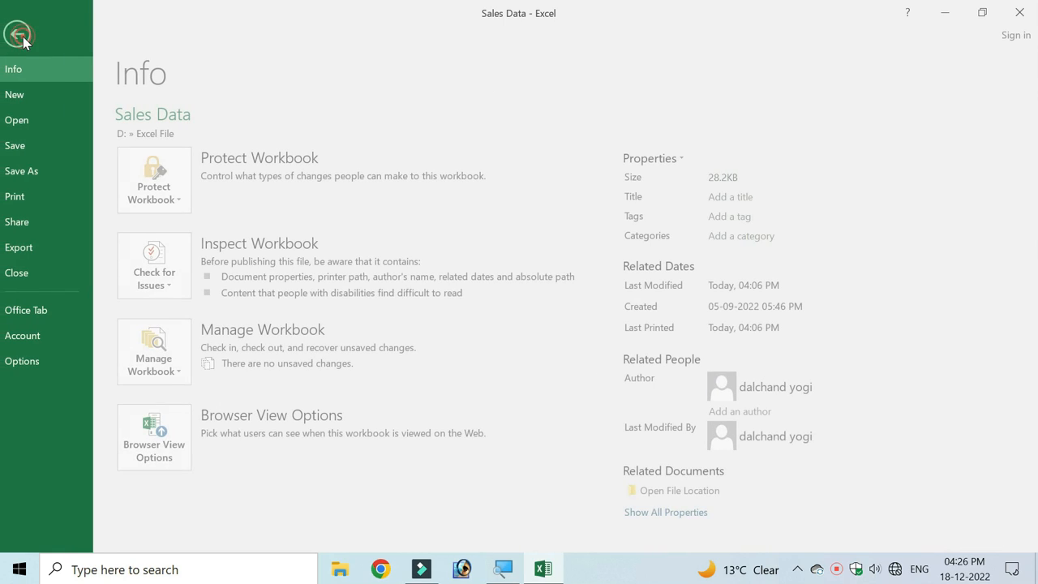
left_click(24, 197)
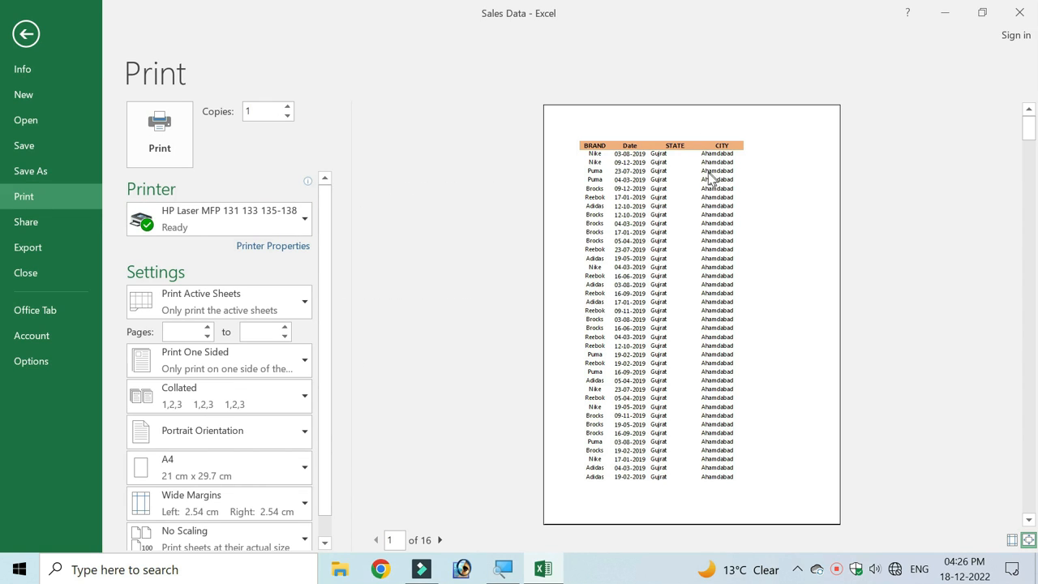
left_click(686, 183)
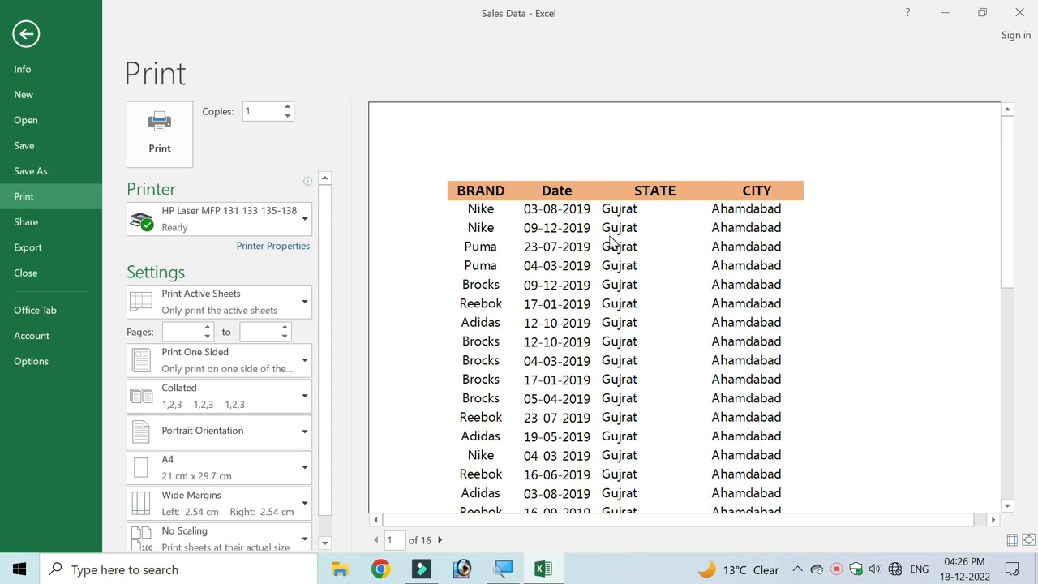
left_click(659, 218)
key("Escape")
left_click(80, 228)
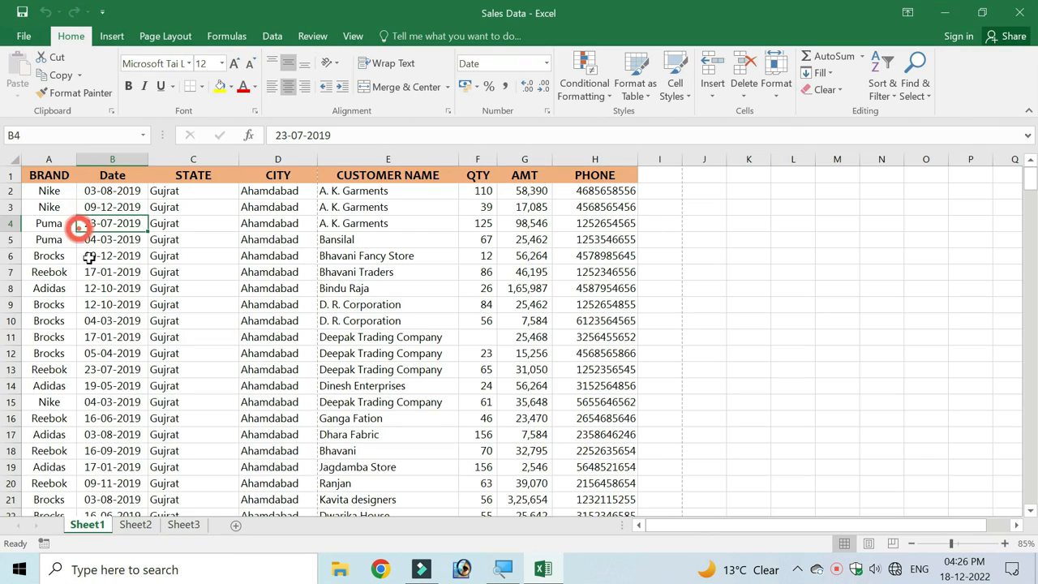
- Apply All Borders to the whole sales table on Sheet1, from the BRAND header through the last PHONE row (A1:H301)
left_click(45, 175)
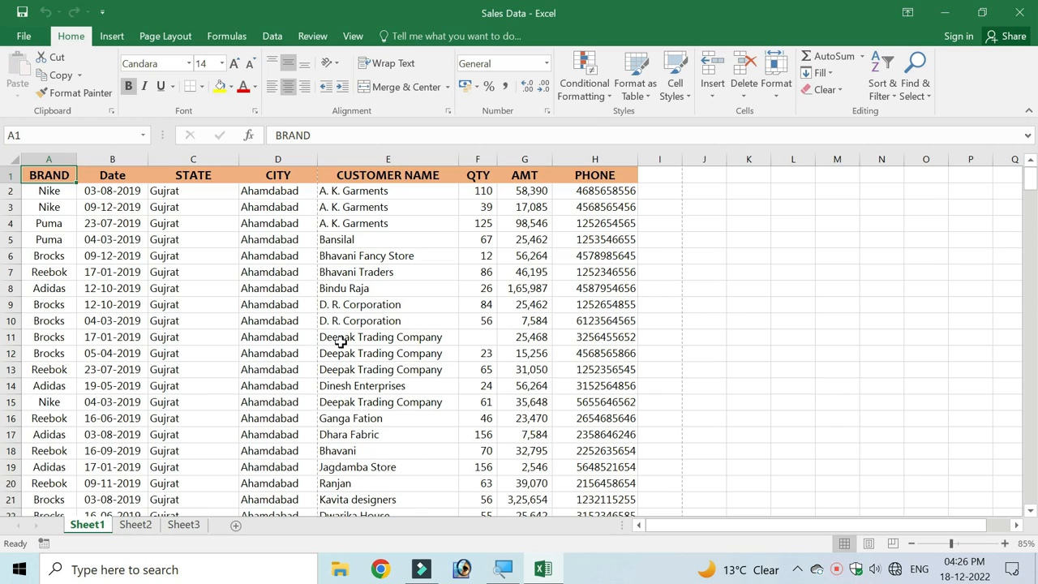
key("ctrl+shift+Down")
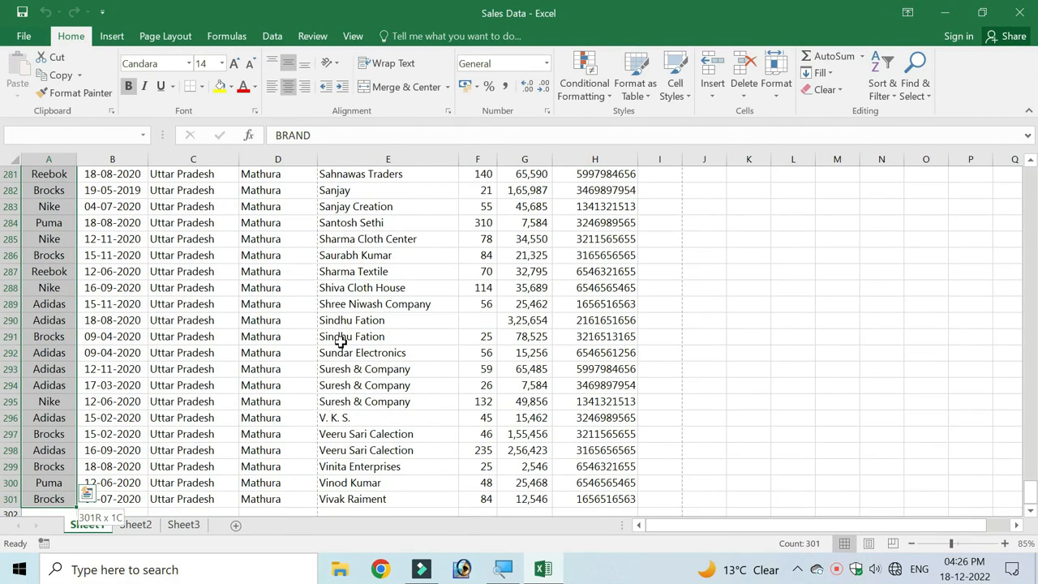
key("ctrl+shift+Right")
scroll(325, 349, "up", 20)
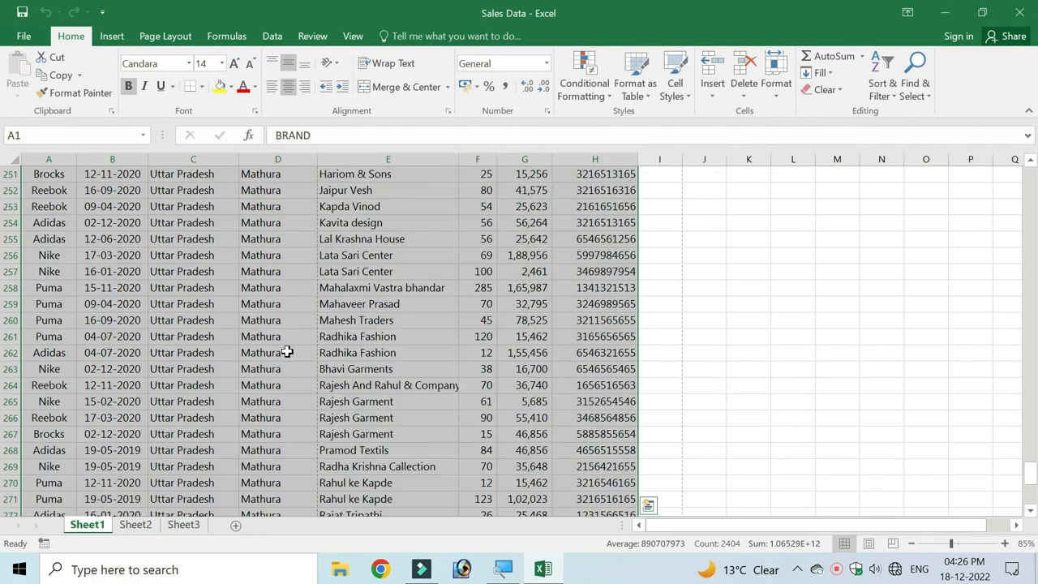
scroll(288, 351, "up", 20)
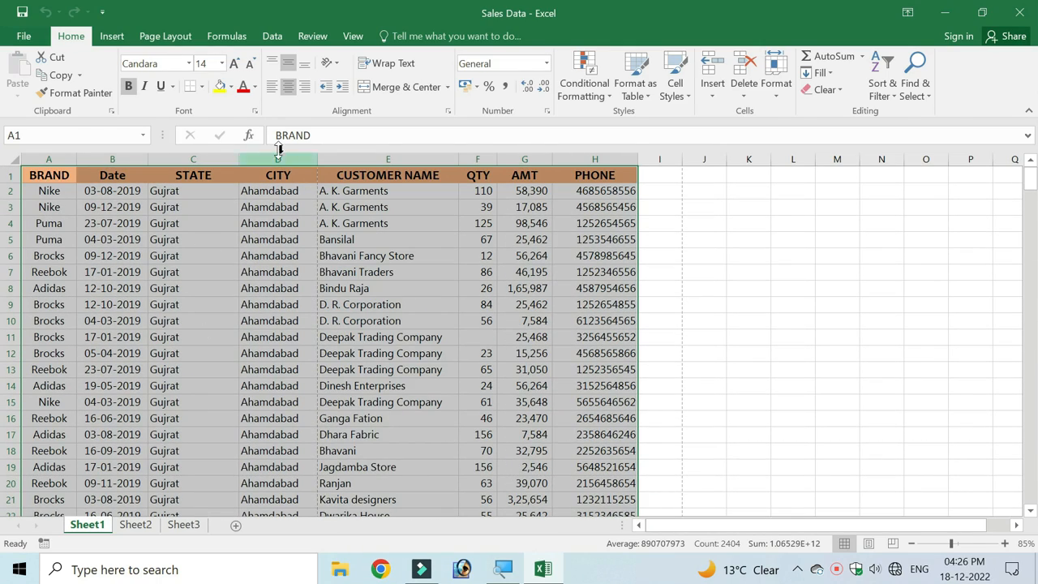
left_click(201, 86)
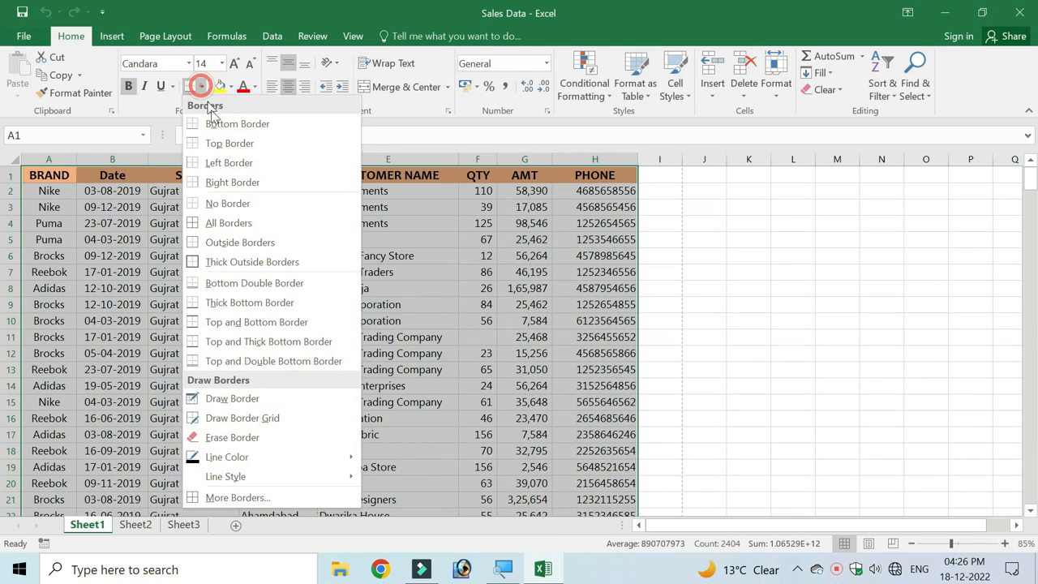
left_click(227, 222)
left_click(321, 255)
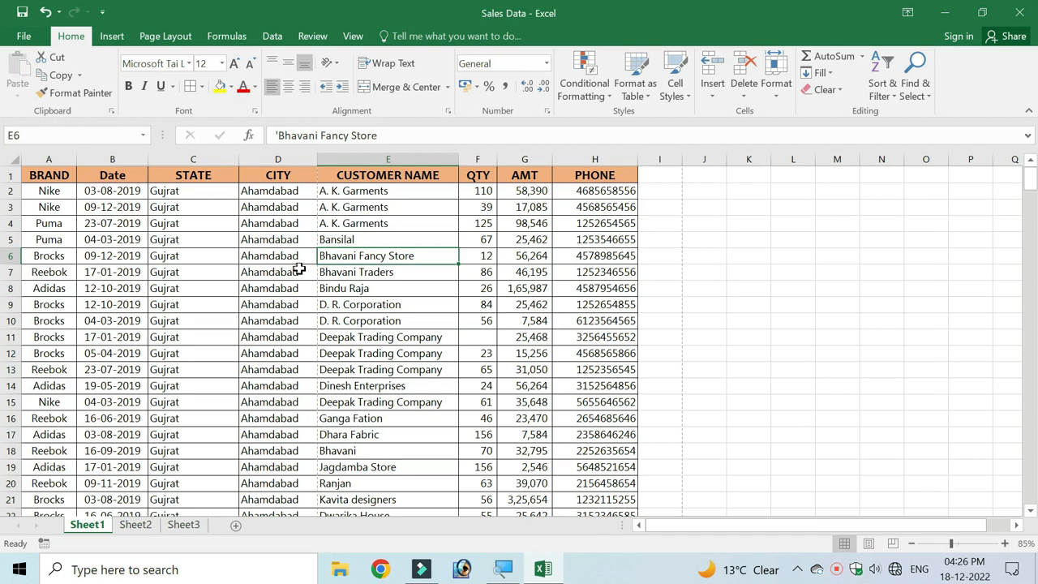
- Check the table's borders in the print preview, both enlarged and as a full page, and return to the worksheet
key("ctrl+p")
left_click(689, 215)
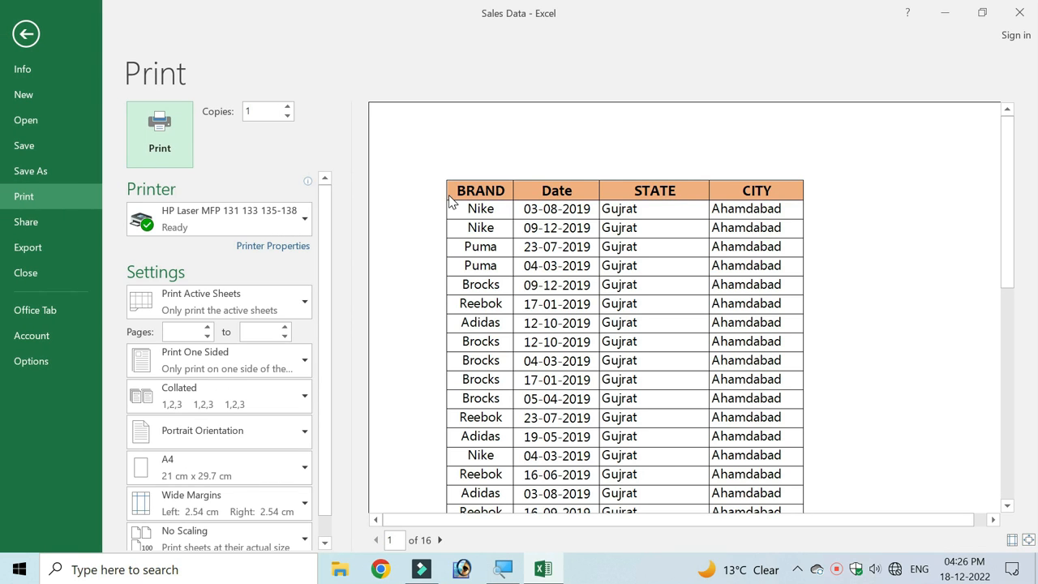
left_click(632, 258)
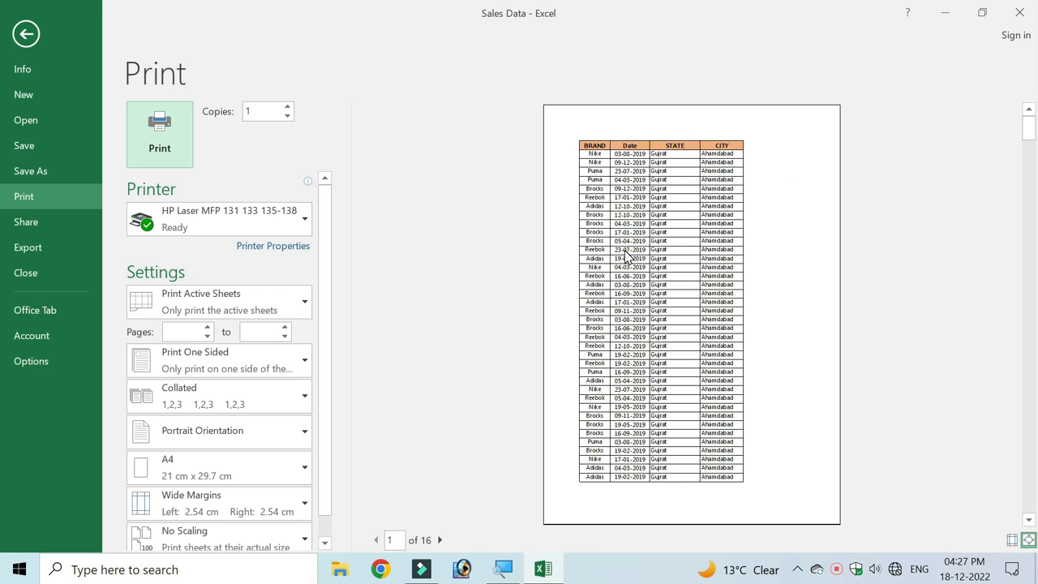
key("Escape")
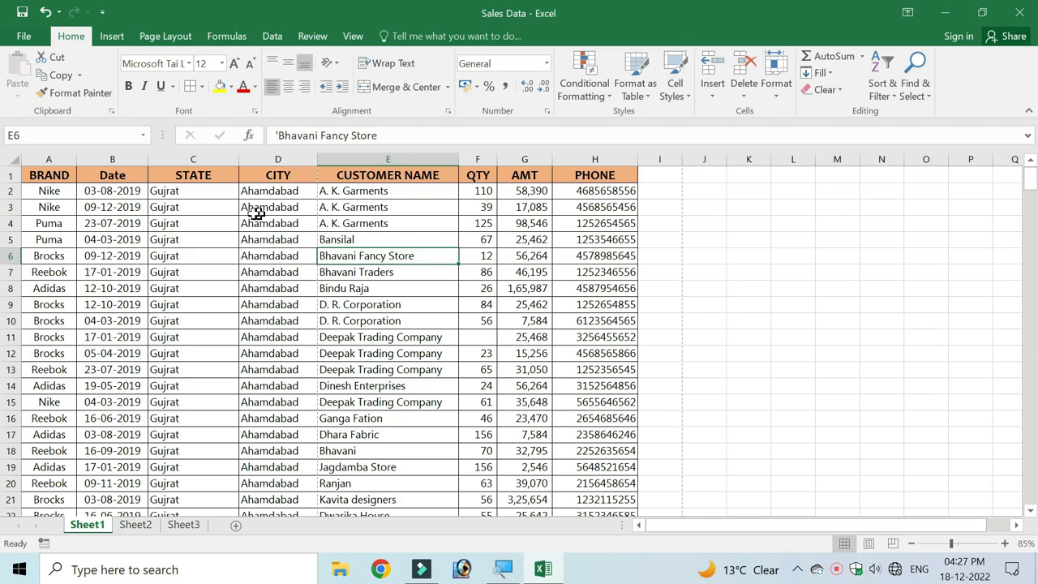
- Try narrowing the CUSTOMER NAME and STATE columns to about the width of their headers, and check the rows further down
left_click(367, 239)
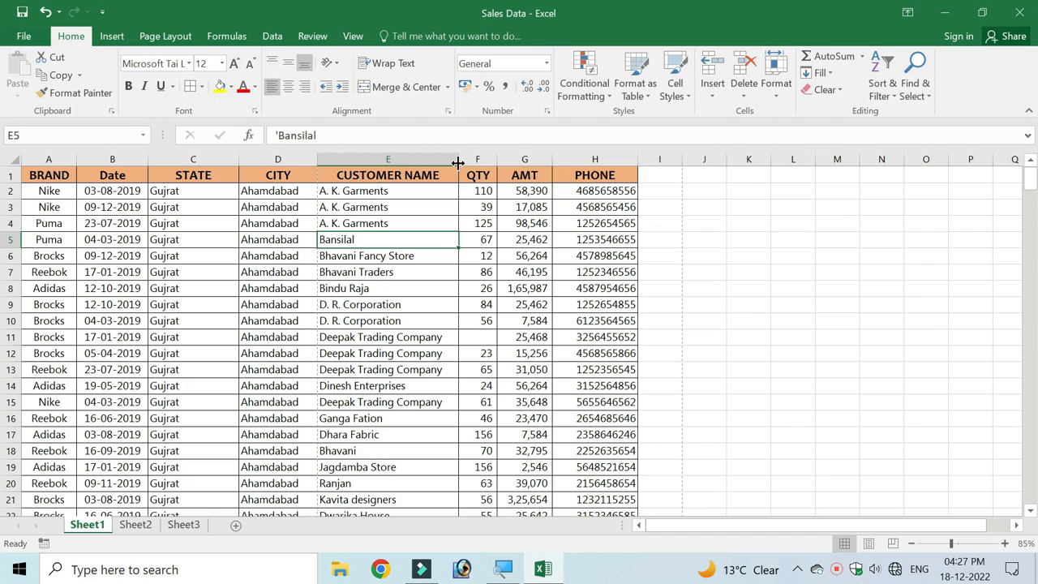
left_click_drag(457, 160, 423, 161)
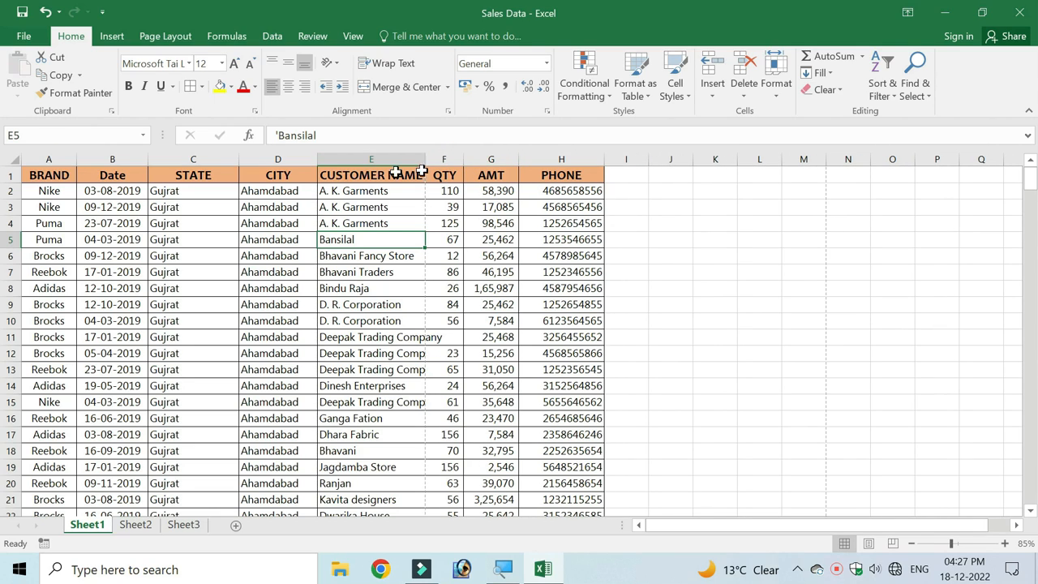
left_click_drag(238, 160, 190, 163)
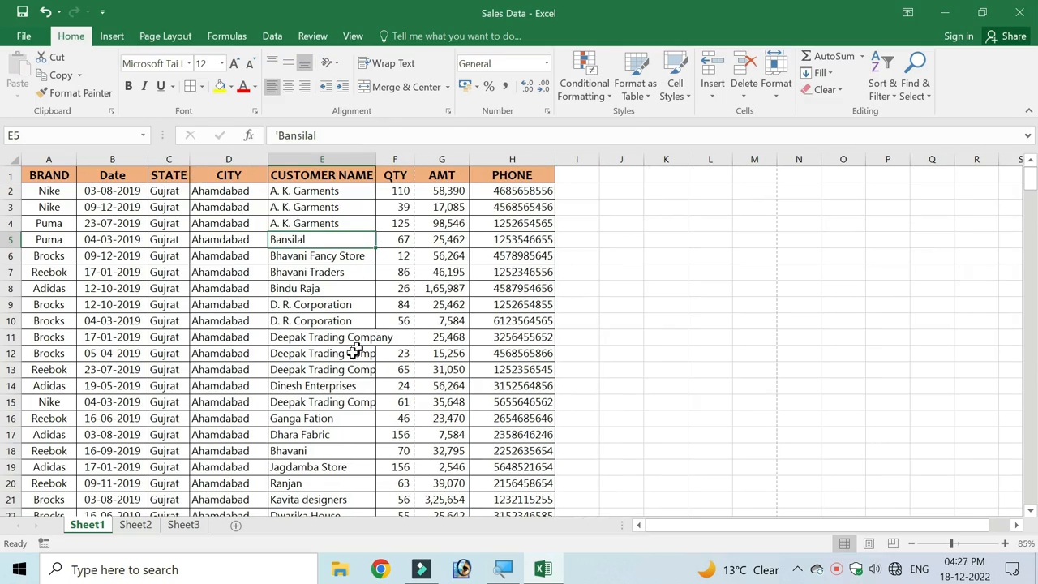
scroll(359, 412, "down", 3)
scroll(348, 389, "down", 3)
scroll(351, 438, "down", 3)
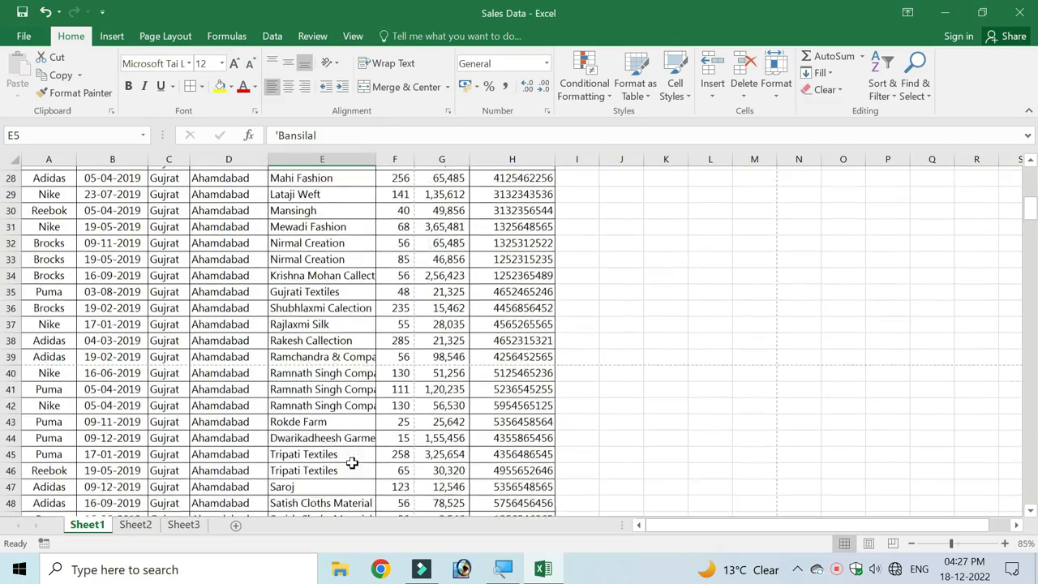
scroll(346, 369, "up", 10)
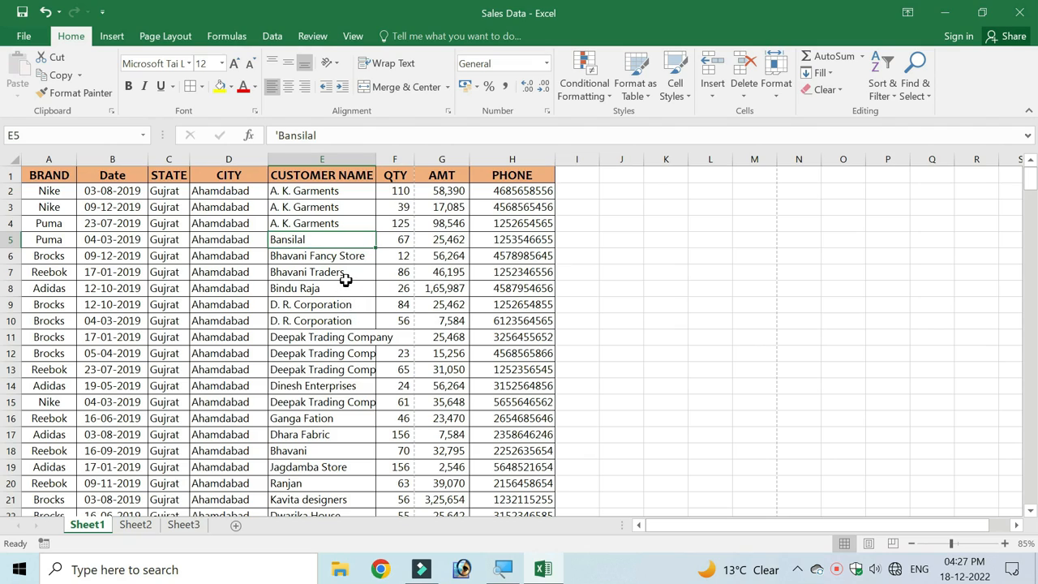
- Undo the width changes of the STATE and CUSTOMER NAME columns
key("ctrl+z")
key("ctrl+z")
key("Down")
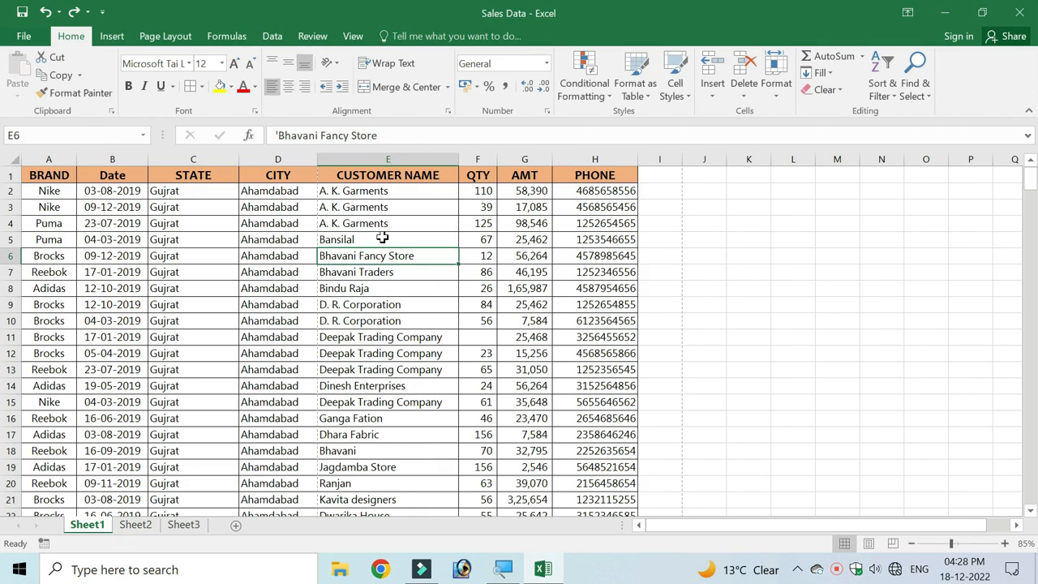
key("Up")
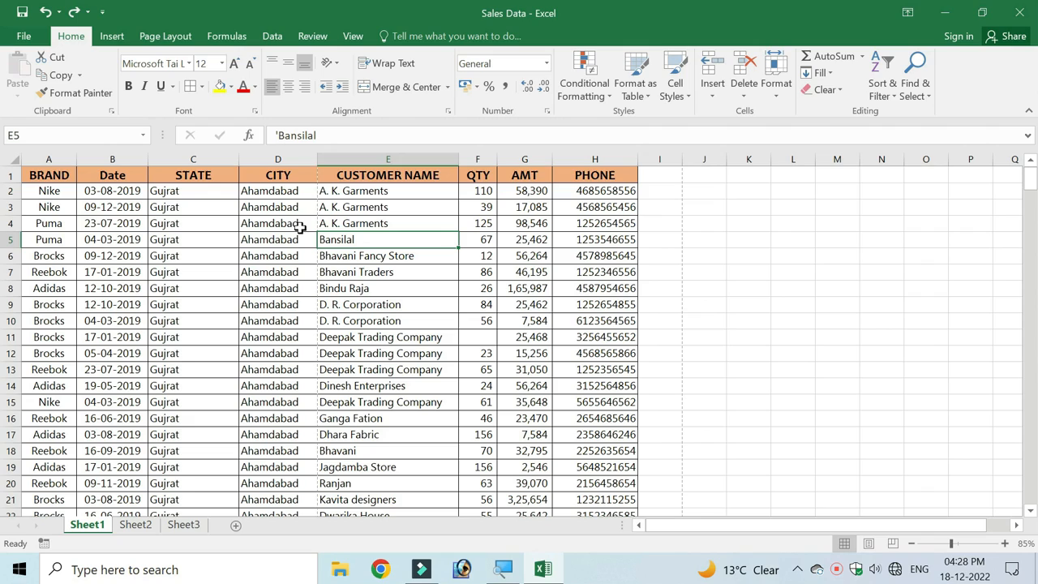
- Show Sheet1 in Page Layout view and set its page margins to the Narrow preset
left_click(353, 36)
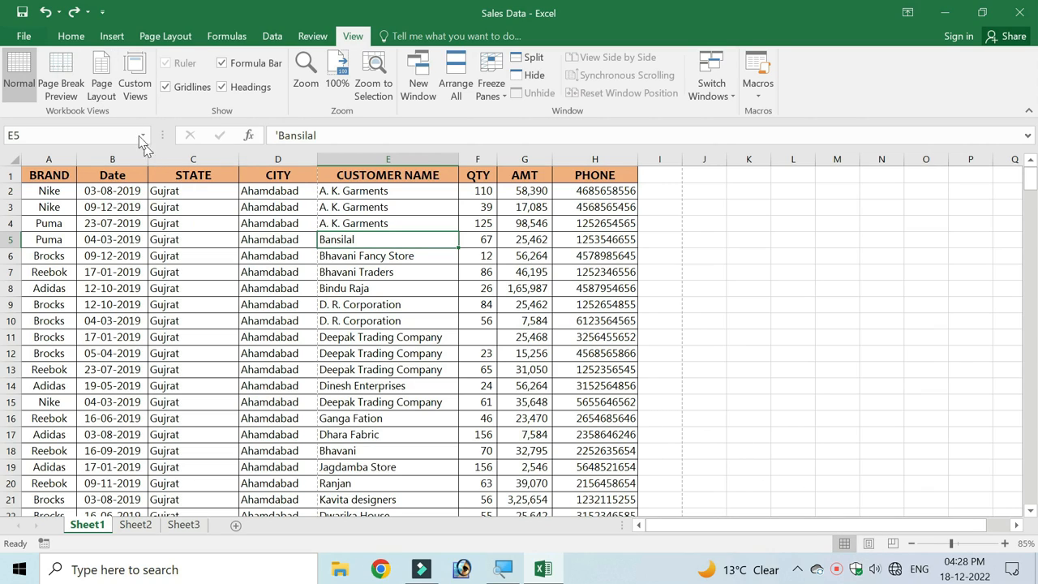
left_click(102, 81)
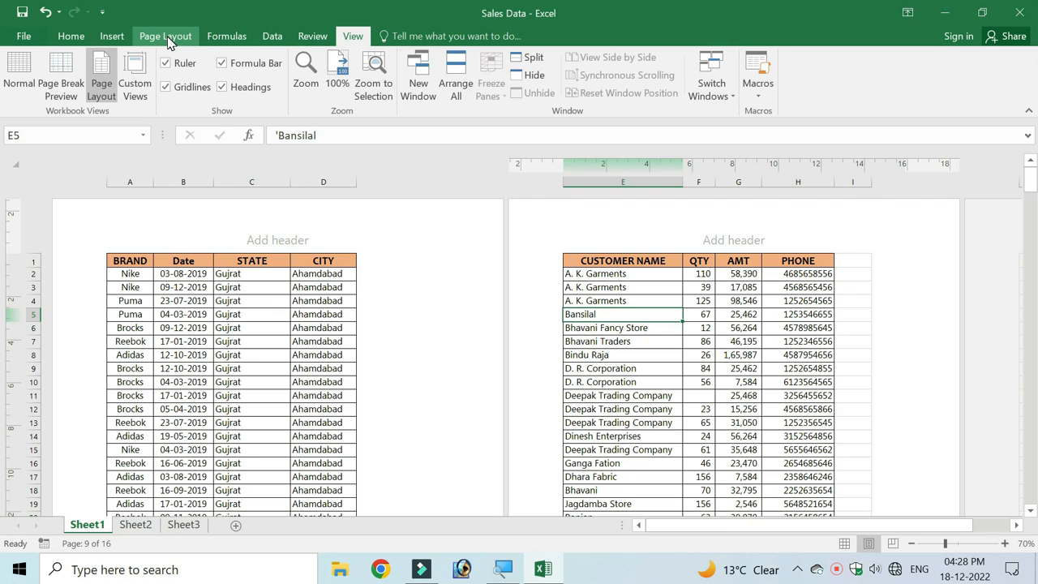
left_click(166, 38)
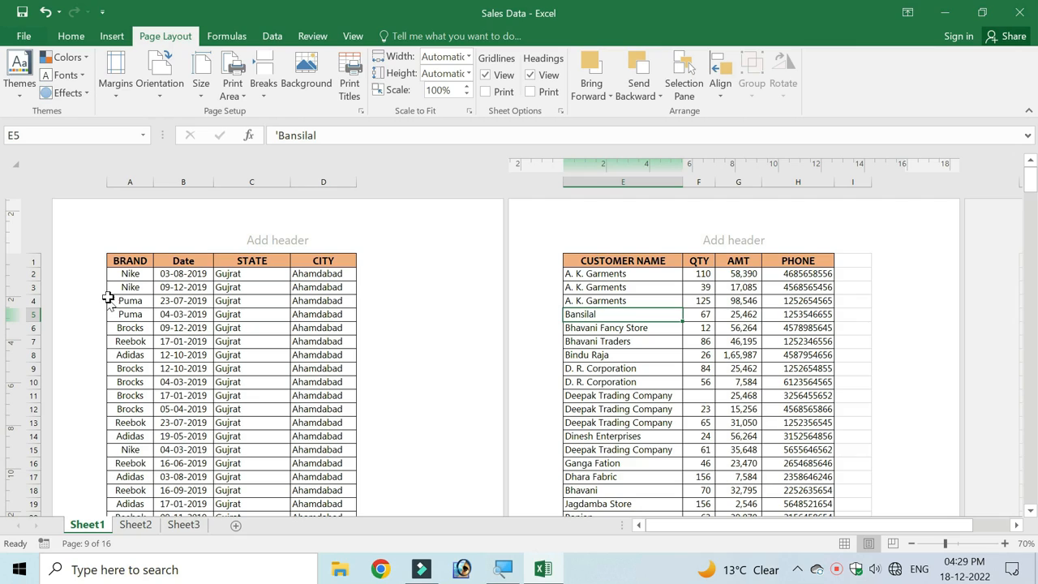
left_click(120, 95)
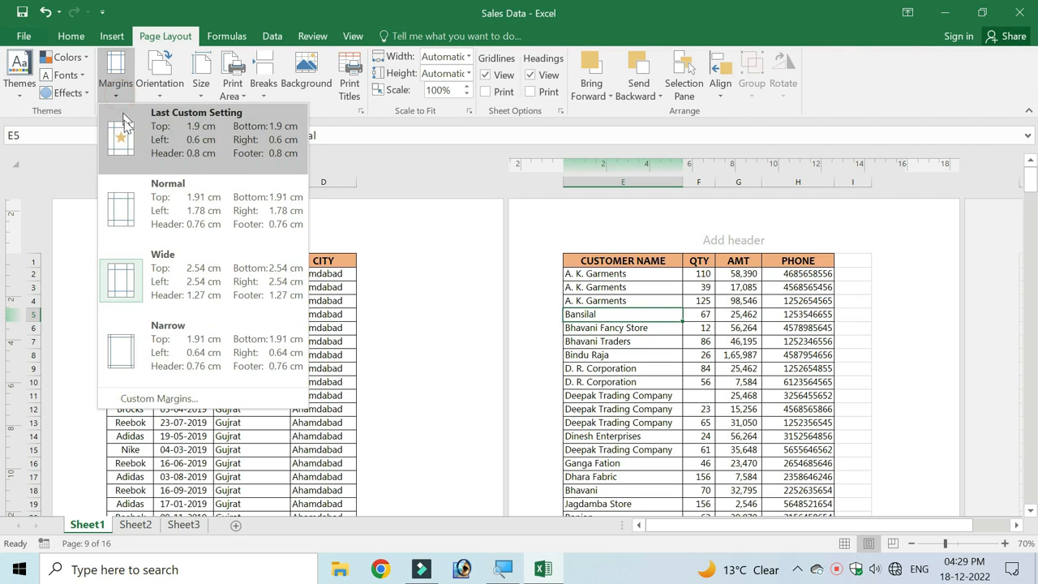
left_click(176, 344)
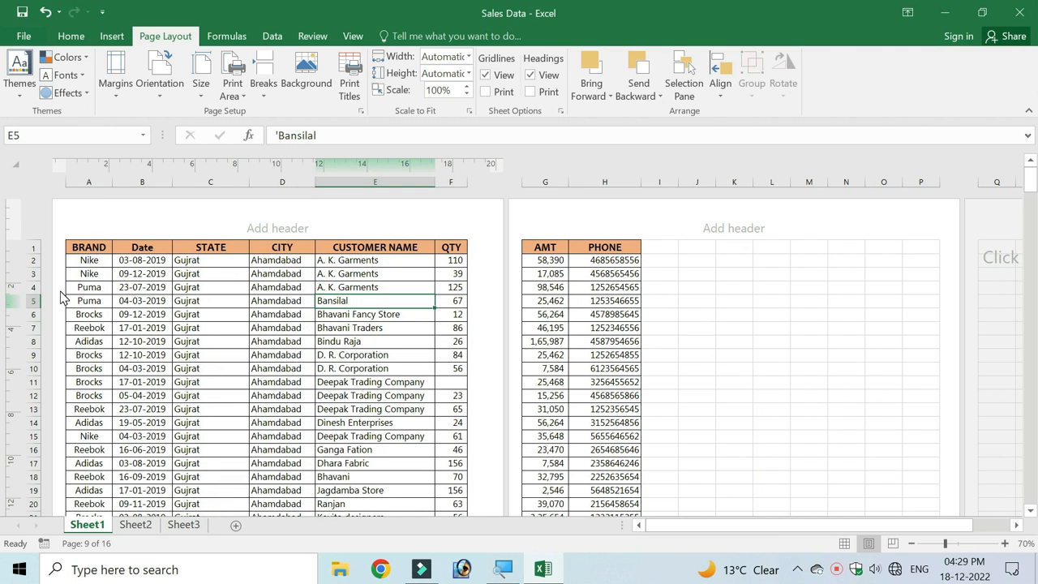
- Review the custom margin settings in Page Setup and close them without making changes
left_click(115, 96)
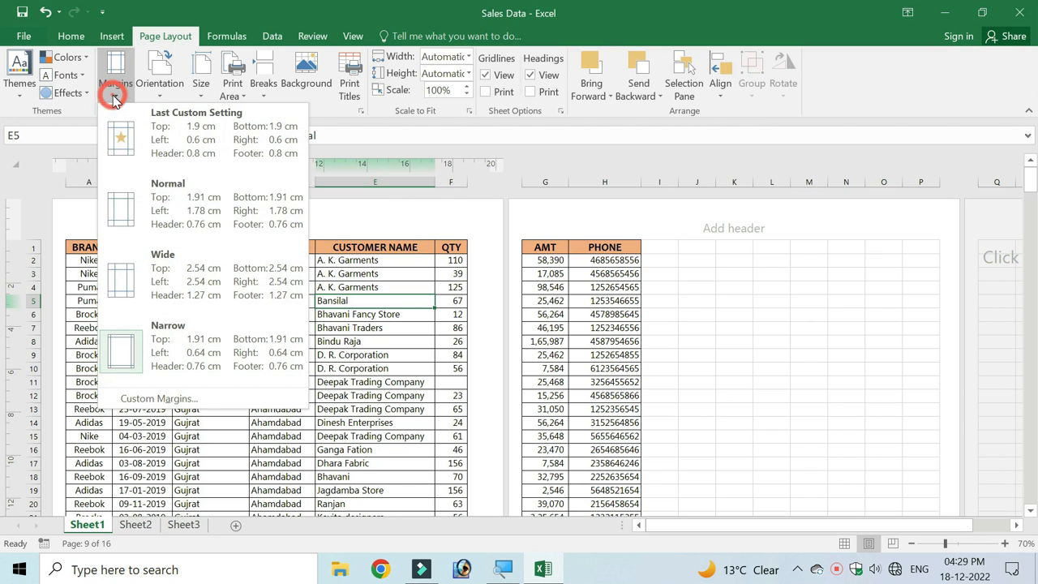
left_click(162, 400)
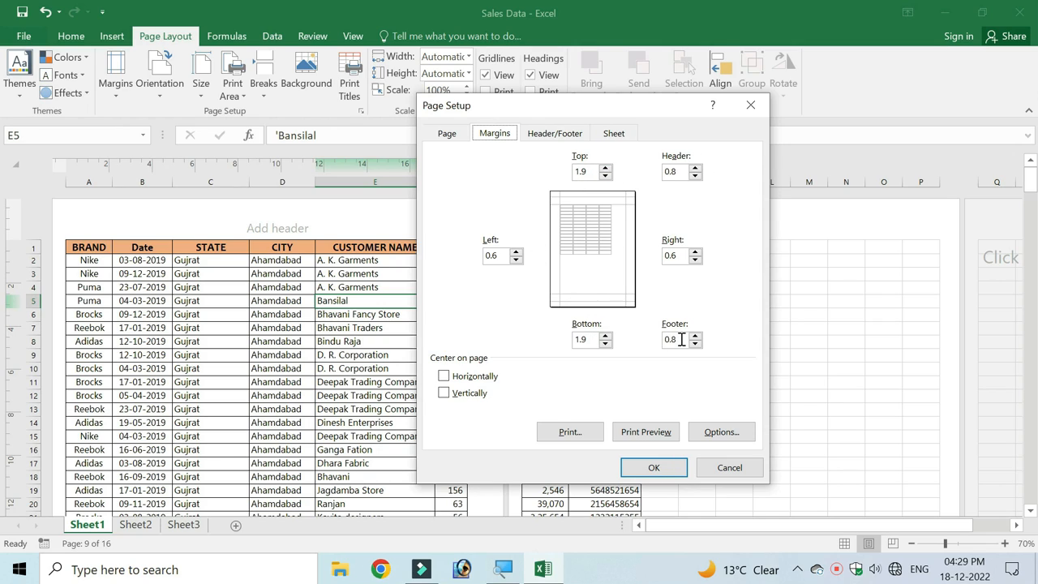
left_click(733, 467)
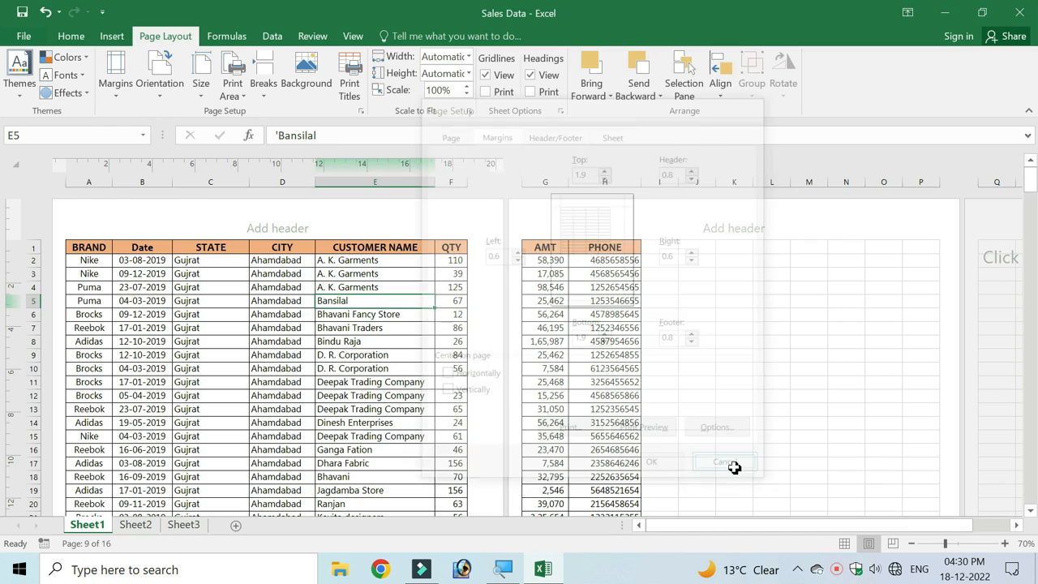
left_click(114, 95)
left_click(375, 350)
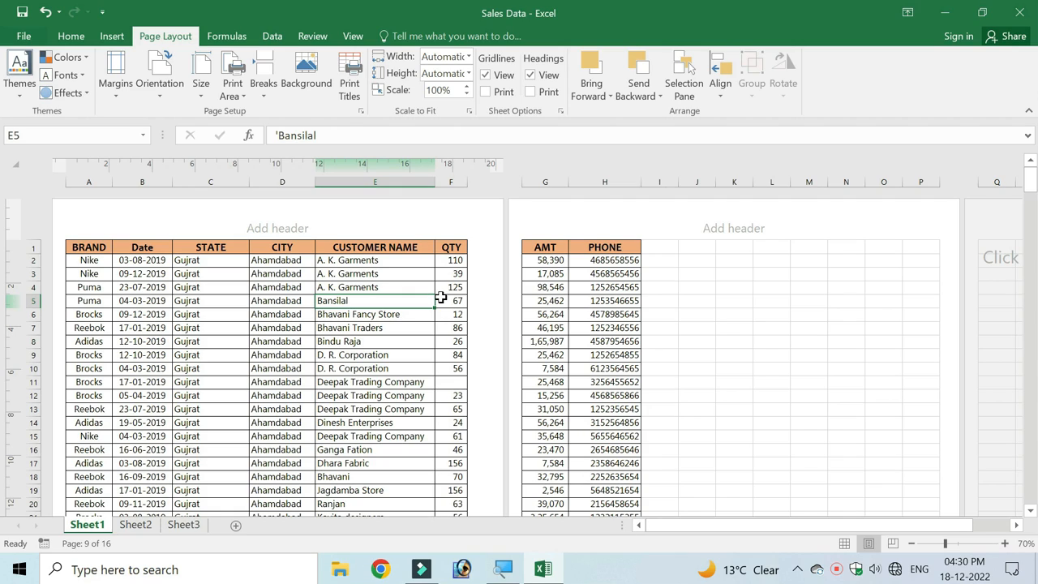
- Try Landscape orientation on Sheet1 and check how the columns fit across the page
left_click(156, 91)
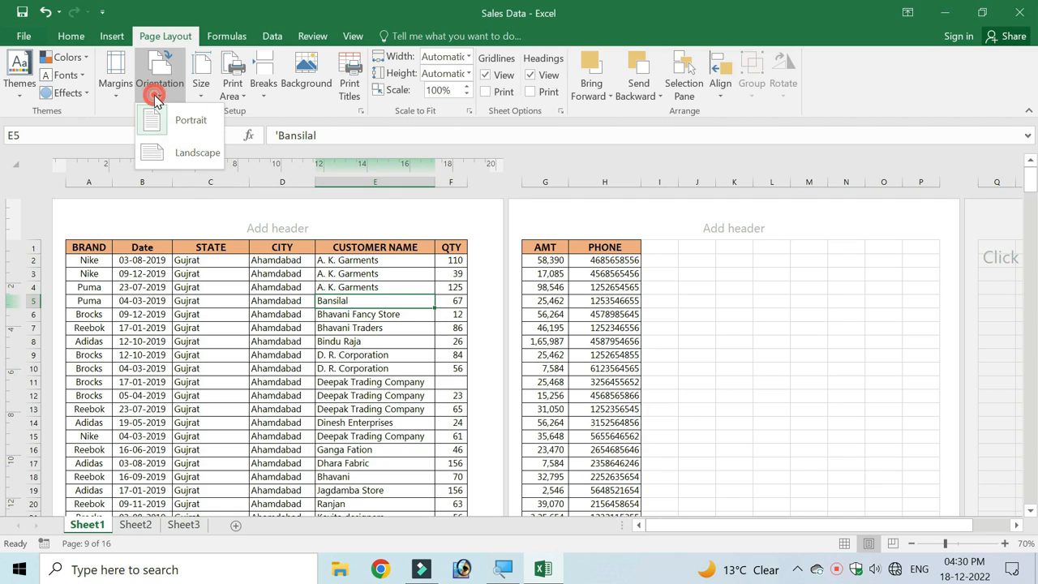
left_click(184, 153)
scroll(350, 321, "down", 3, "ctrl")
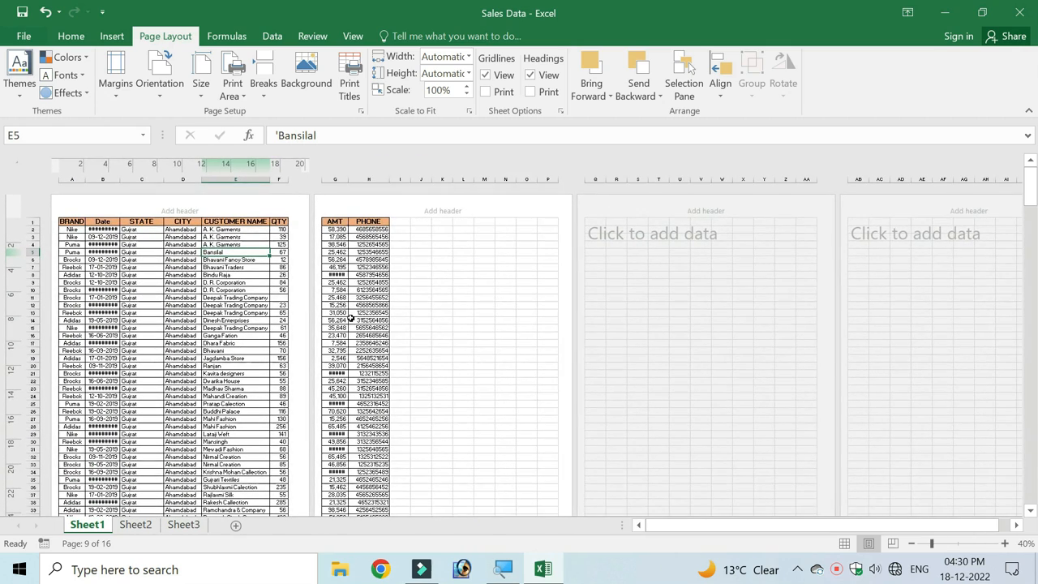
scroll(350, 320, "down", 1, "ctrl")
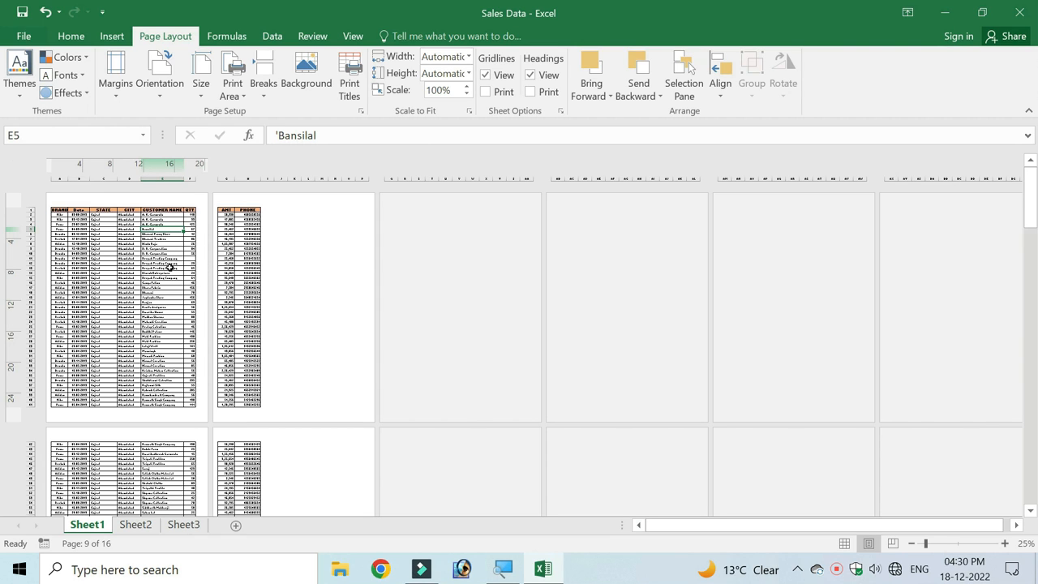
scroll(170, 268, "up", 1, "ctrl")
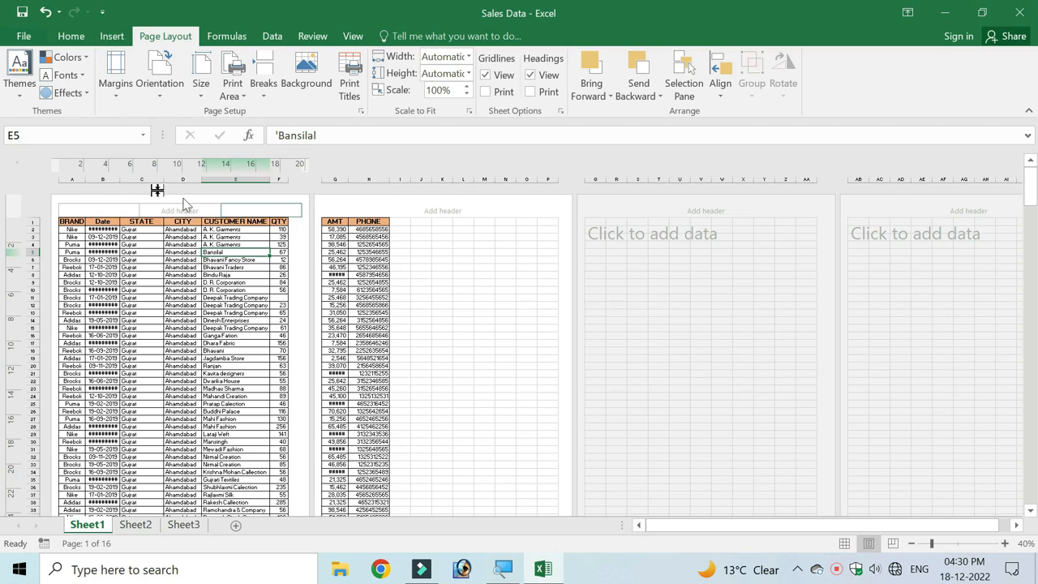
left_click(161, 94)
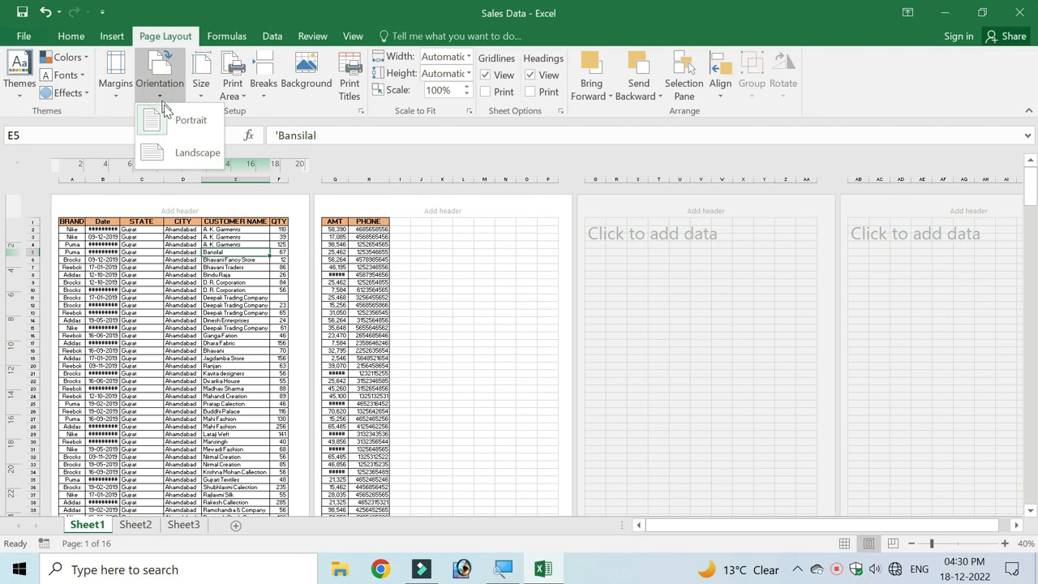
left_click(186, 160)
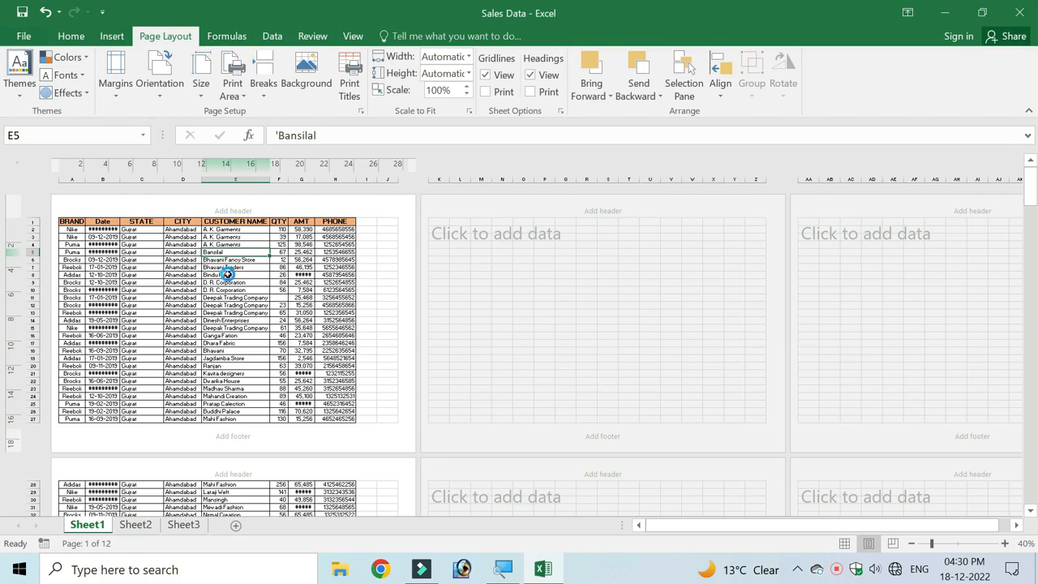
scroll(228, 274, "up", 2, "ctrl")
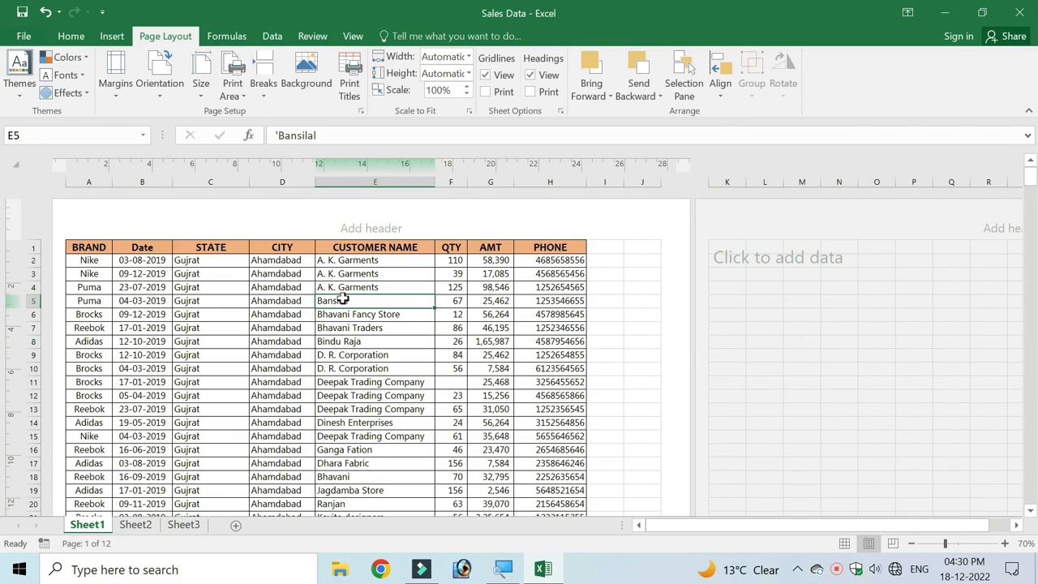
scroll(325, 296, "down", 1, "ctrl")
scroll(308, 297, "down", 3)
scroll(392, 312, "up", 3)
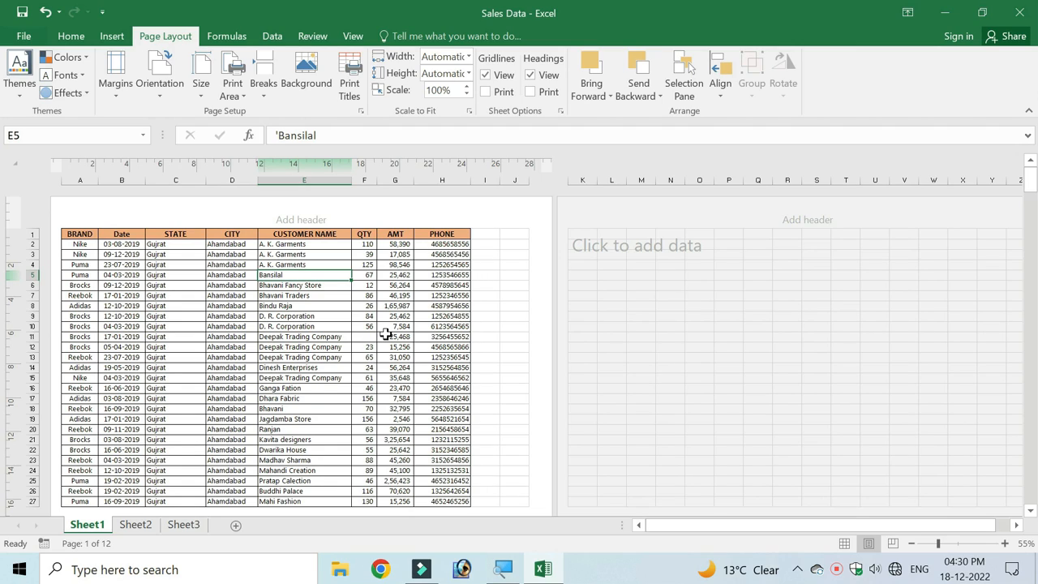
key("Down")
key("Down")
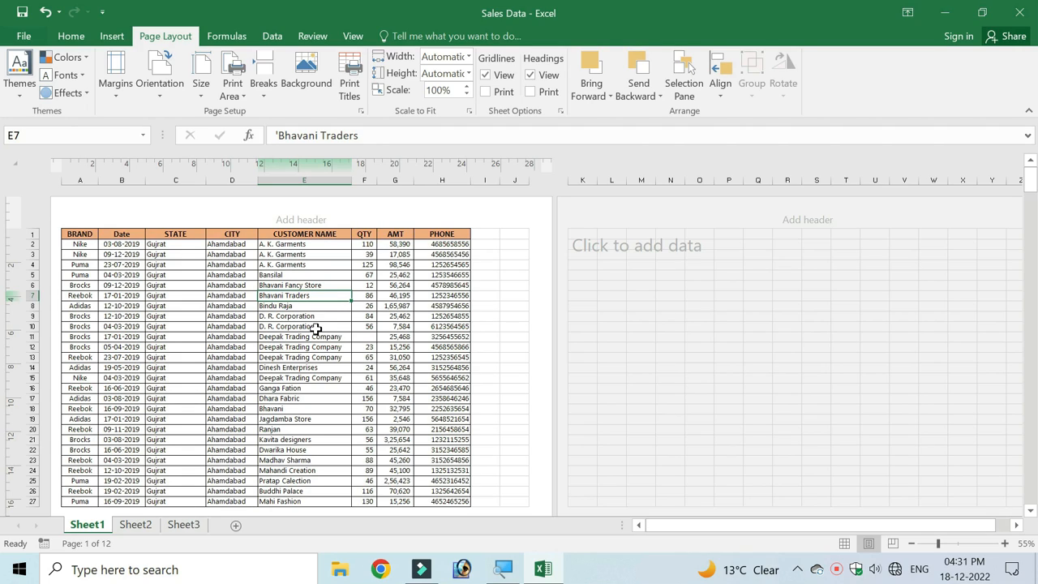
- Set the page orientation back to Portrait and choose A4 as the paper size
left_click(170, 103)
left_click(185, 122)
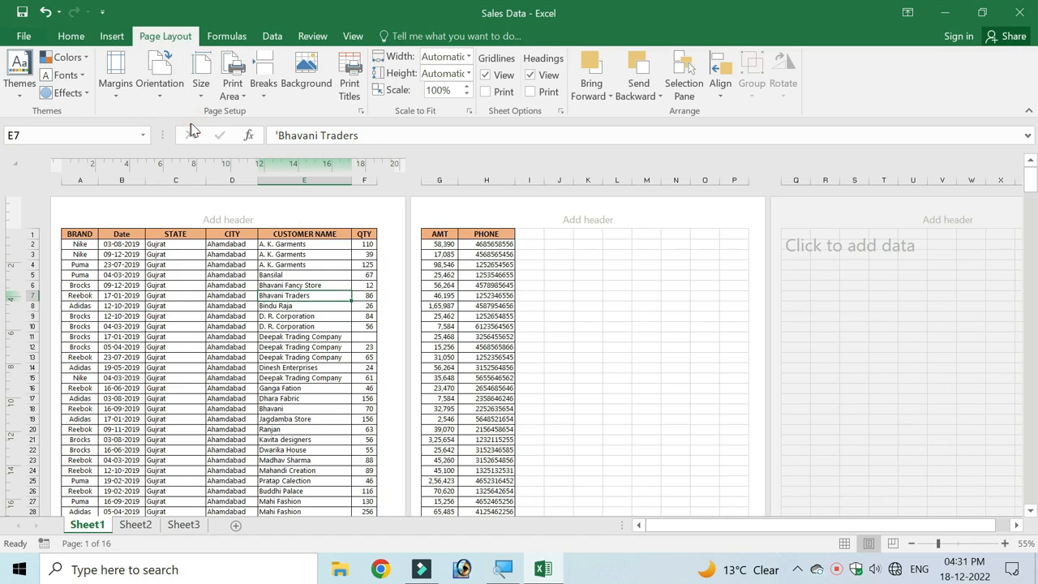
left_click(201, 79)
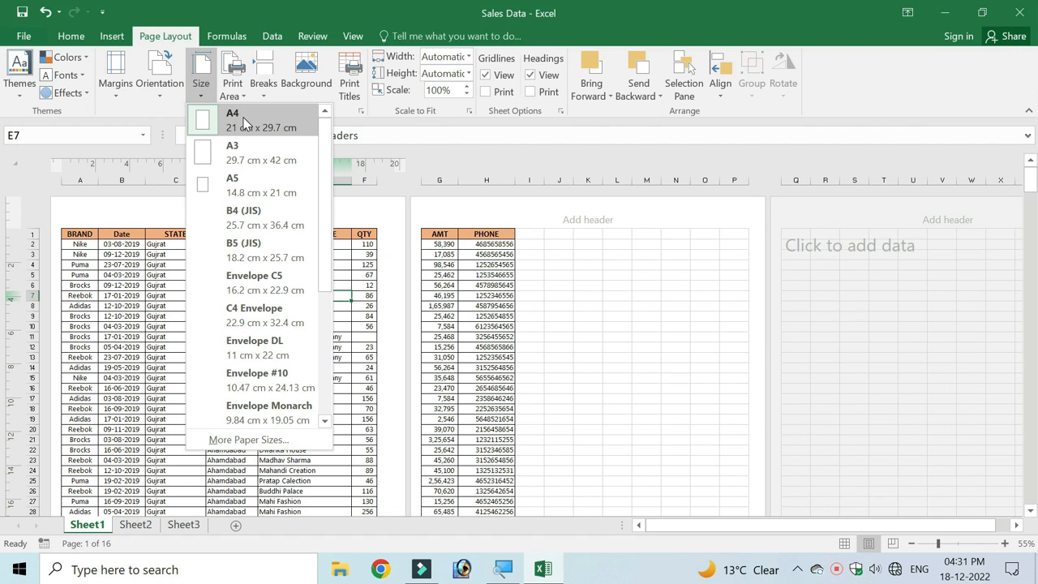
left_click(246, 118)
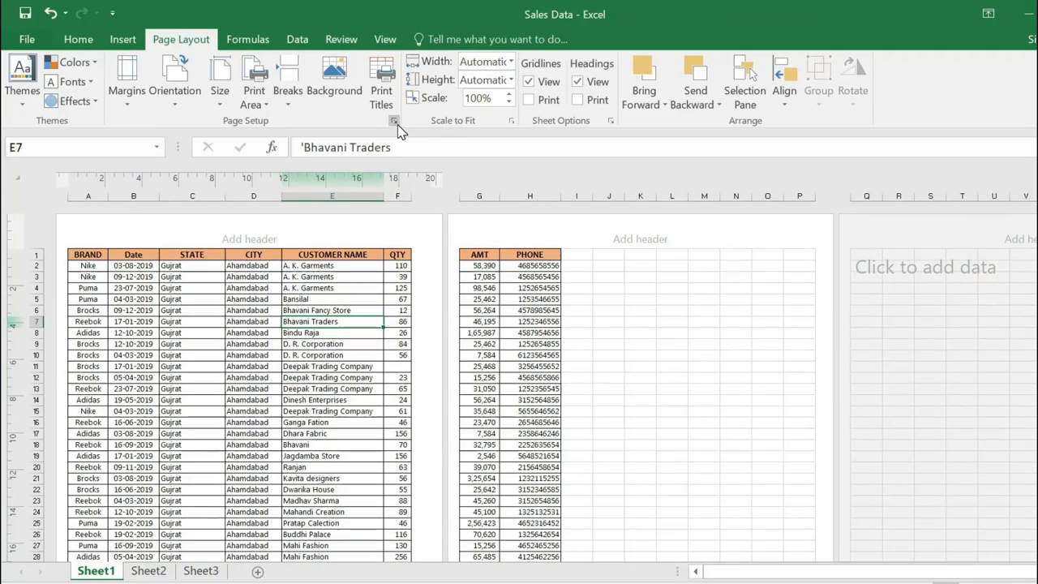
- Scale the sheet to fit 1 page wide by 1 tall in Page Setup and inspect the resulting page
left_click(394, 122)
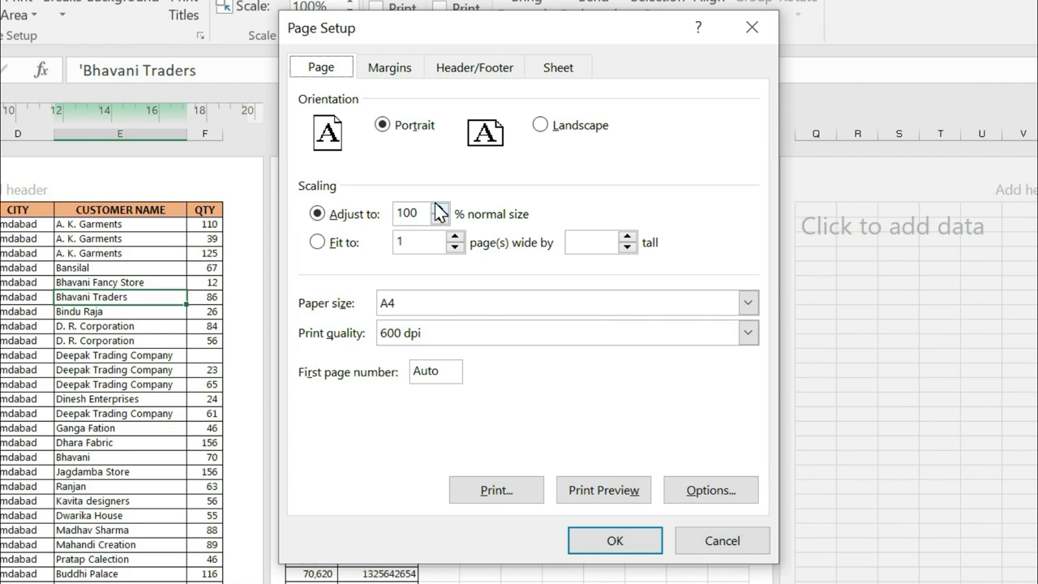
left_click(580, 242)
type("1")
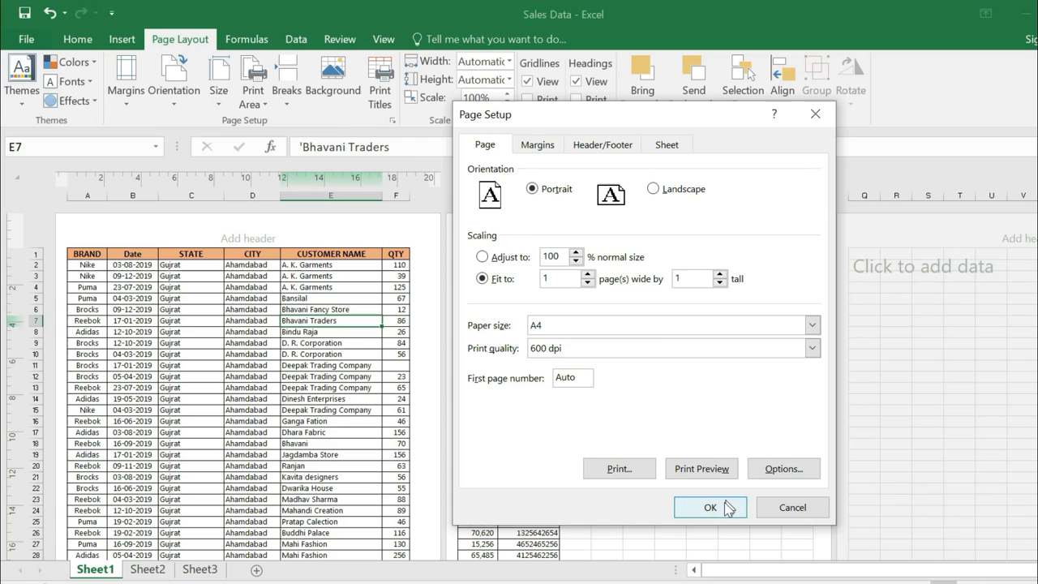
left_click(698, 520)
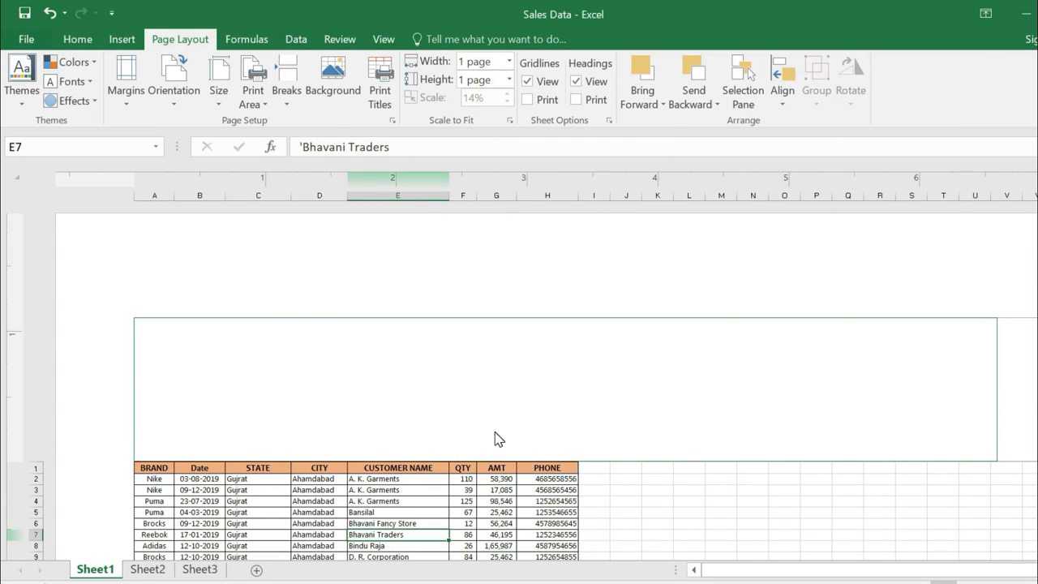
scroll(521, 427, "down", 7)
scroll(473, 421, "down", 10)
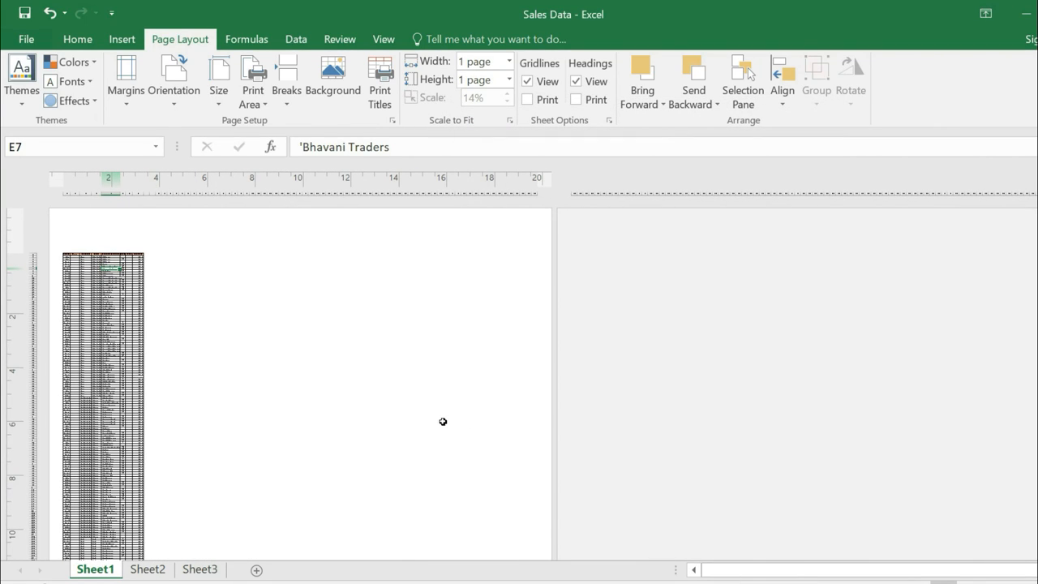
left_click(305, 435)
scroll(306, 435, "up", 5)
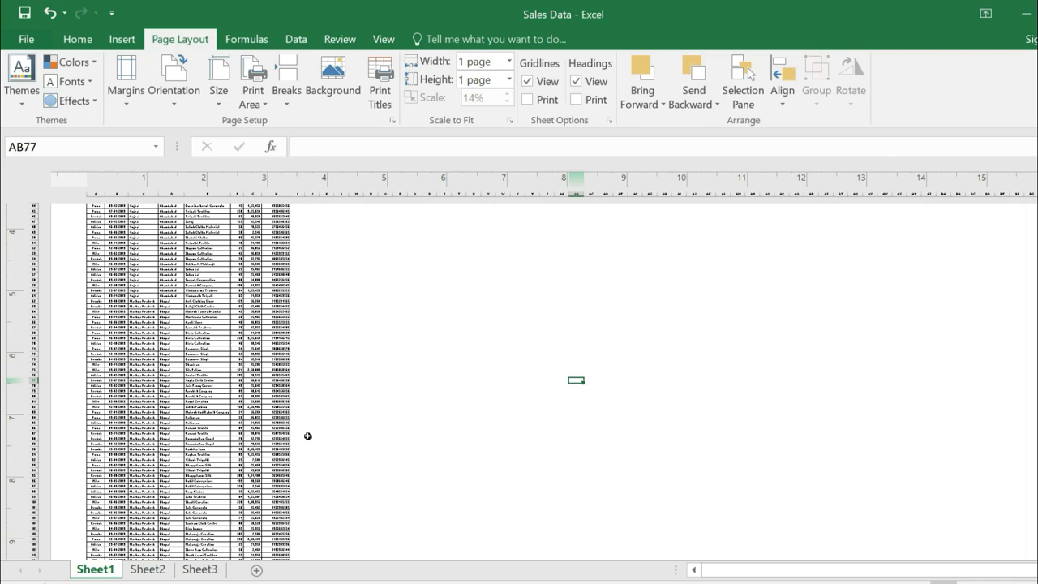
- Check the one-page fit in the print preview, set the scaling to No Scaling and return to the sheet
key("ctrl+p")
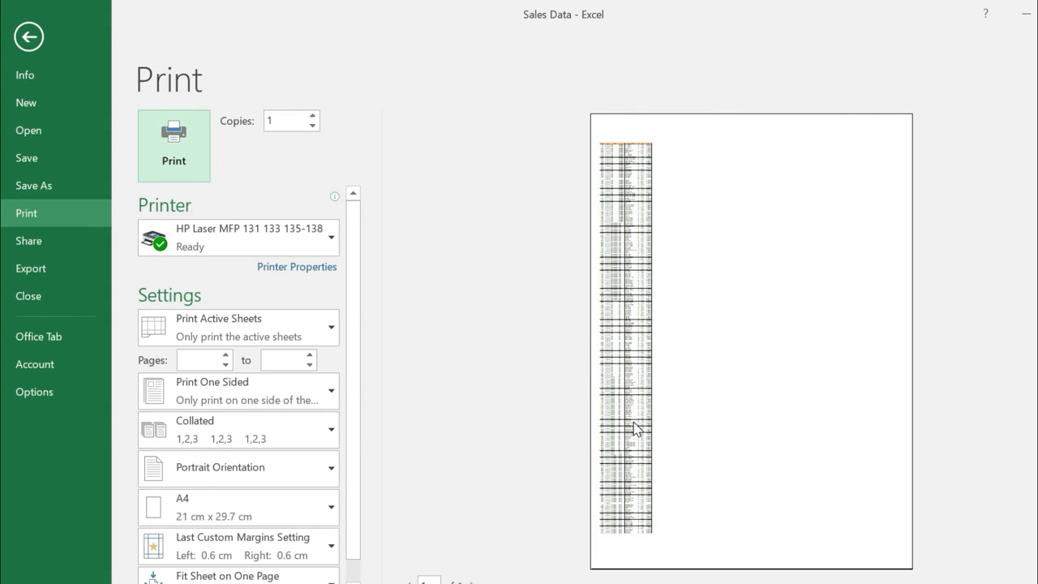
scroll(271, 535, "down", 1)
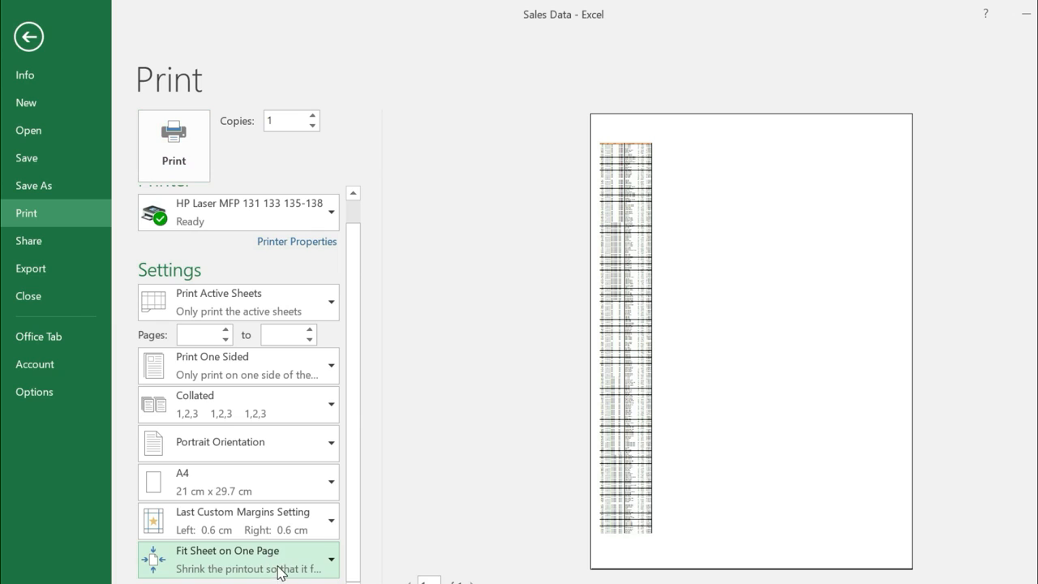
left_click(278, 572)
left_click(245, 349)
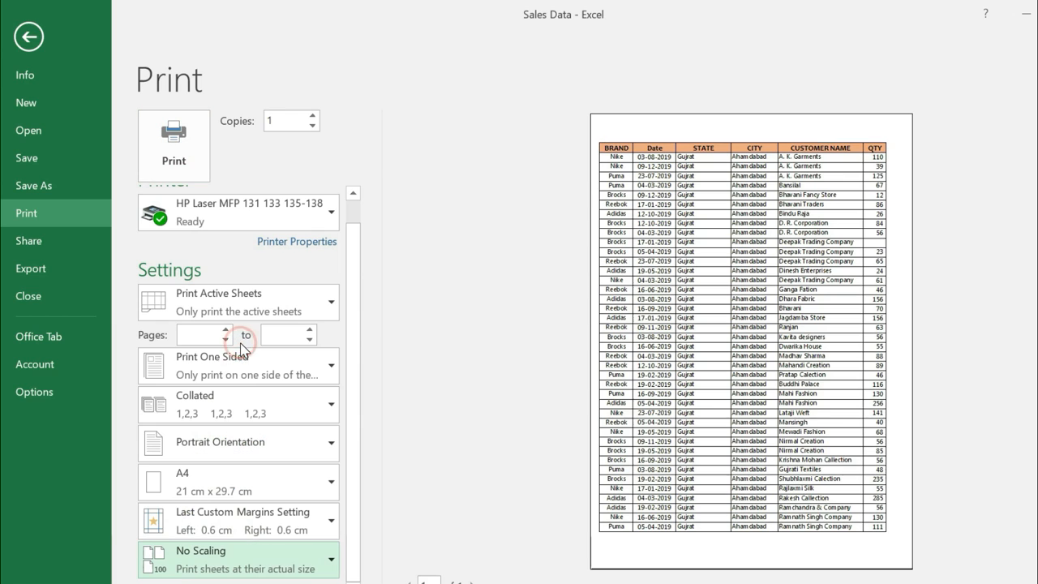
left_click(424, 412)
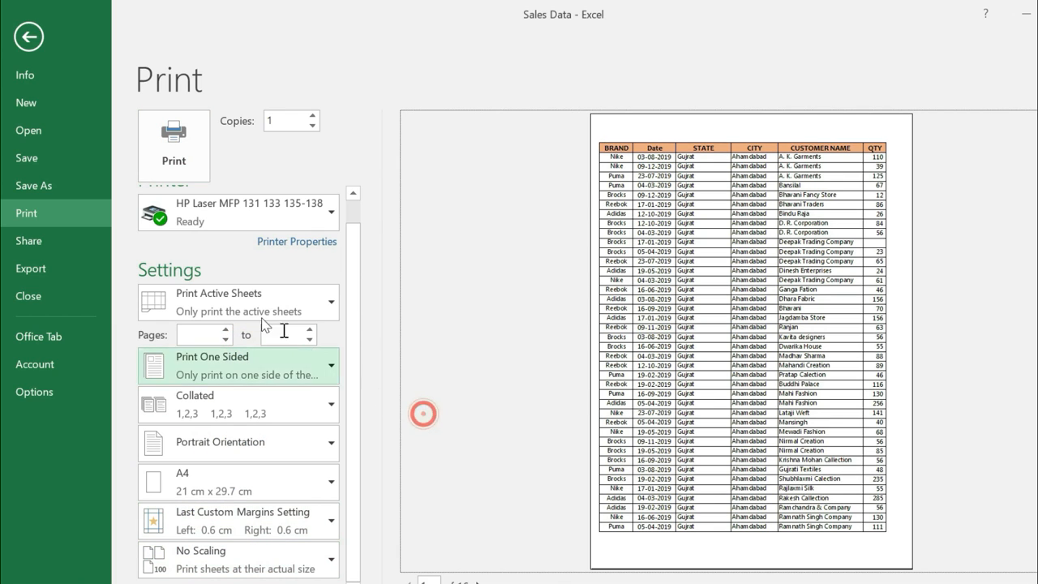
left_click(29, 37)
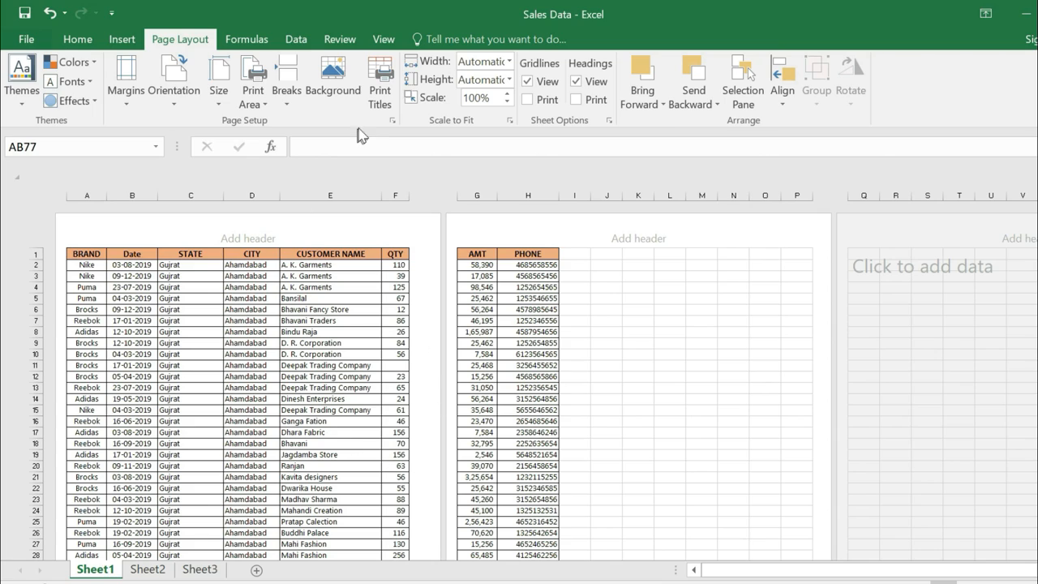
- Adjust the page scaling to 80% of normal size in Page Setup
left_click(393, 121)
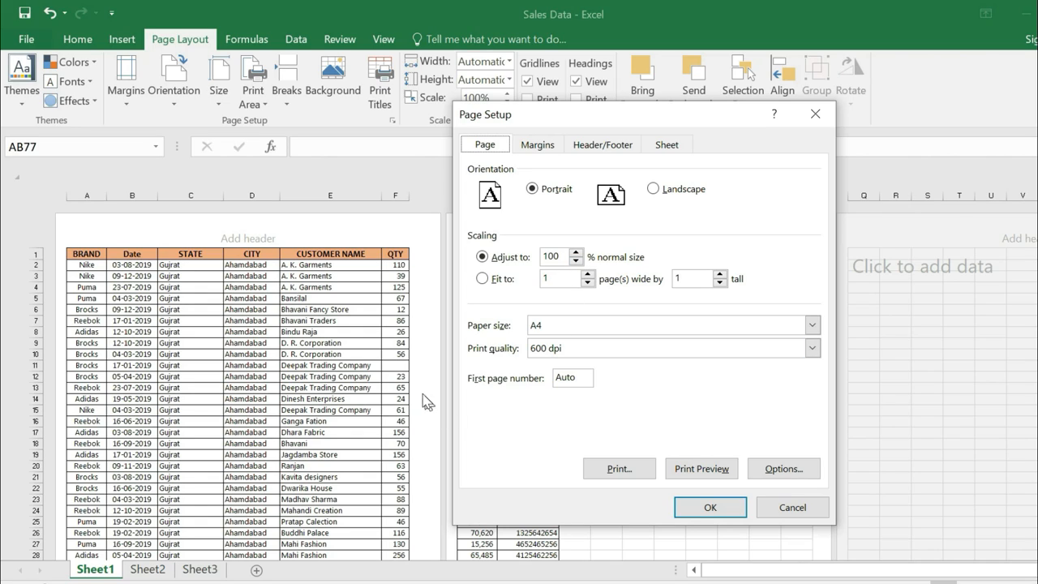
left_click(577, 261)
left_click(577, 261)
left_click(710, 507)
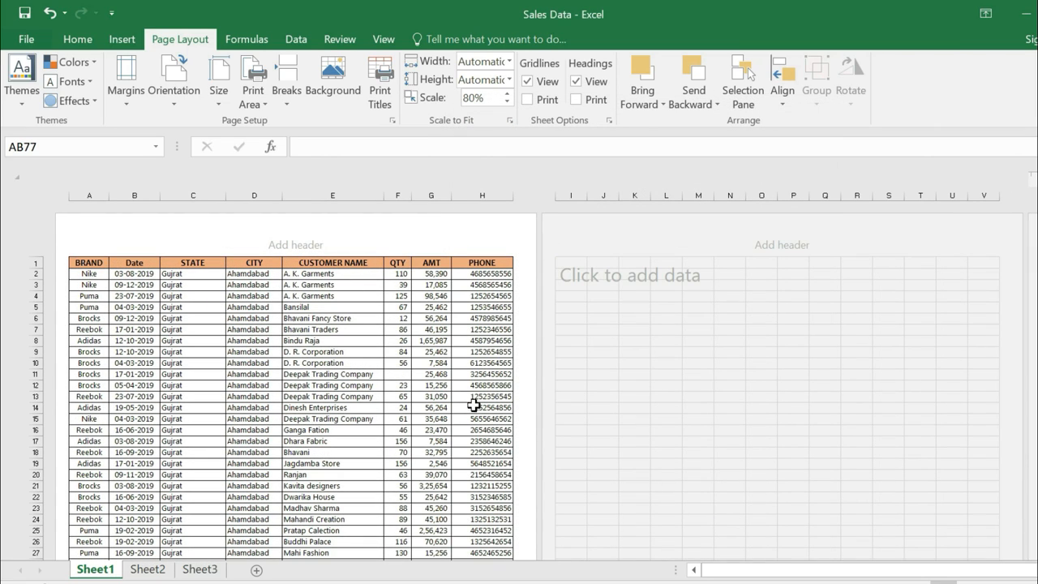
- Set the page scaling back to 100% of normal size in Page Setup
left_click(393, 120)
left_click_drag(554, 257, 544, 261)
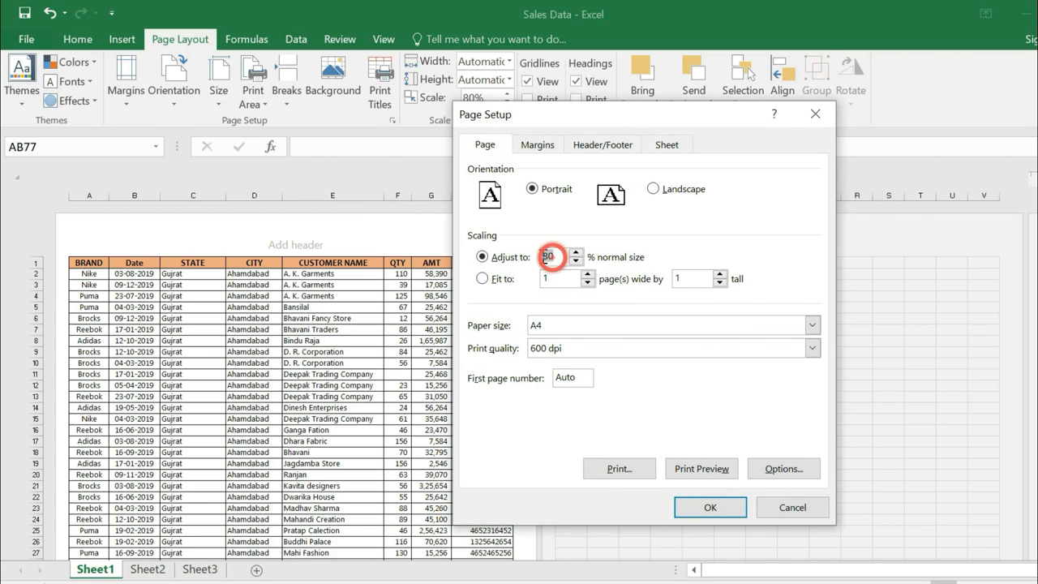
type("100")
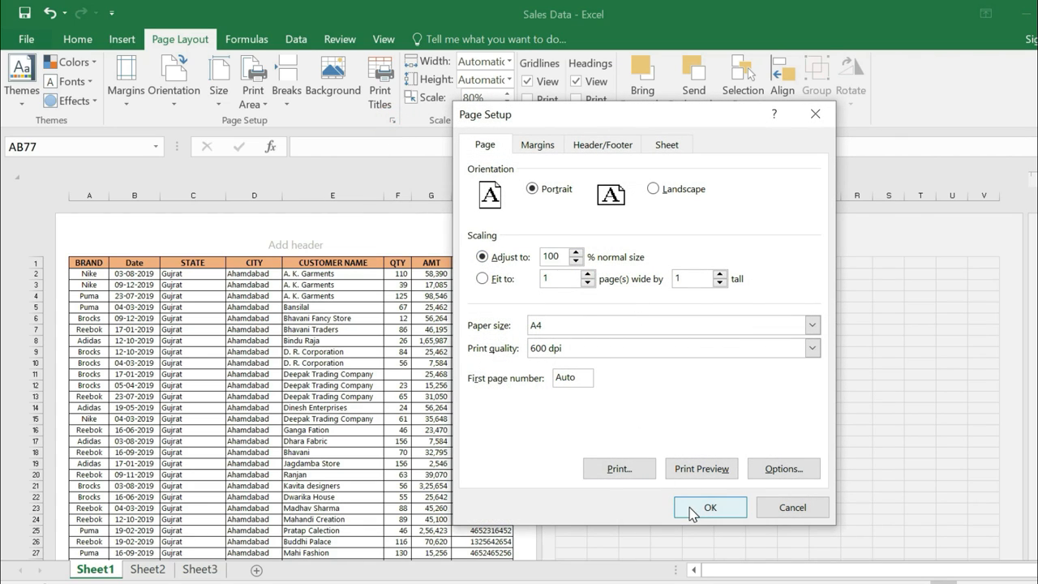
left_click(696, 506)
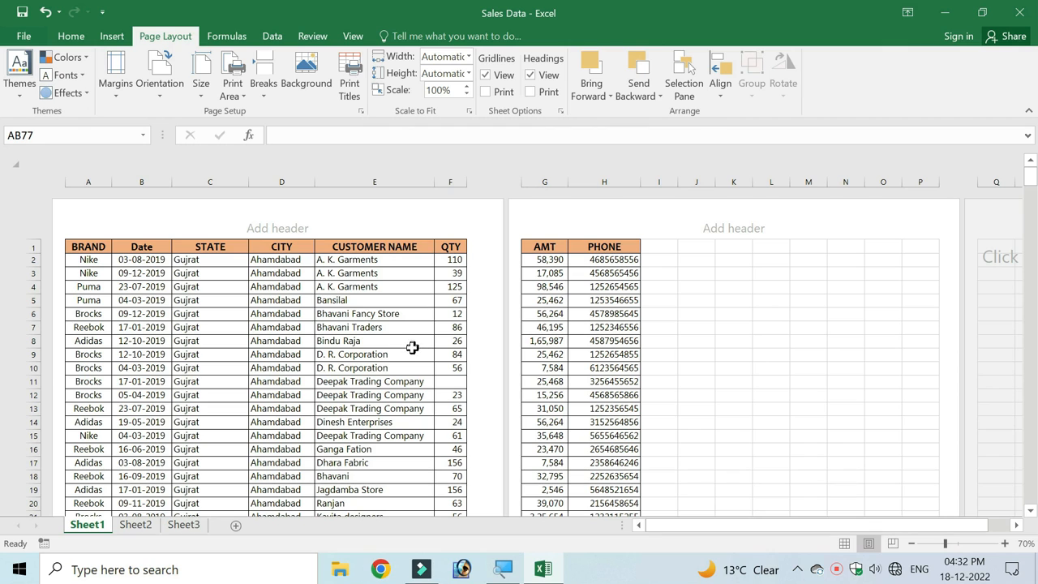
- Set the print scaling to Fit All Columns on One Page, inspect the enlarged preview and return to the sheet
key("ctrl+p")
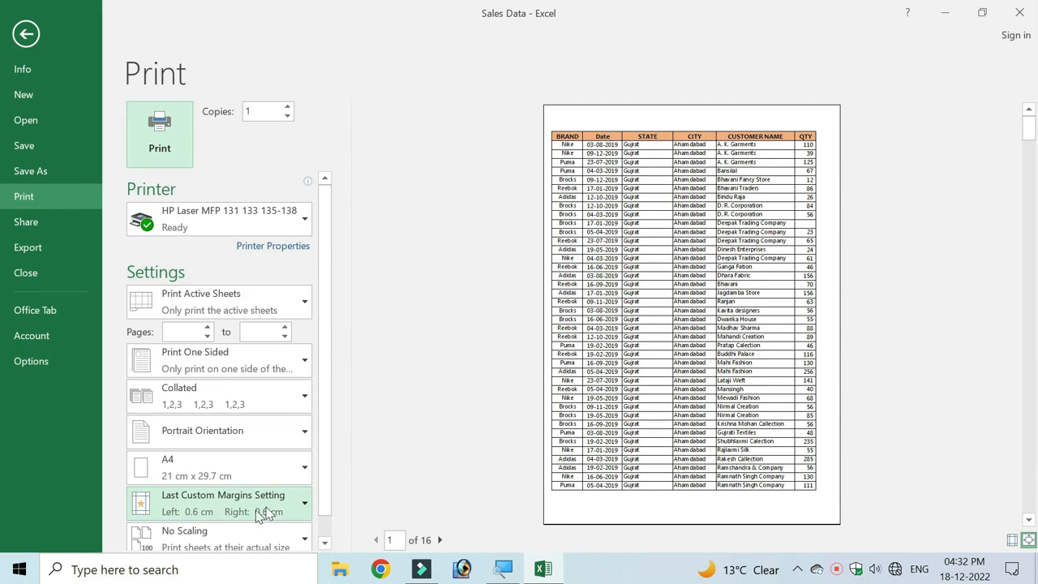
scroll(243, 519, "down", 1)
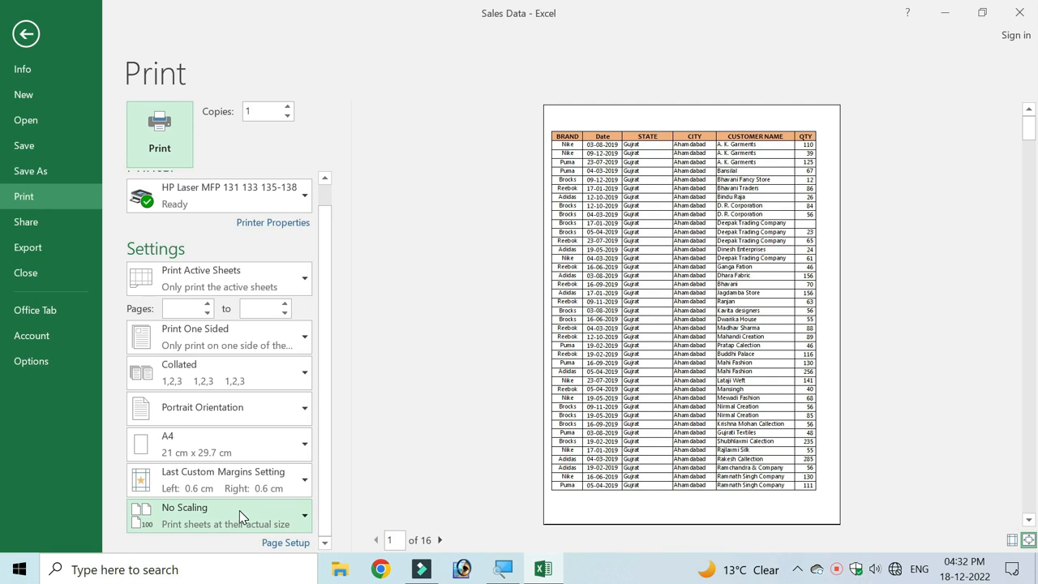
left_click(297, 514)
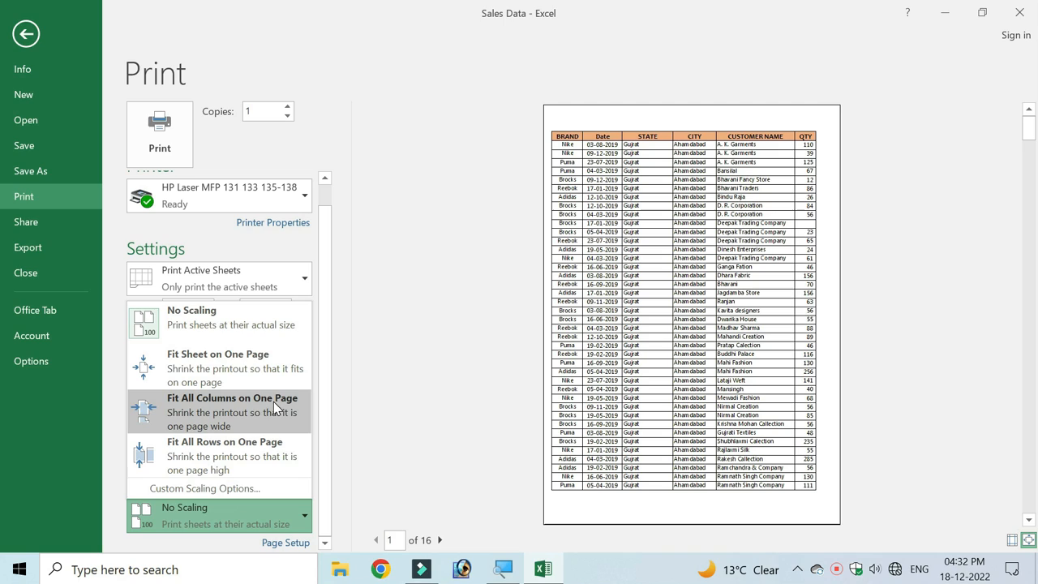
left_click(218, 410)
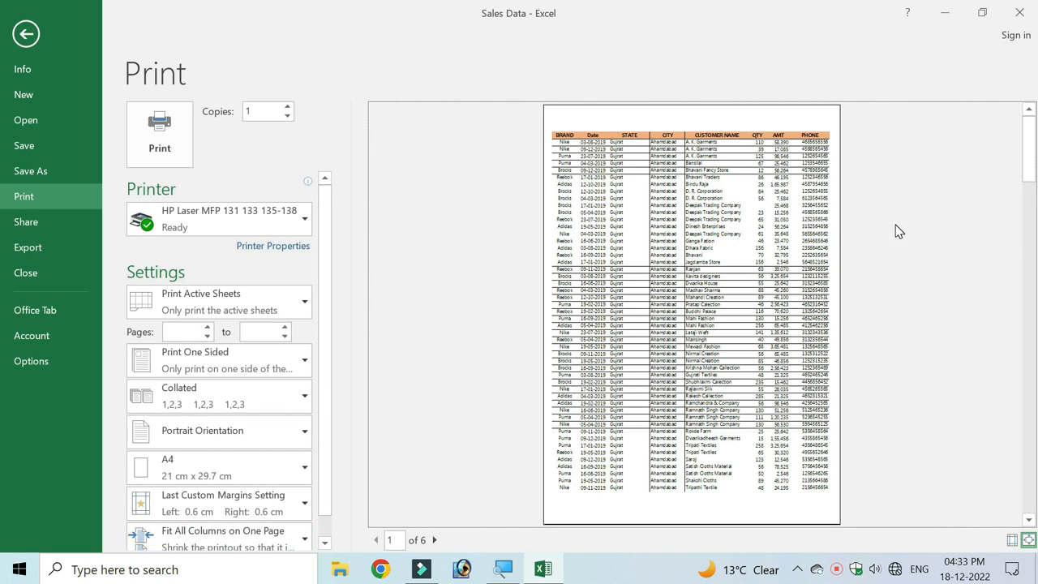
left_click(756, 240)
left_click(659, 229)
left_click(685, 236)
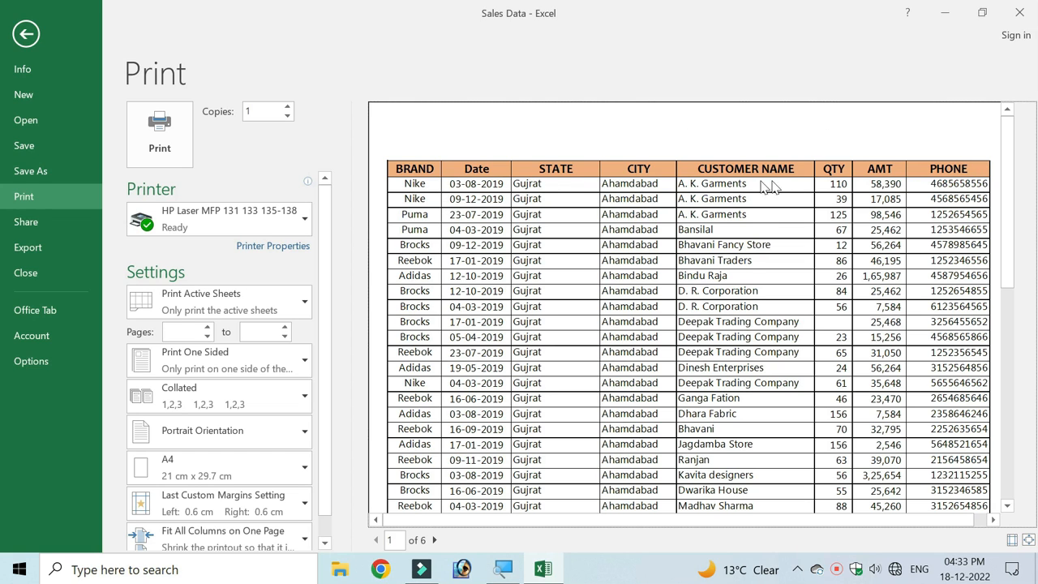
key("Escape")
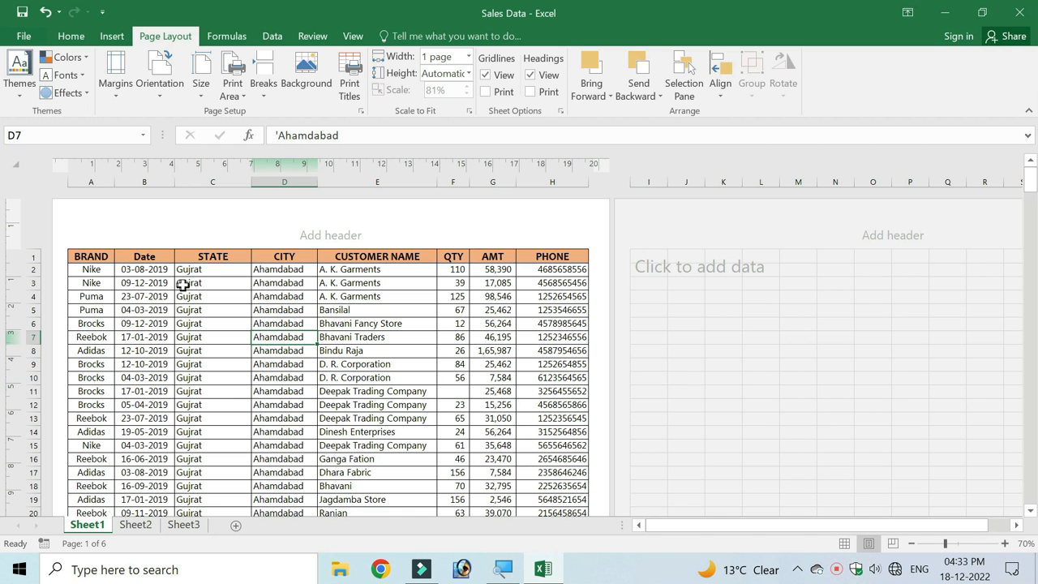
- Set cells A1:H12 as the print area, check the result in the print preview and return to the sheet
left_click(237, 96)
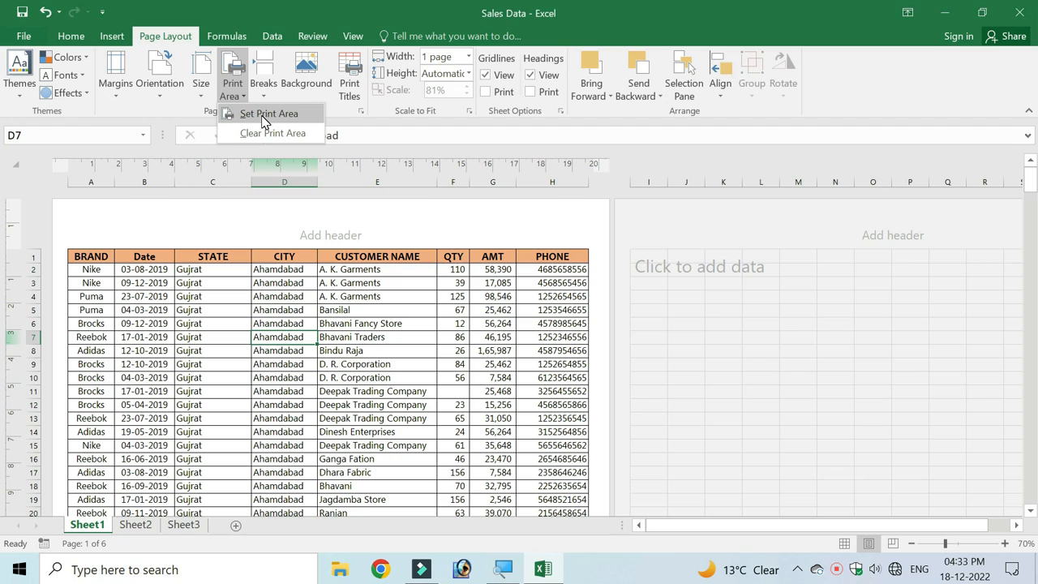
left_click(91, 257)
left_click_drag(91, 256, 588, 401)
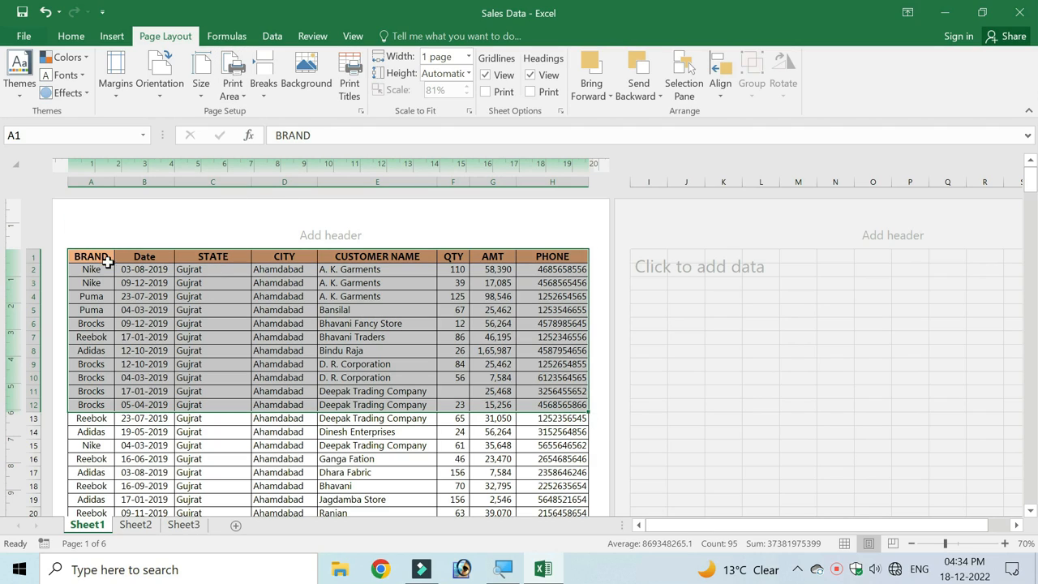
left_click(239, 96)
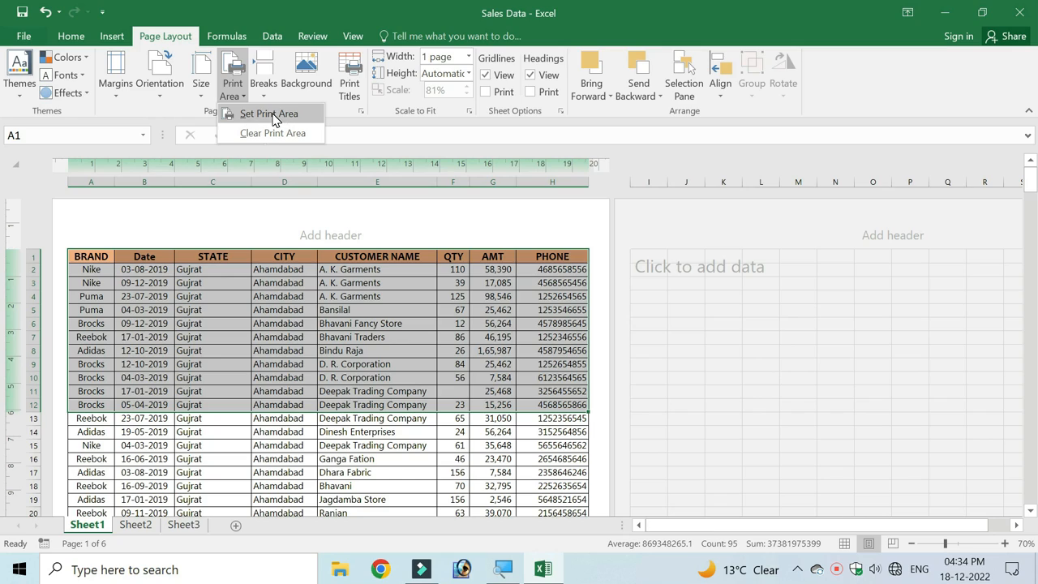
left_click(273, 115)
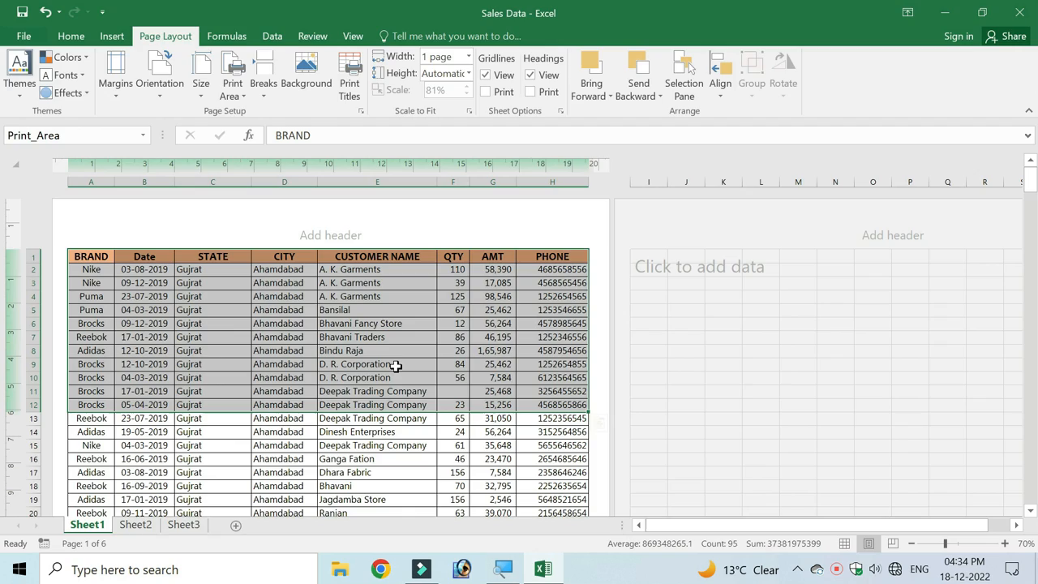
key("ctrl+p")
left_click(740, 198)
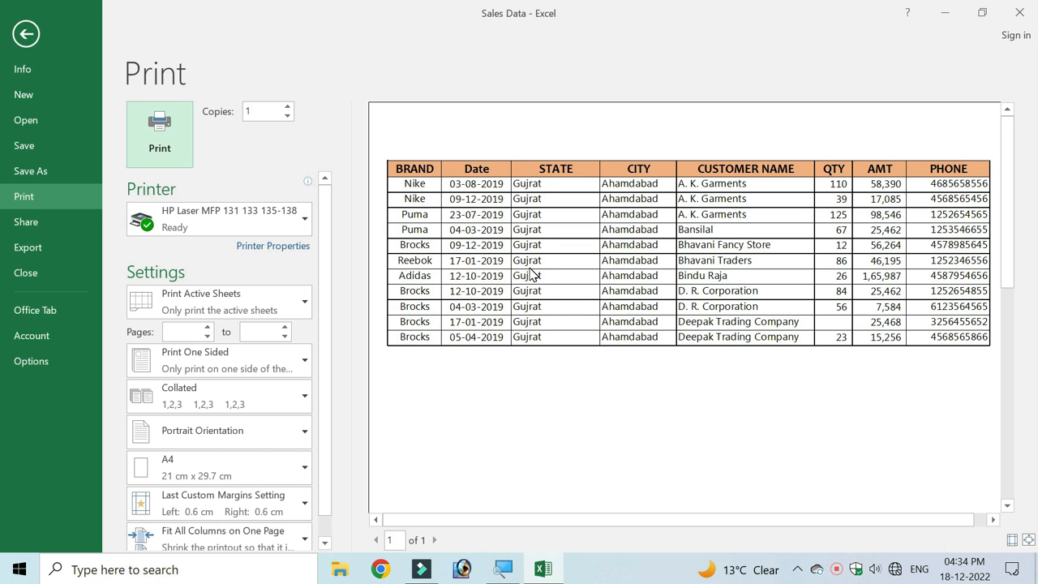
key("Escape")
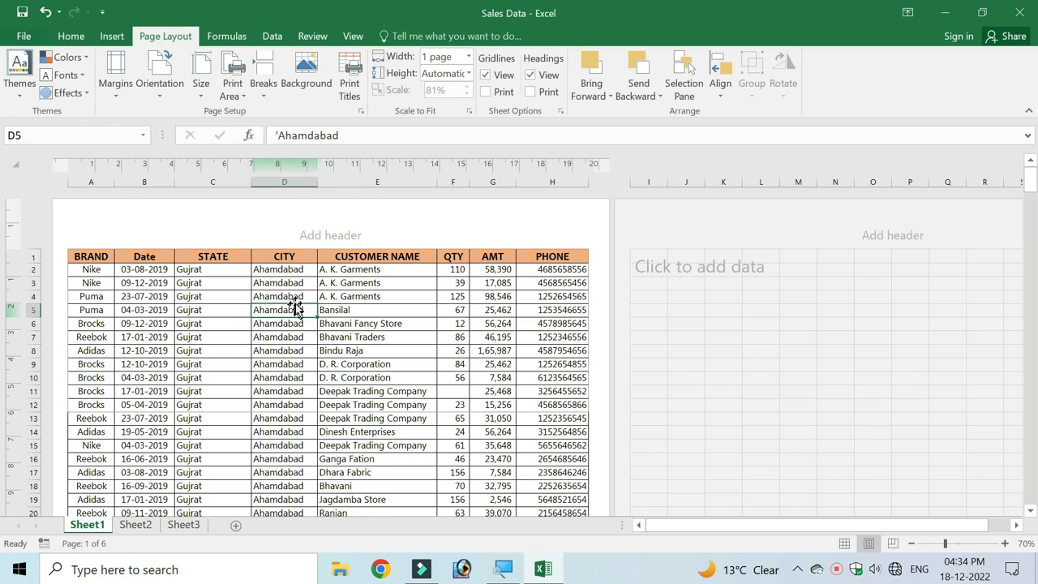
- Clear the print area, check the whole worksheet in the print preview and return to the sheet
key("ctrl+p")
key("Escape")
left_click(232, 83)
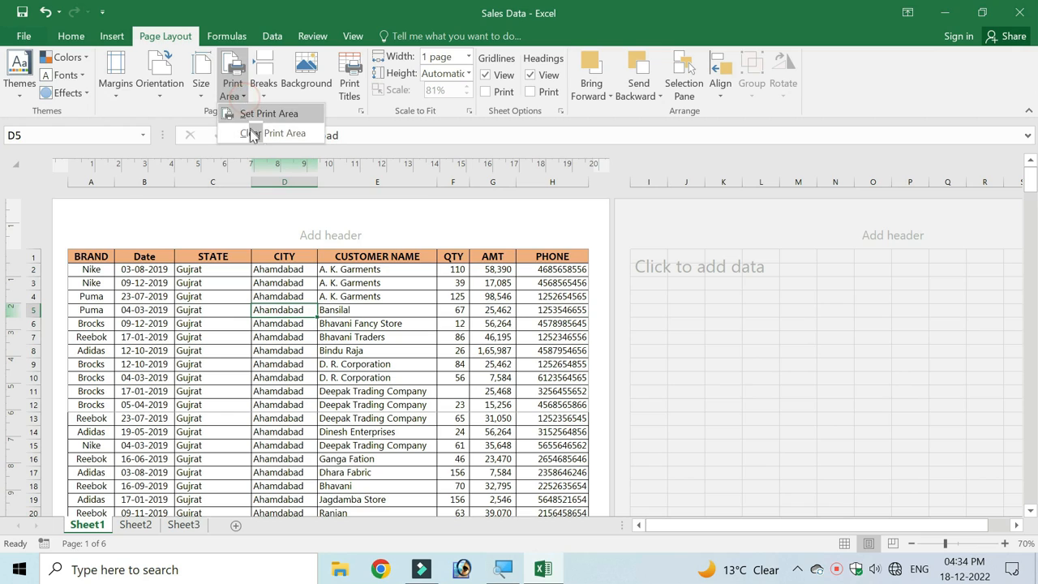
left_click(296, 139)
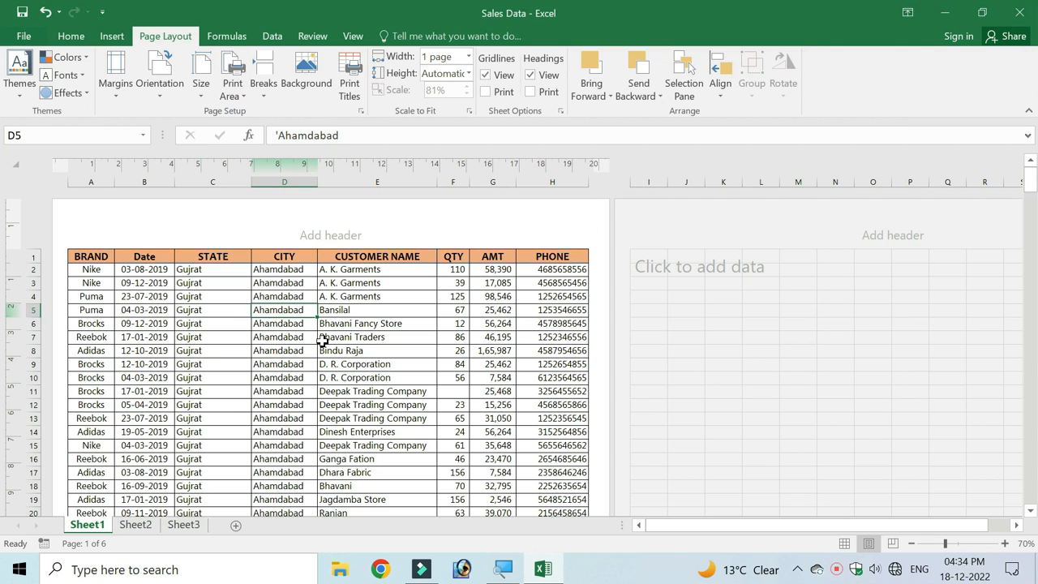
key("ctrl+p")
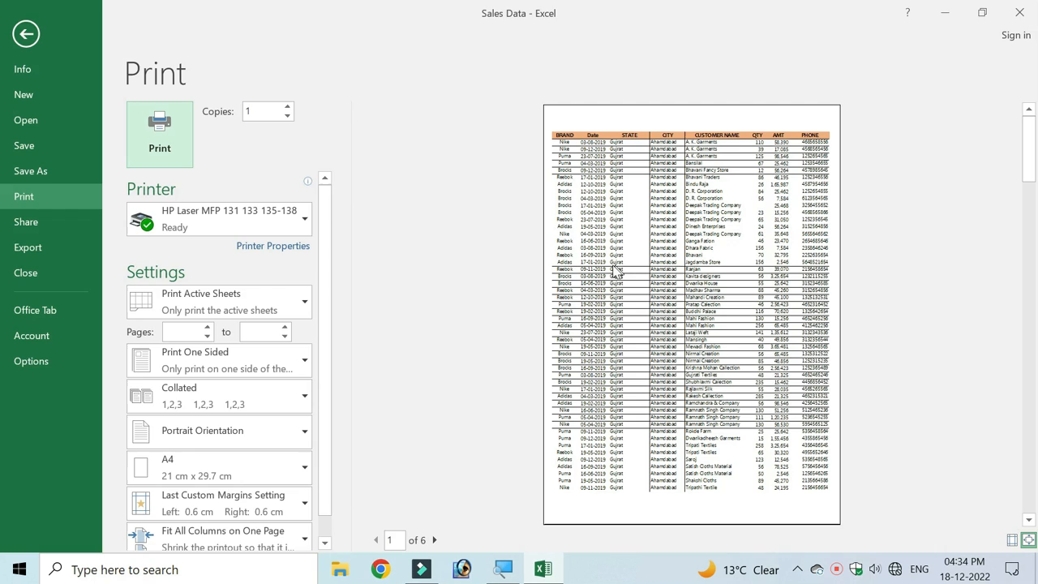
key("Escape")
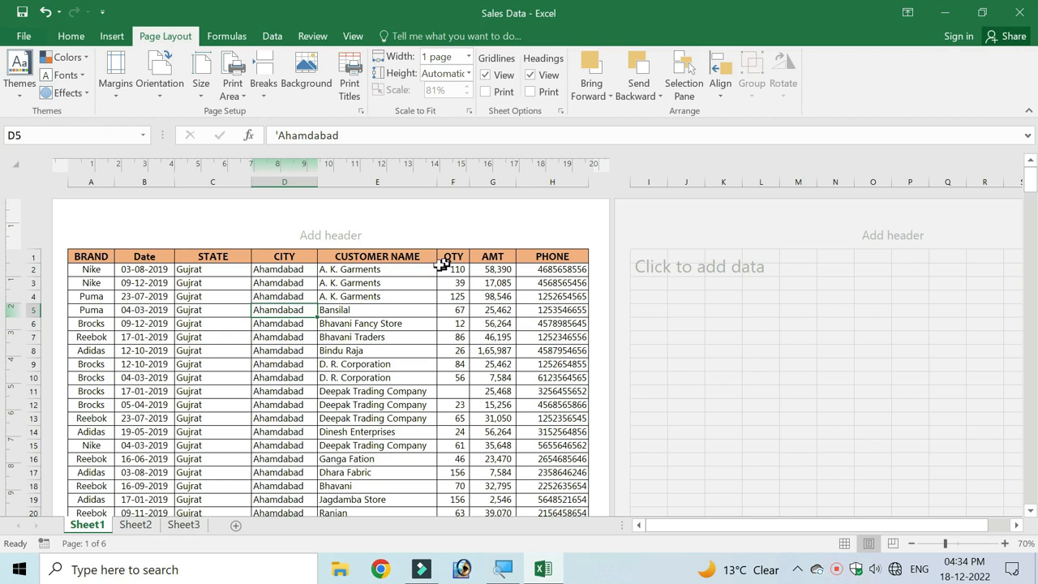
- Inspect pages 2 and 3 in the print preview for column headings, and return to the sheet
key("ctrl+p")
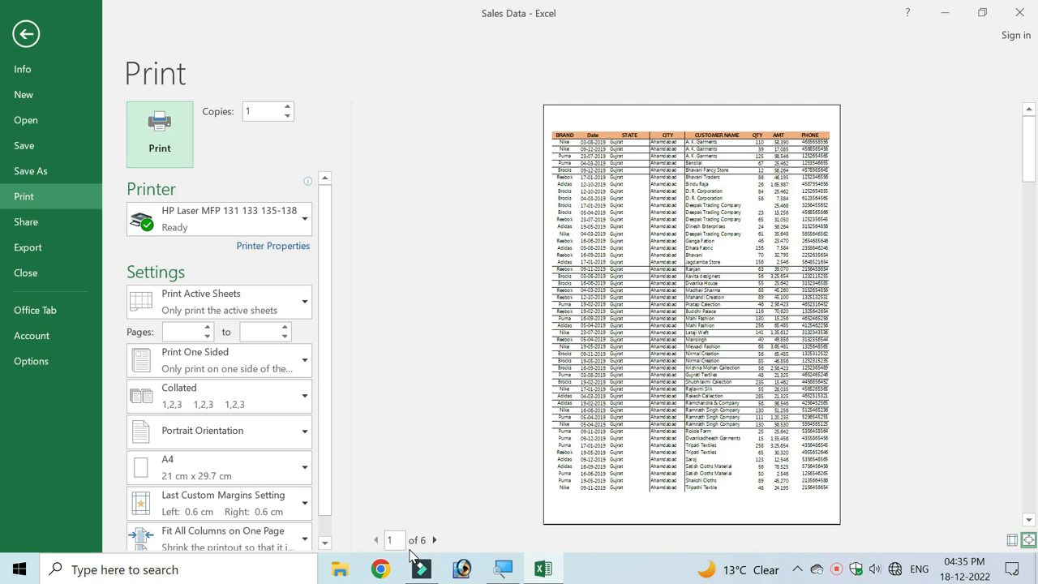
left_click(435, 541)
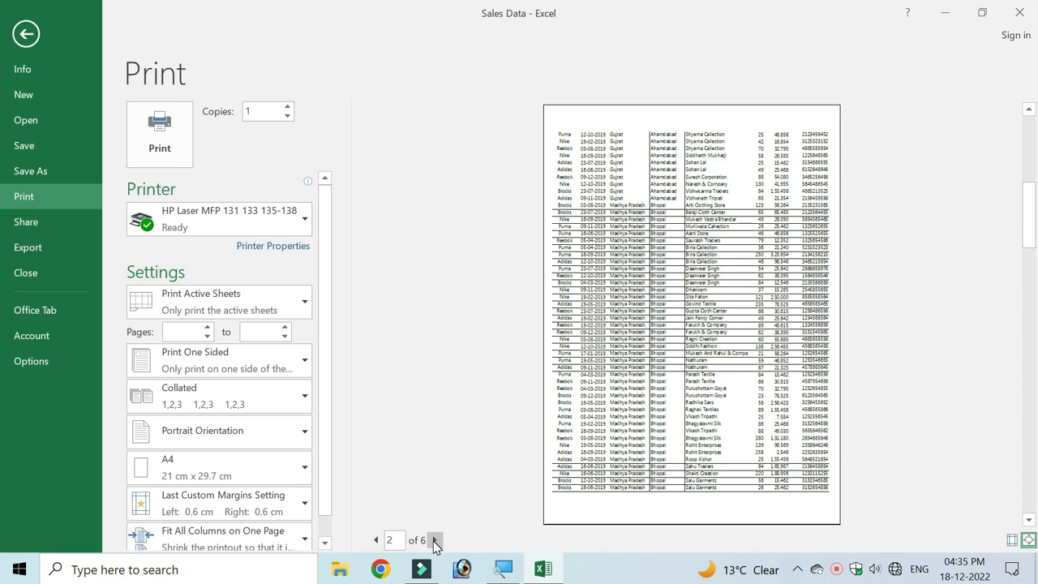
left_click(618, 233)
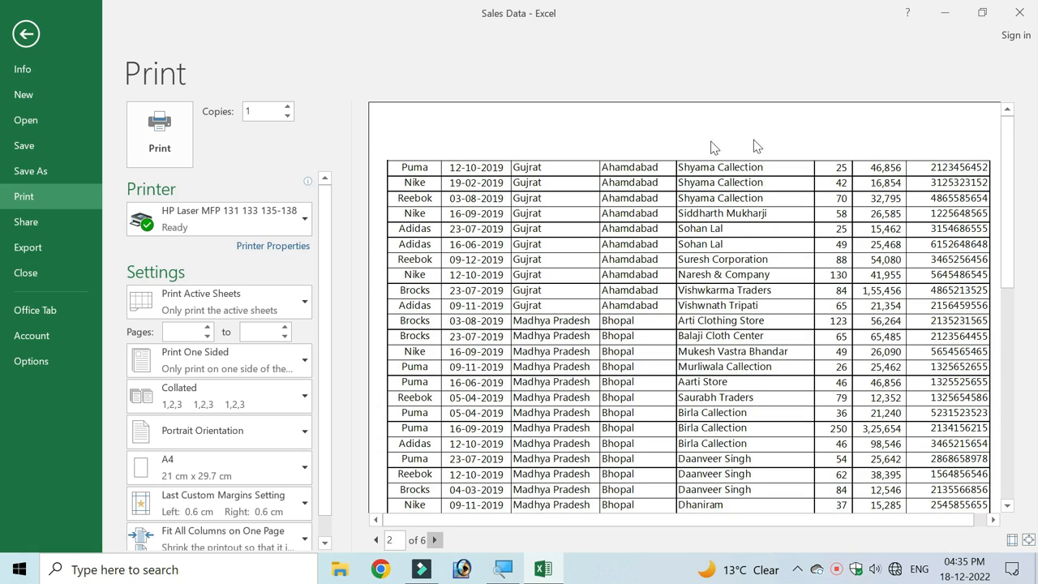
left_click(436, 540)
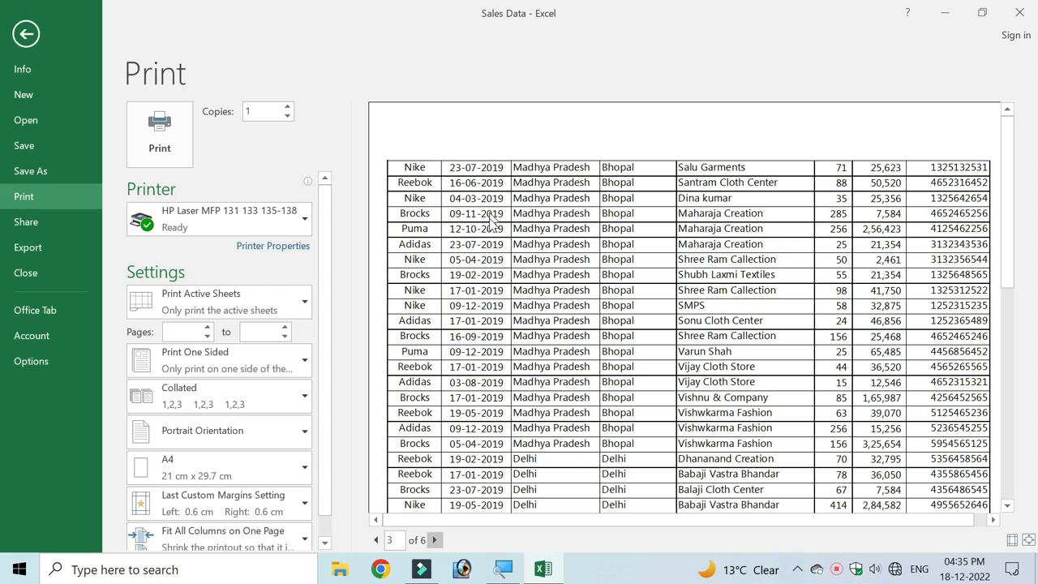
left_click(595, 226)
key("Escape")
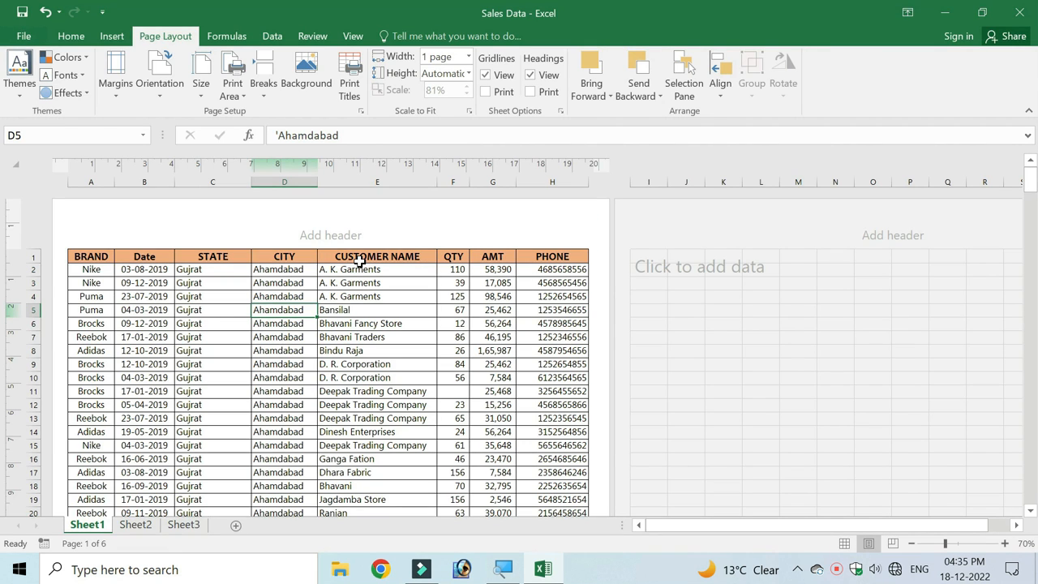
- Set row 1 ($1:$1) as the print title row to repeat at the top of every page
left_click(350, 102)
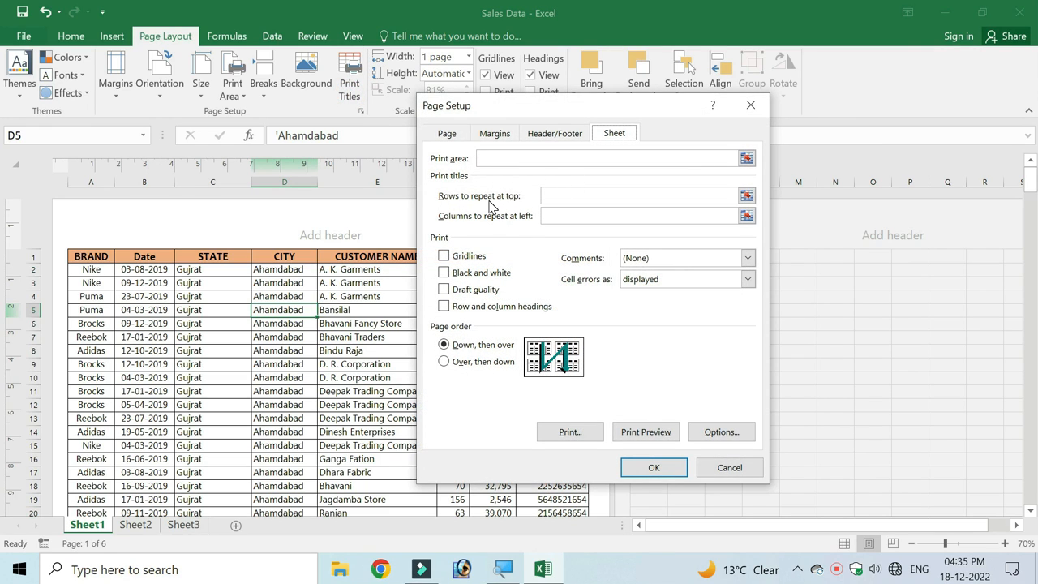
left_click(546, 196)
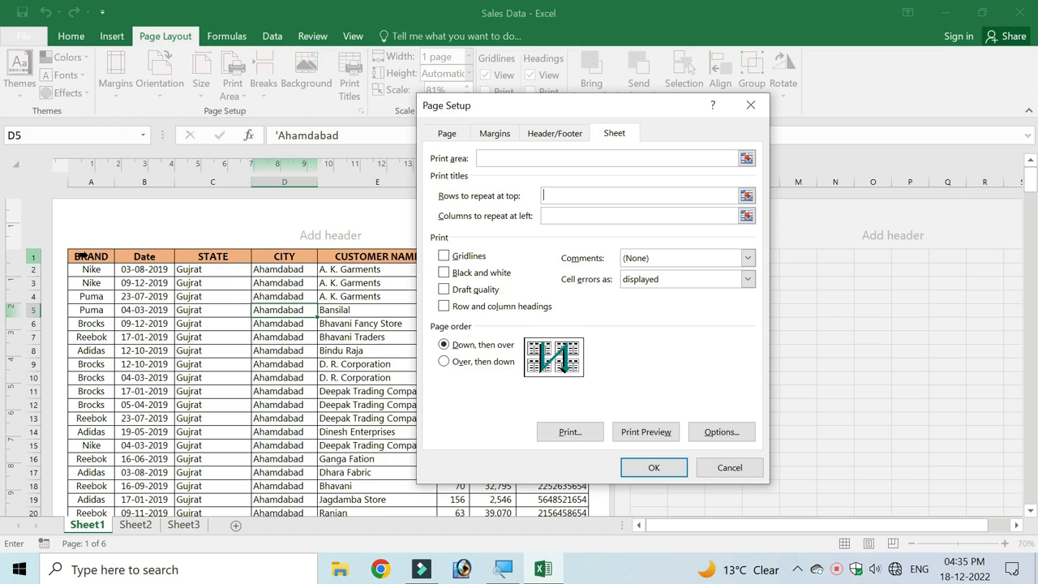
left_click(84, 256)
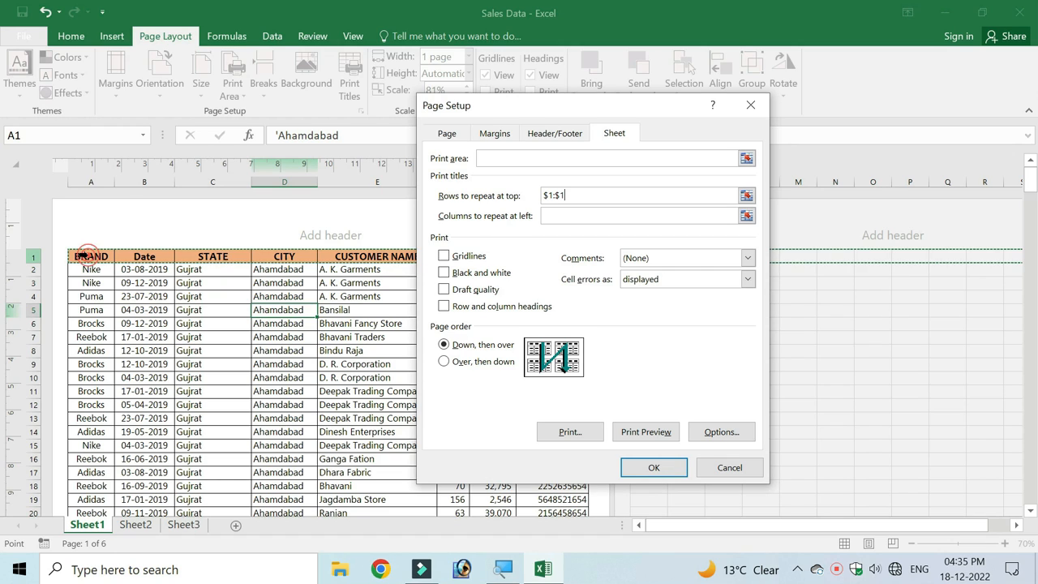
left_click(654, 468)
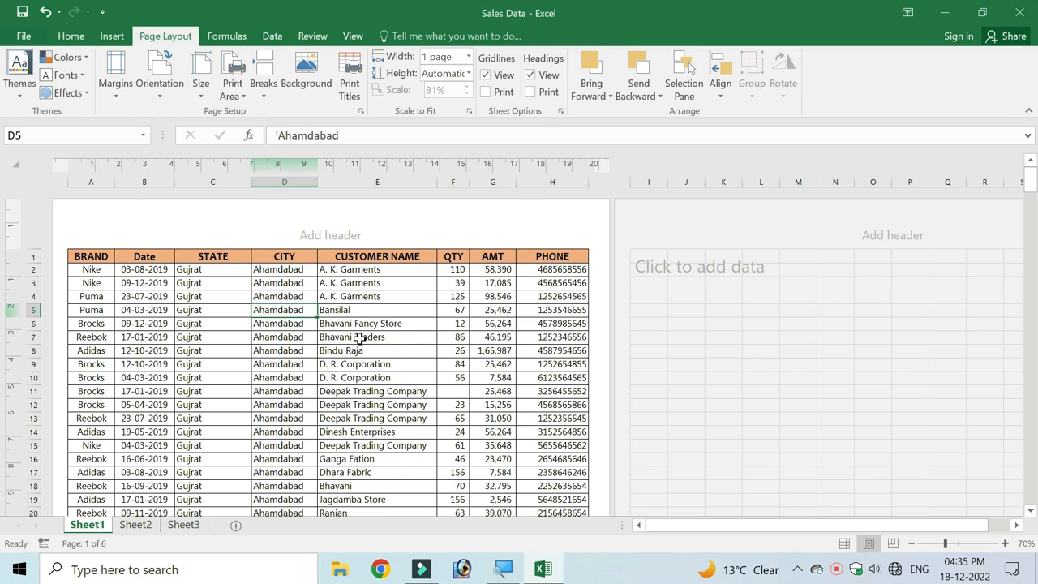
- Page through the print preview up to page 6 to check the repeated heading row, and return to the sheet
key("ctrl+p")
left_click(694, 296)
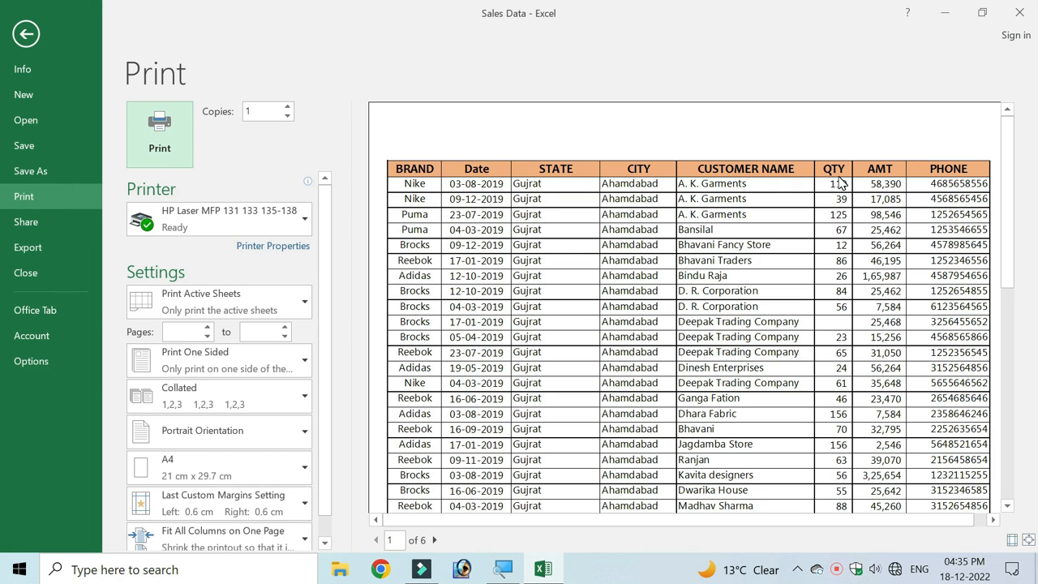
left_click(435, 540)
left_click(434, 540)
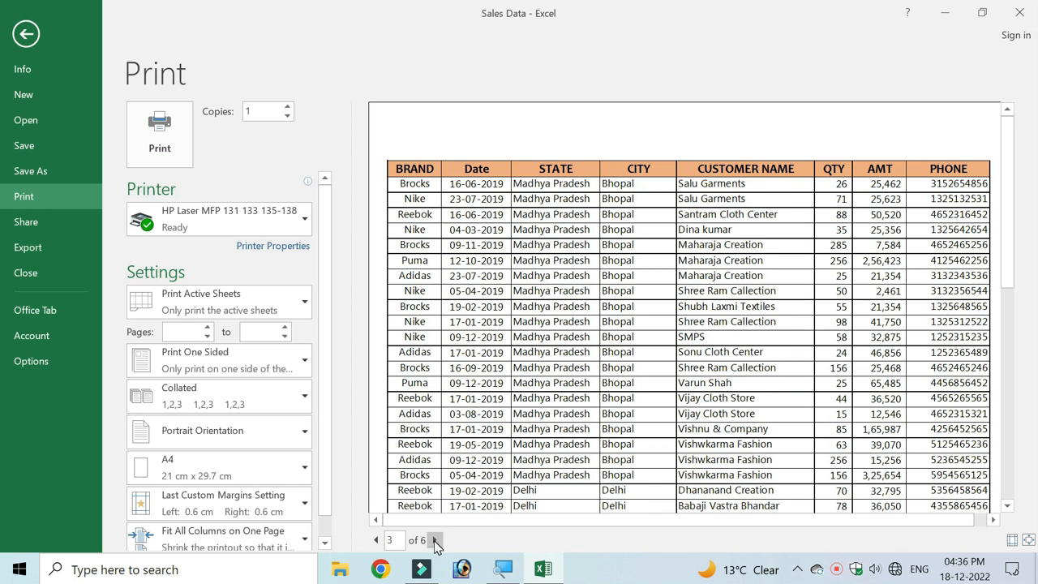
left_click(435, 540)
left_click(435, 540)
left_click(435, 540)
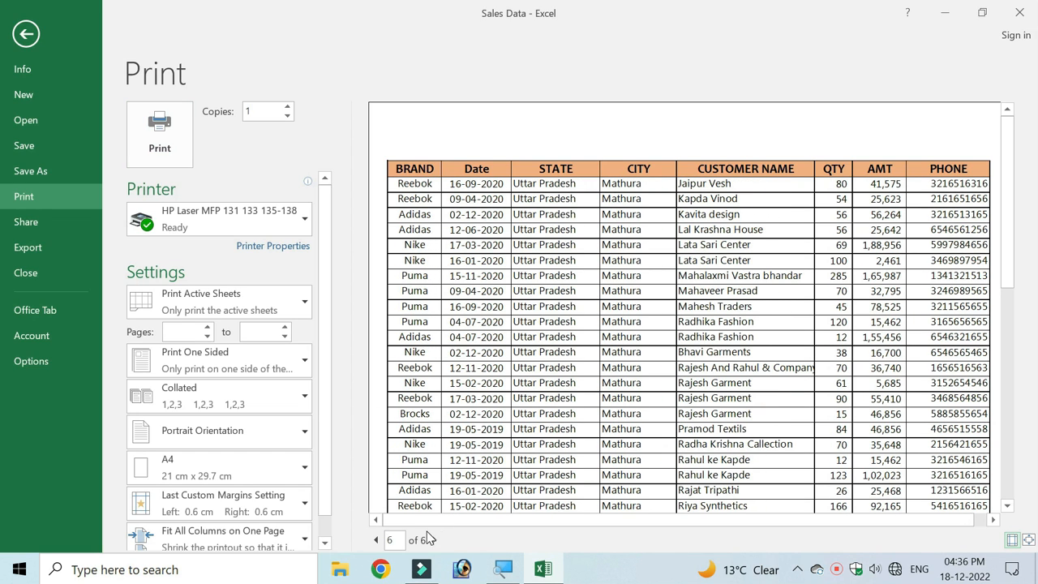
left_click(26, 33)
- Return the sheet to normal view, start a page header and insert the file name in its centre section
left_click(262, 392)
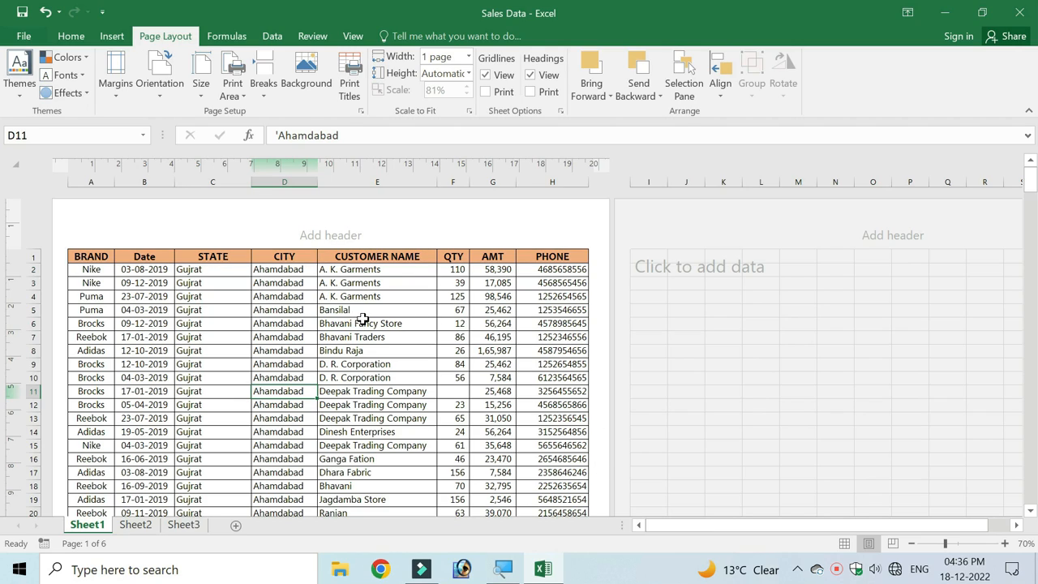
left_click(844, 543)
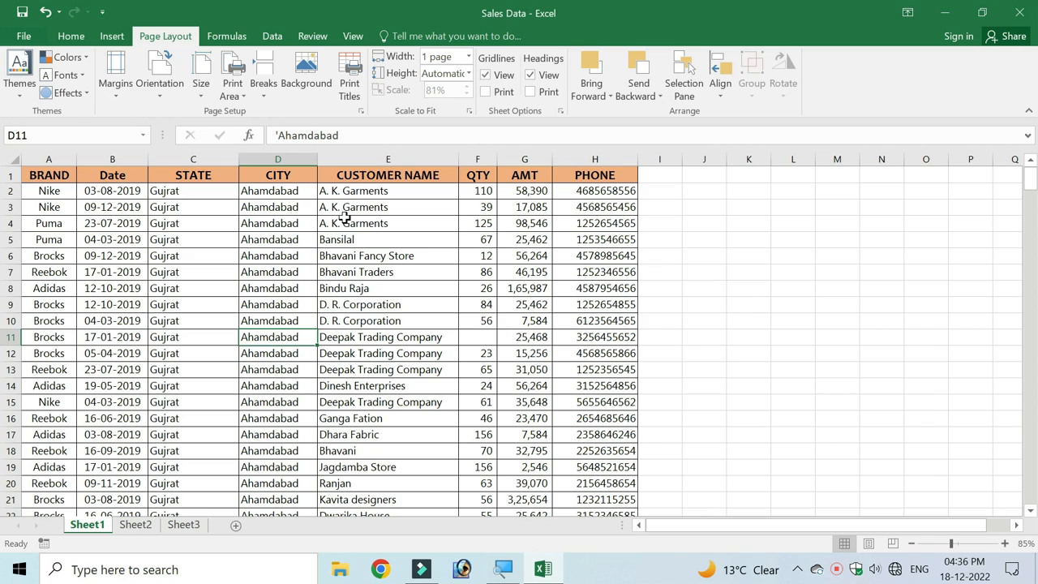
left_click(112, 36)
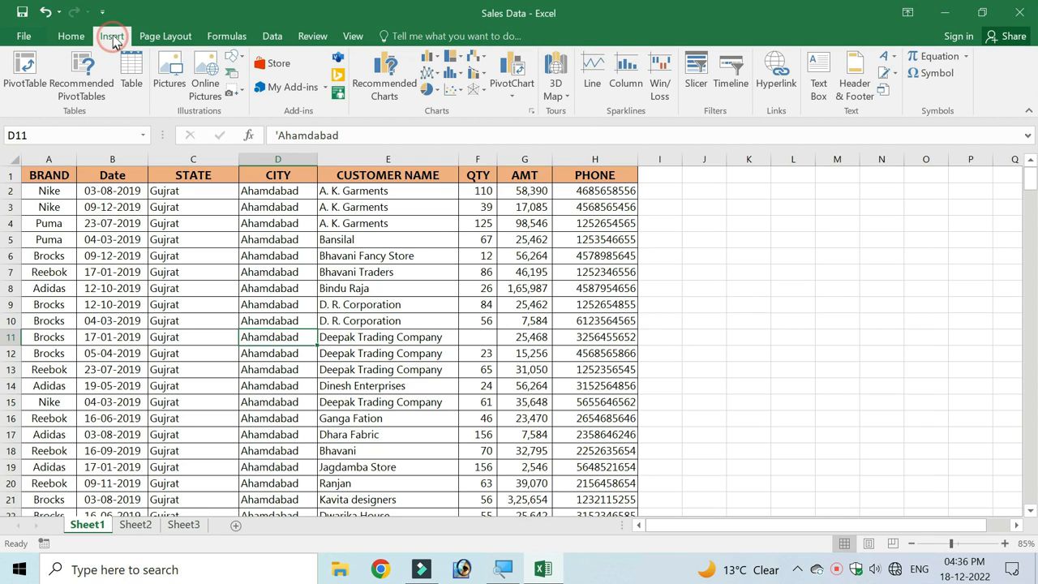
left_click(853, 98)
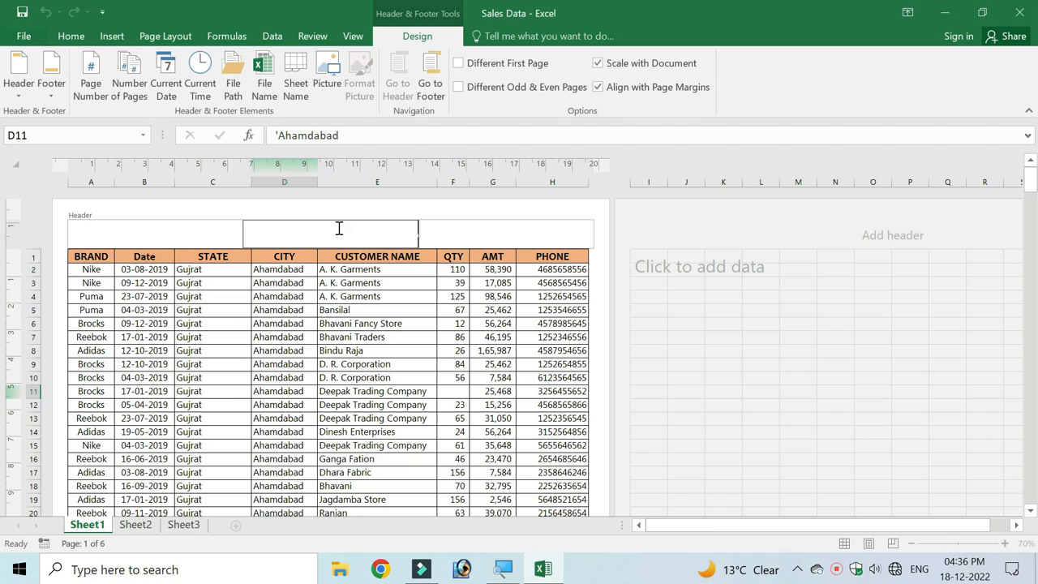
left_click(404, 350)
left_click(350, 228)
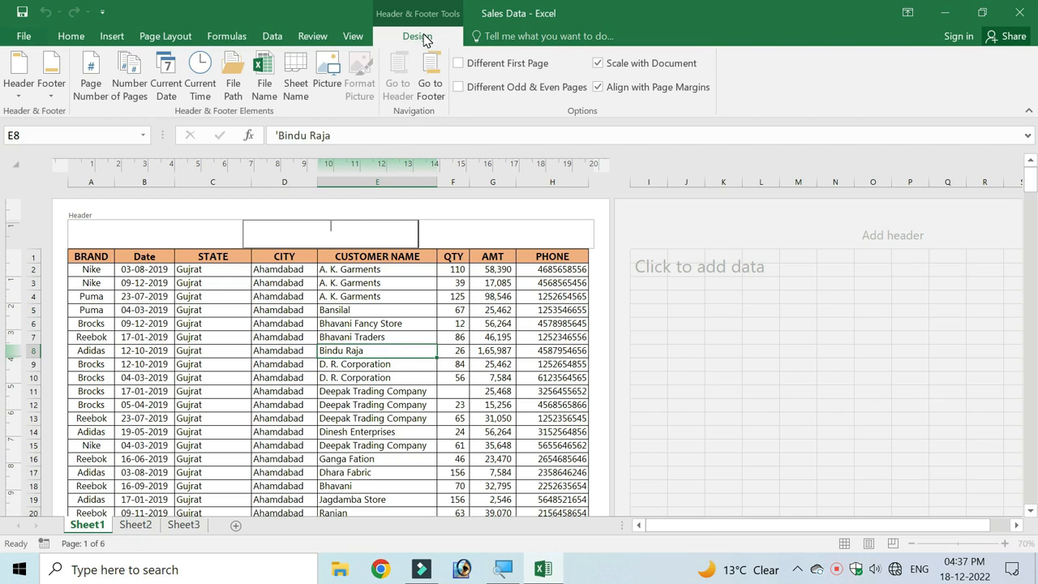
left_click(264, 79)
- Format the file name in the header as bold at font size 22 and leave the header
left_click_drag(344, 225, 247, 225)
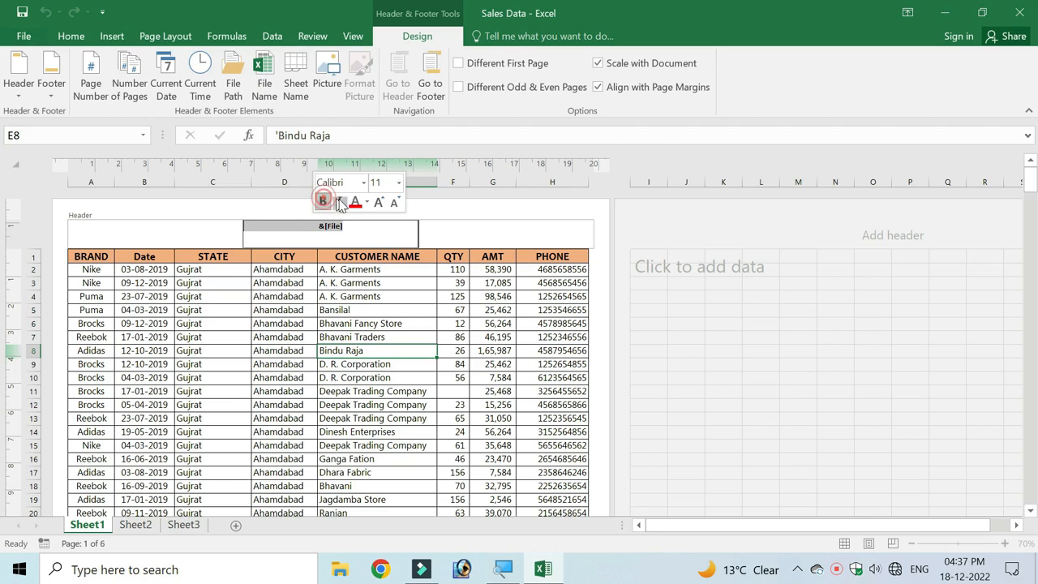
left_click(322, 201)
left_click(377, 201)
left_click(377, 202)
left_click(377, 201)
left_click(377, 202)
left_click(377, 202)
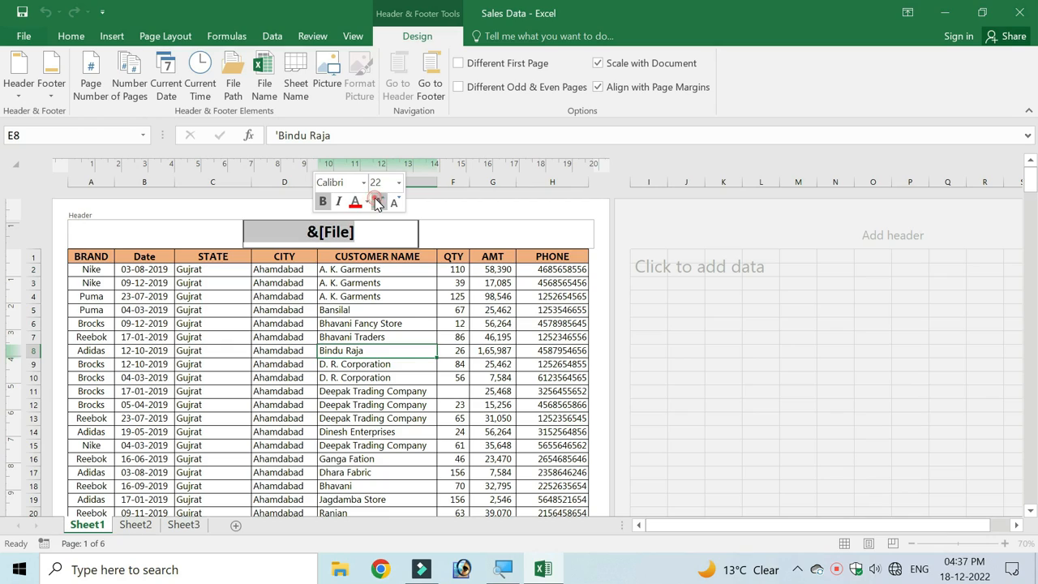
left_click(377, 202)
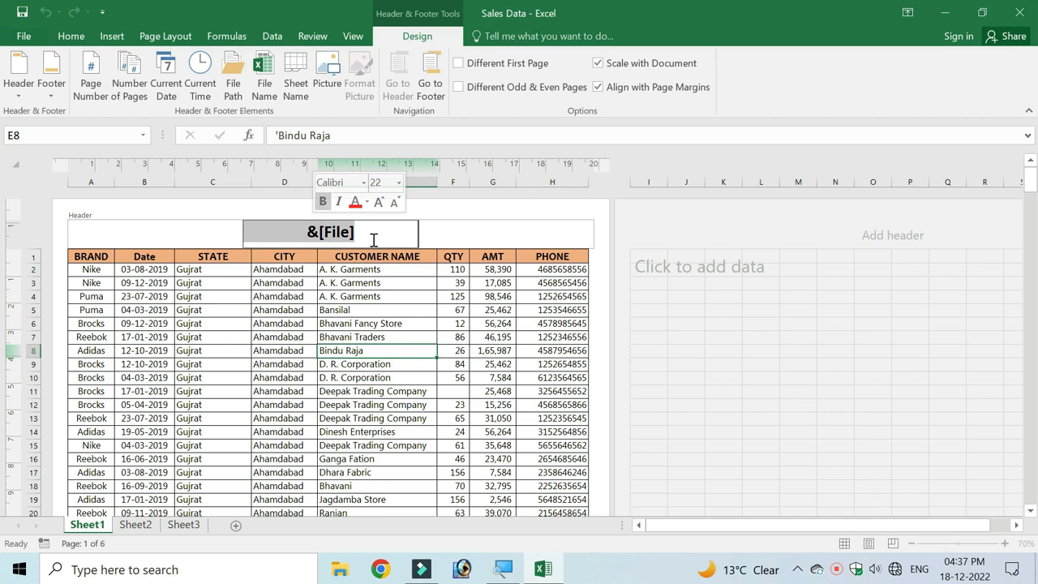
left_click(399, 375)
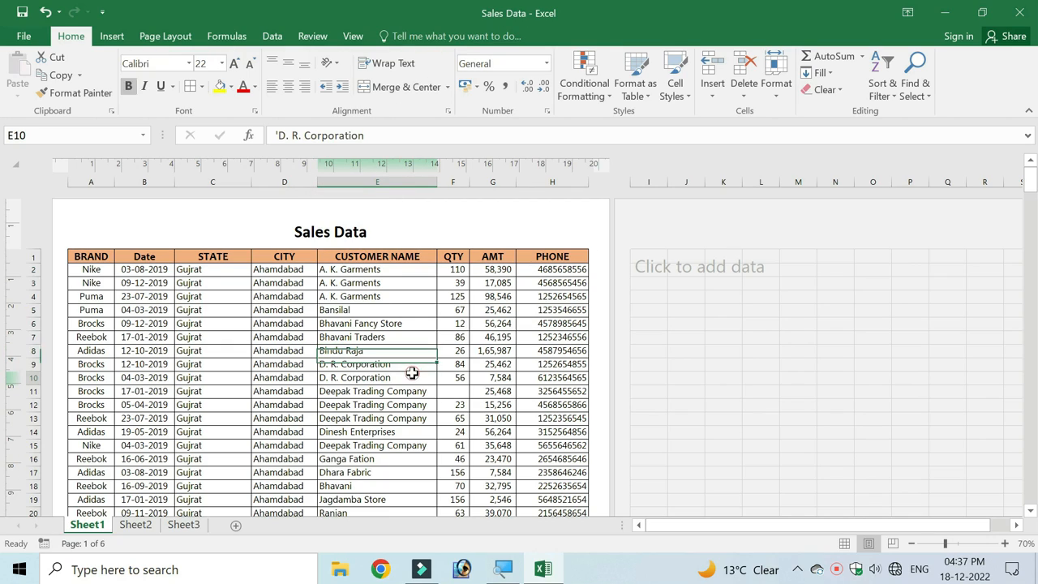
- Switch from the header to the footer and insert the page number in its centre section
left_click(371, 233)
left_click(359, 231)
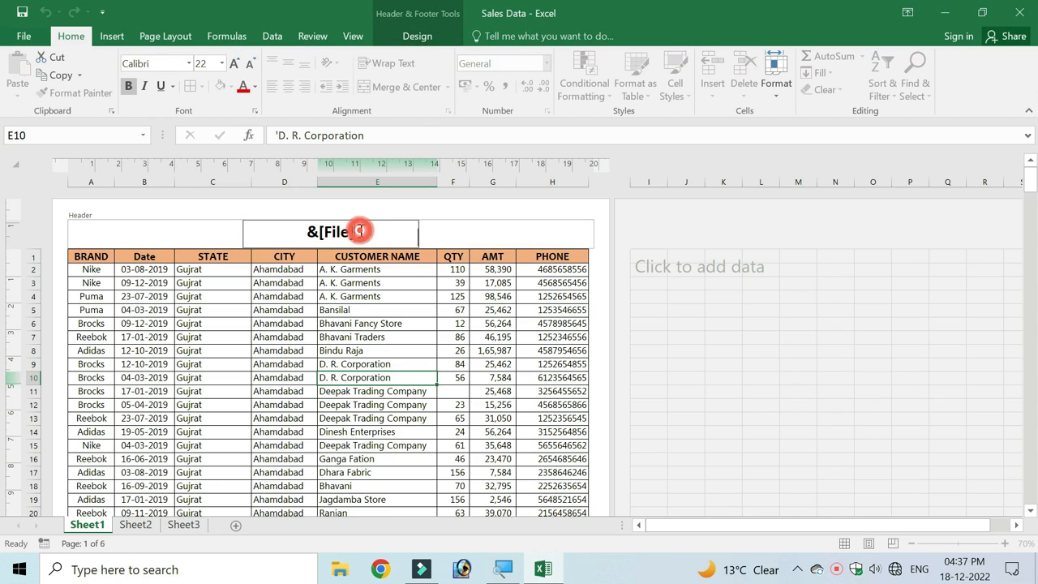
left_click(417, 36)
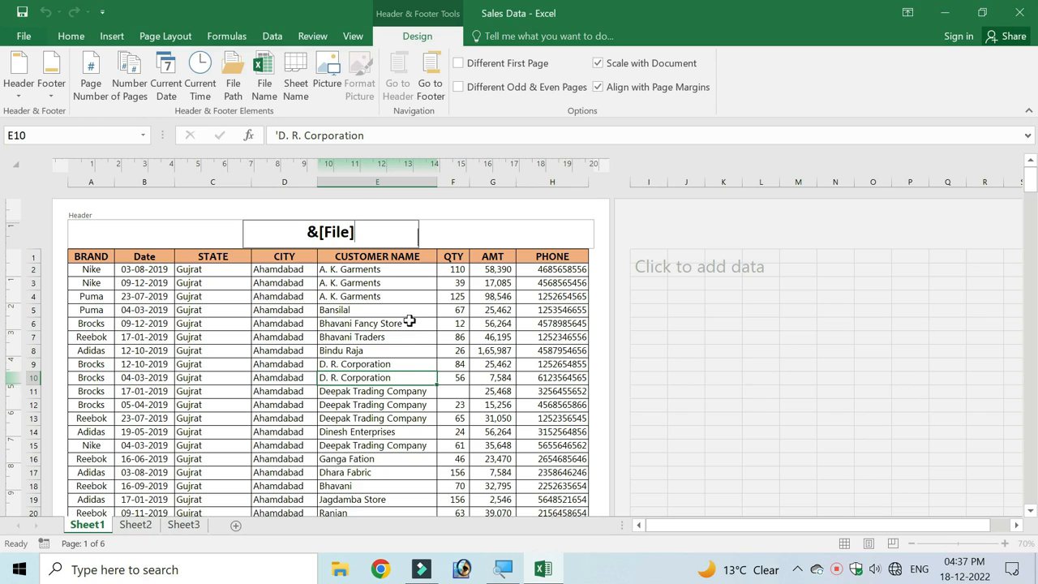
left_click(431, 87)
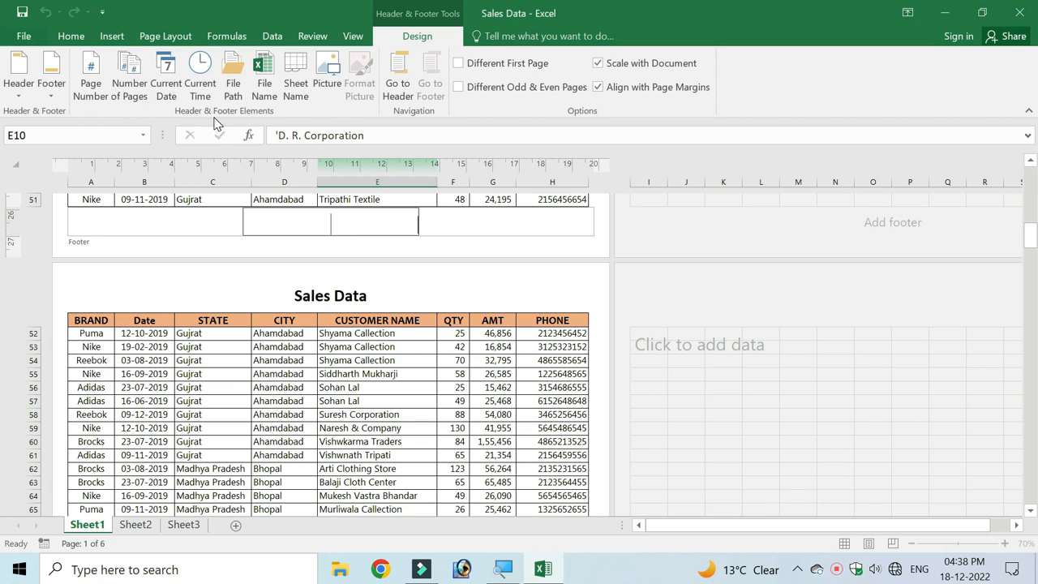
left_click(91, 78)
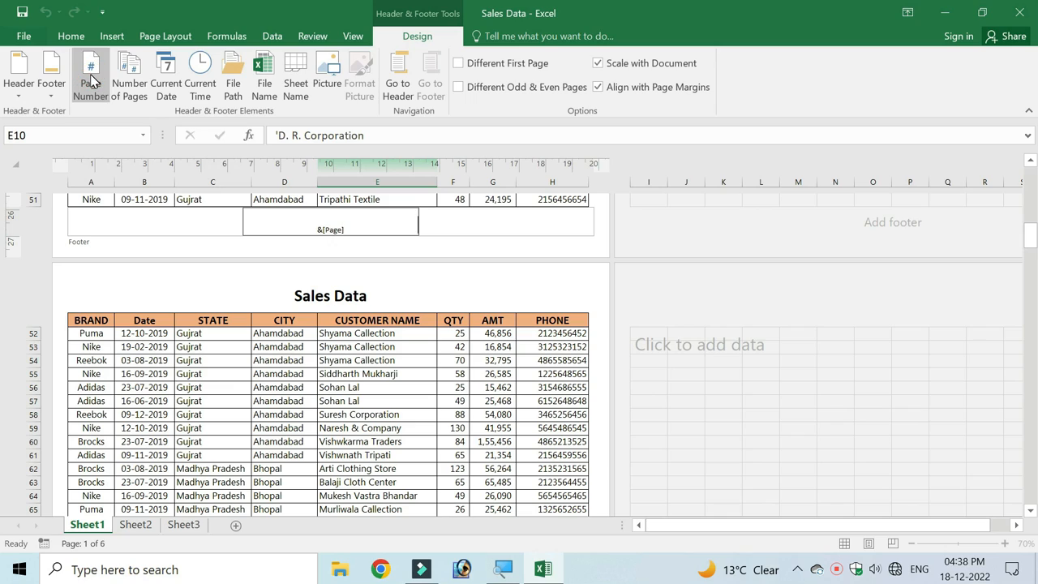
- Format the page number in the centre footer as bold at font size 18 and leave the footer
triple_click(341, 227)
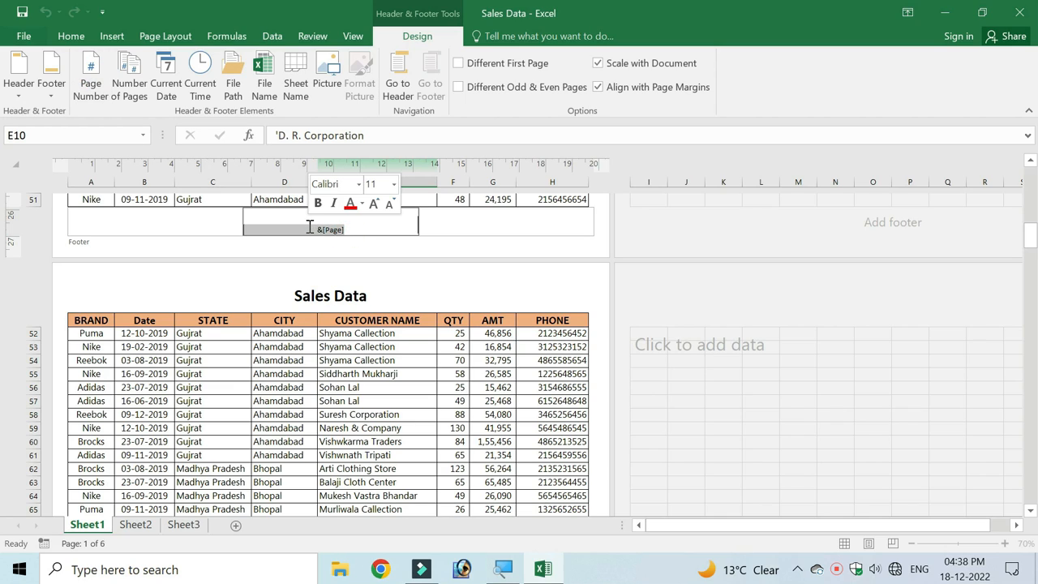
left_click(318, 203)
left_click(373, 203)
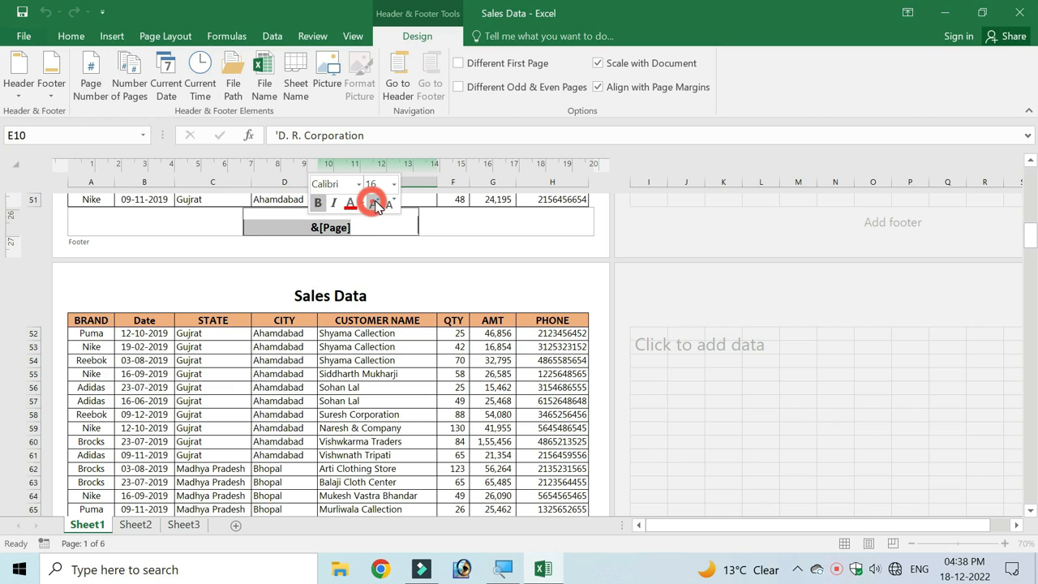
left_click(373, 204)
left_click(373, 203)
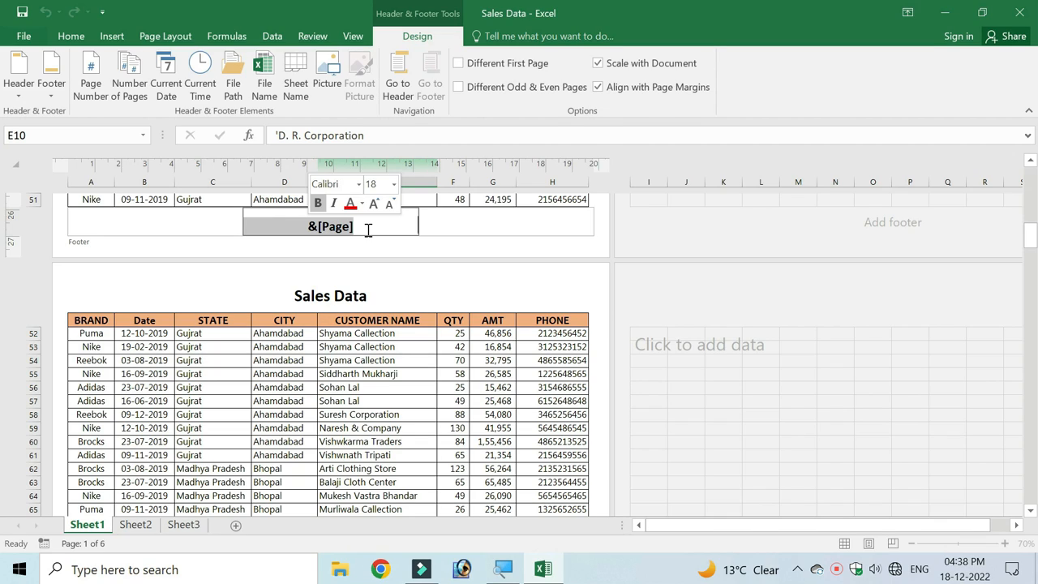
left_click(432, 401)
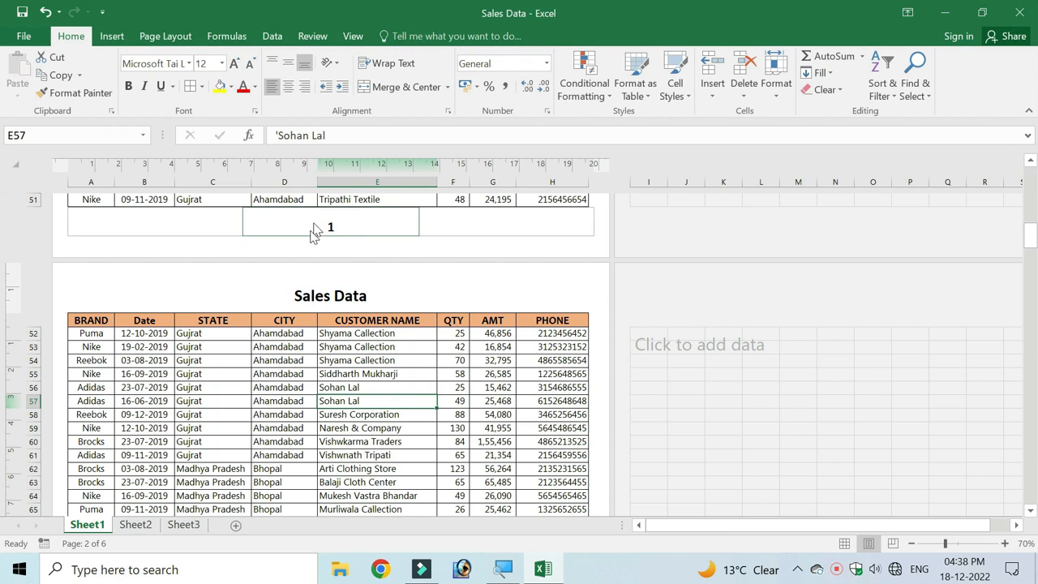
- Review the sheet's pages and page forward through the enlarged print preview to check the file-name header
scroll(386, 323, "down", 15)
scroll(386, 323, "up", 20)
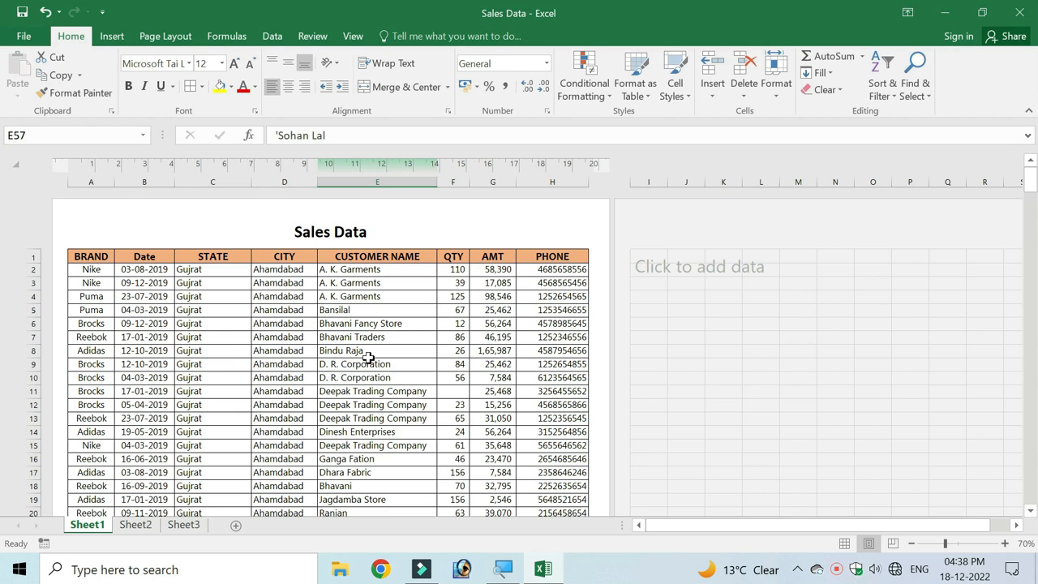
key("ctrl+p")
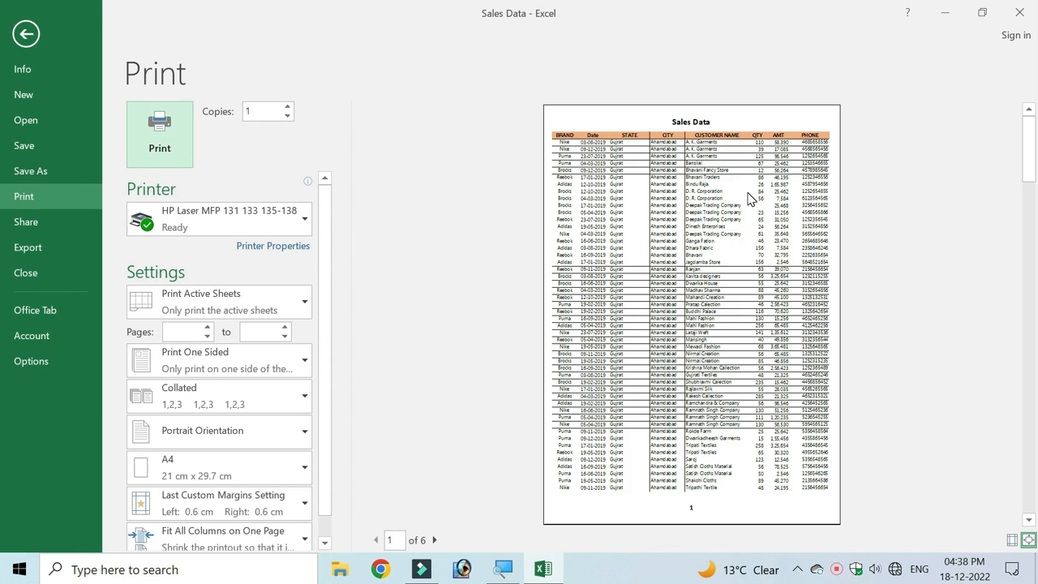
left_click(706, 131)
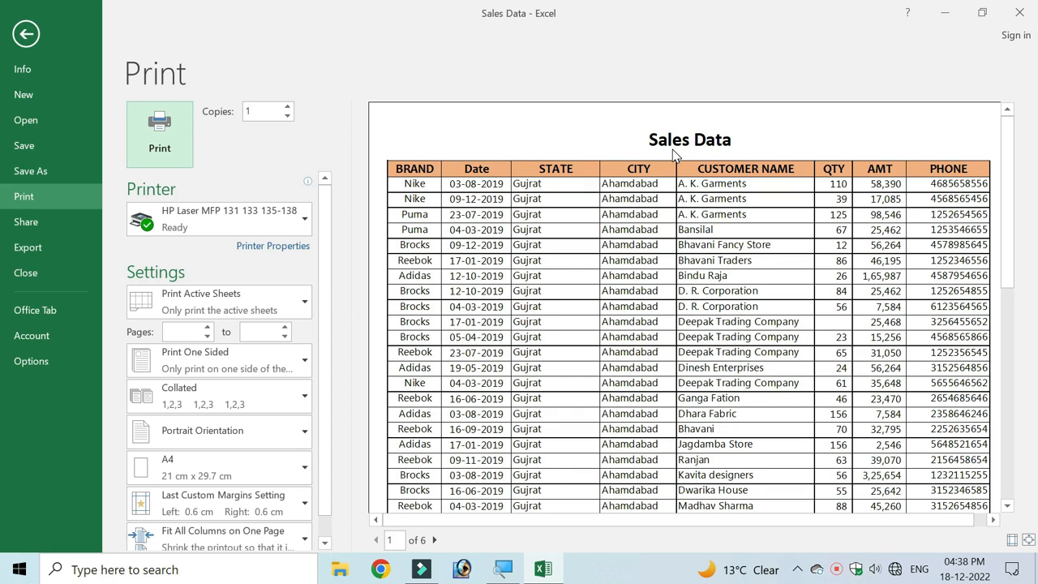
left_click(435, 539)
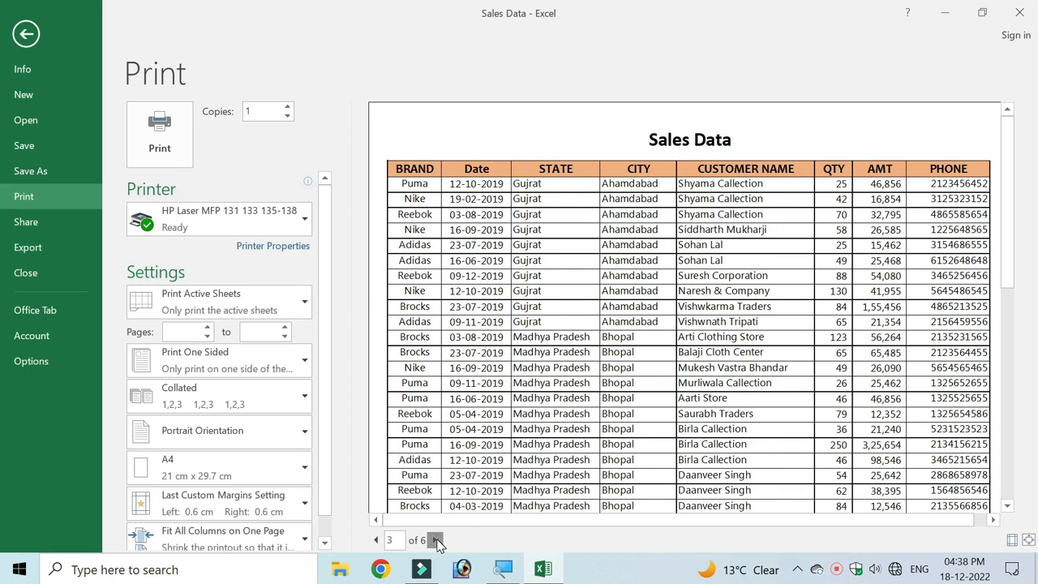
left_click(435, 539)
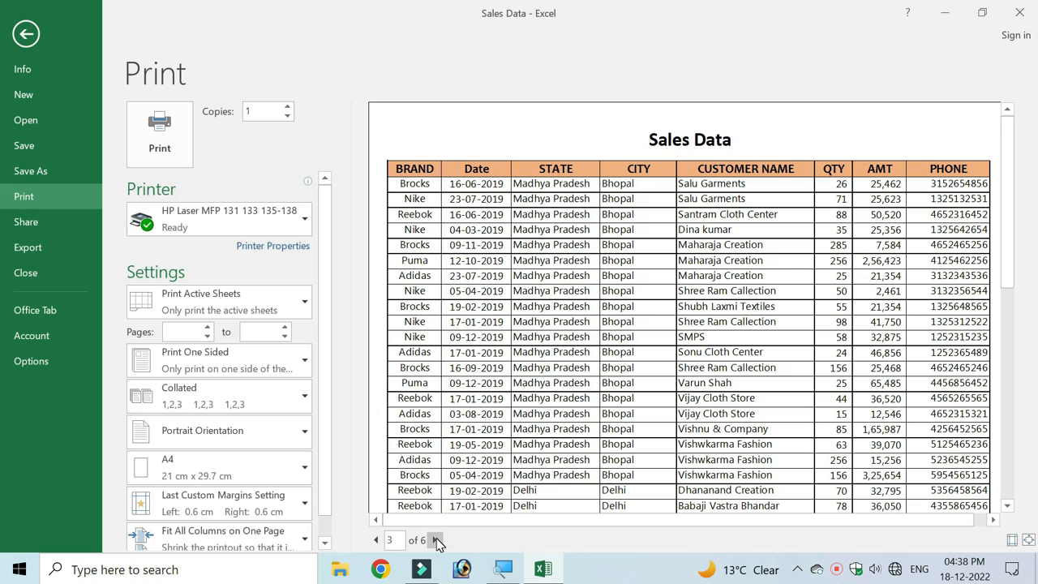
left_click(434, 539)
left_click(434, 540)
- Check the page-number footer on the different pages in the print preview and return to the sheet
scroll(608, 429, "down", 5)
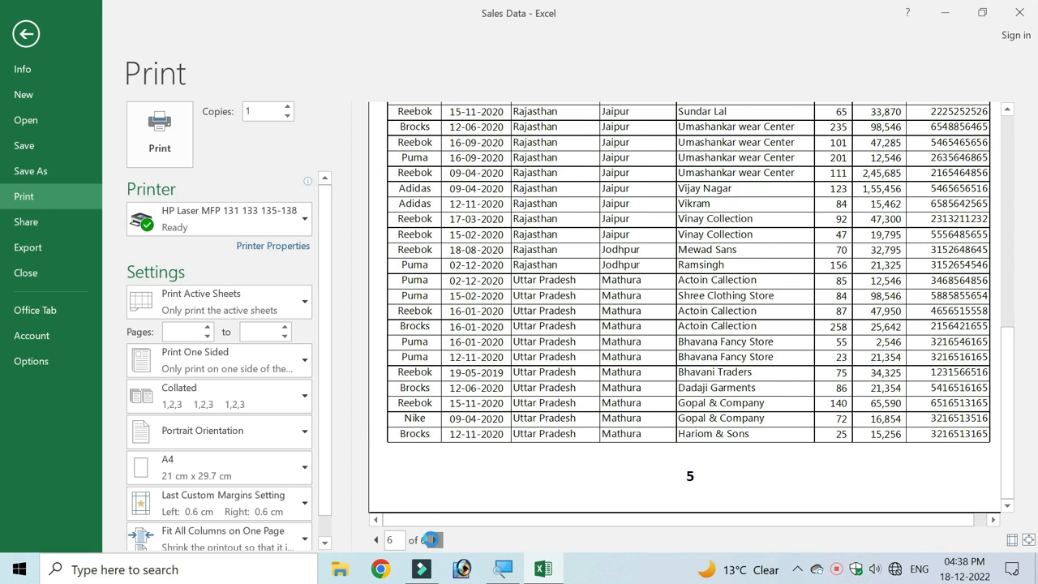
left_click(435, 539)
left_click(377, 539)
left_click(376, 539)
left_click(376, 539)
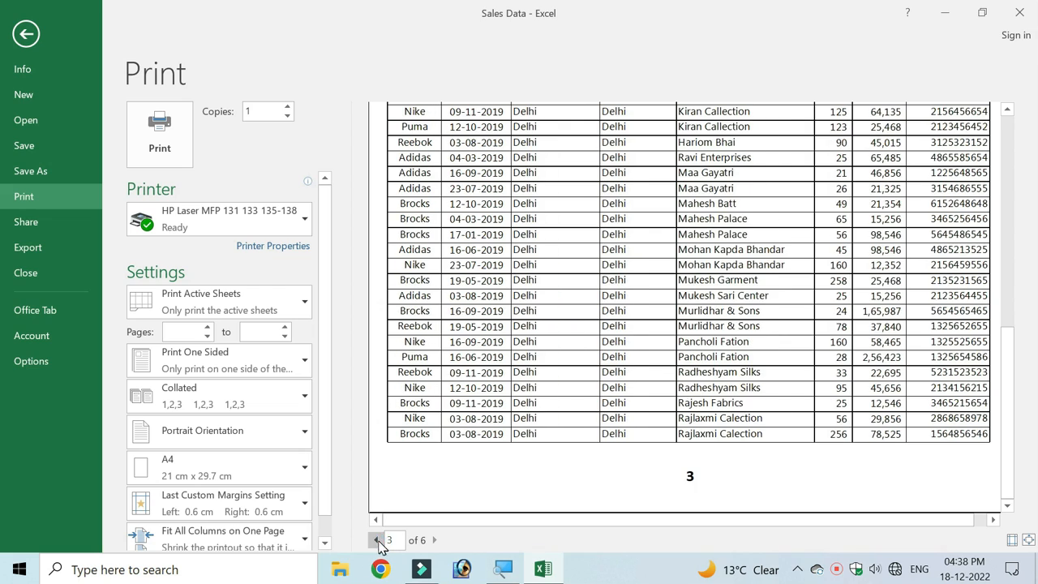
scroll(568, 422, "up", 5)
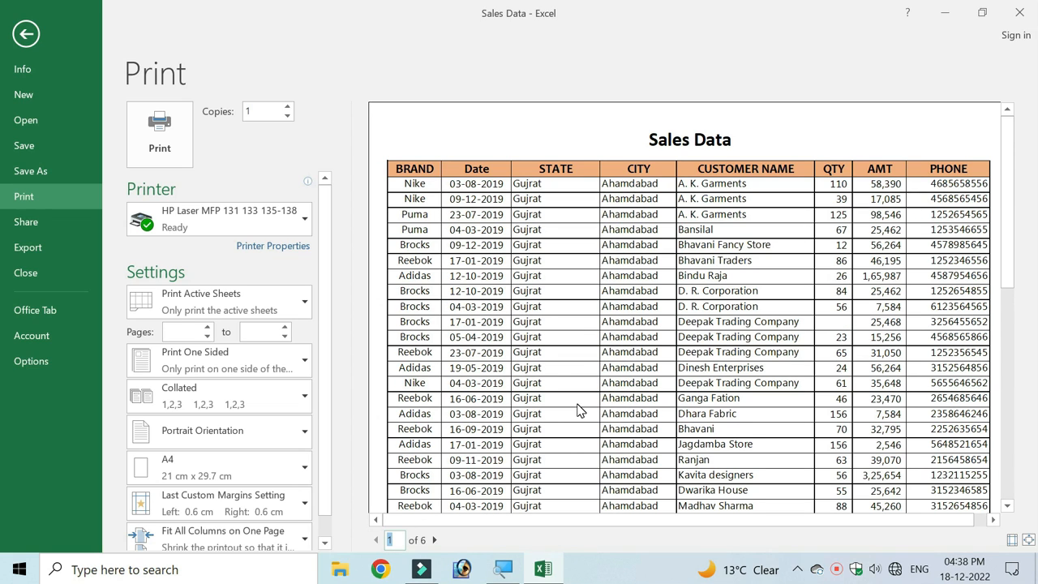
left_click(635, 189)
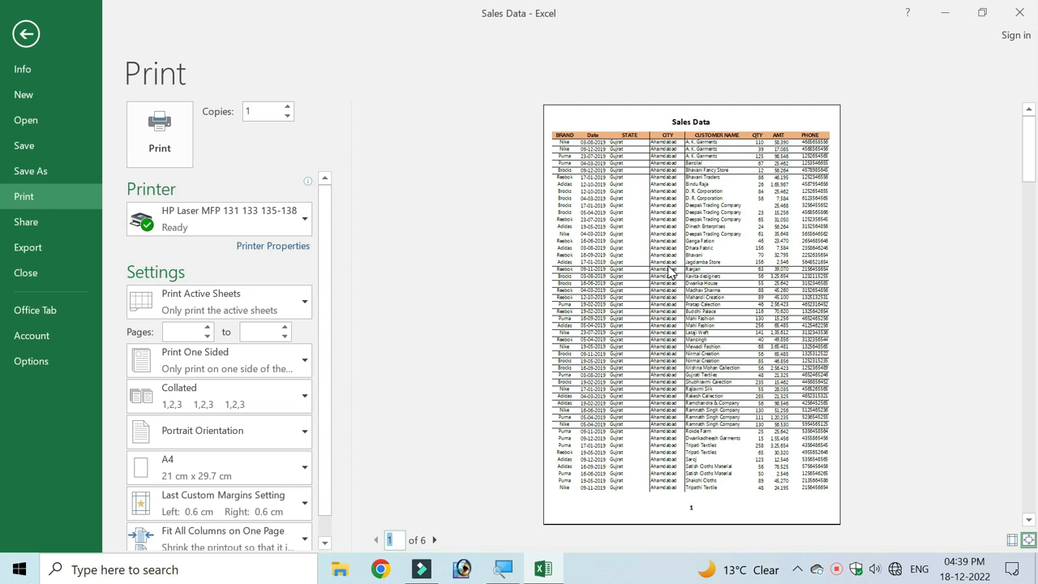
key("Escape")
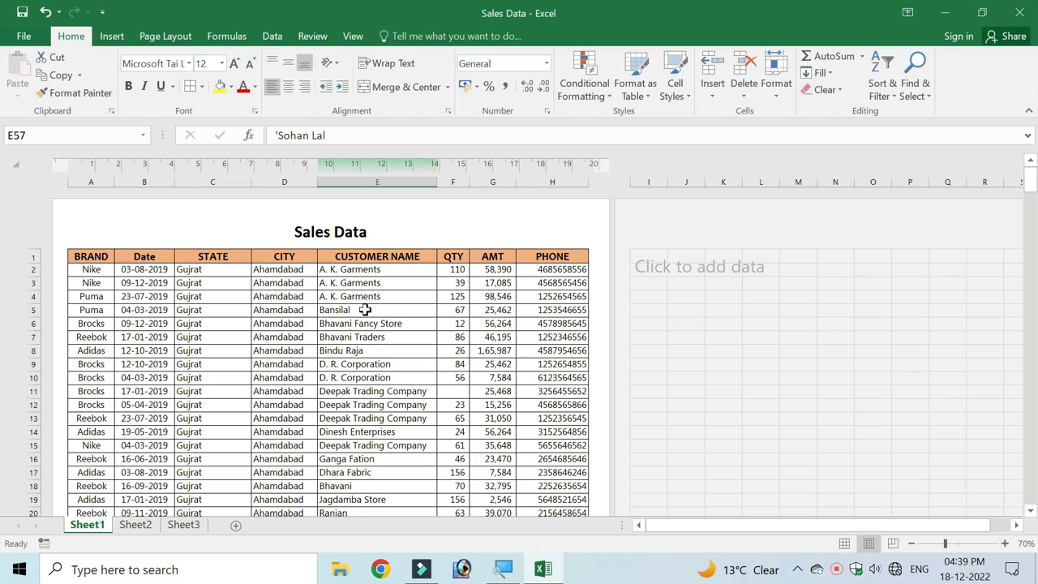
- Insert the picture "logo dc helping copy" from the Photo folder on drive D: after the file name in the centre header
left_click(345, 237)
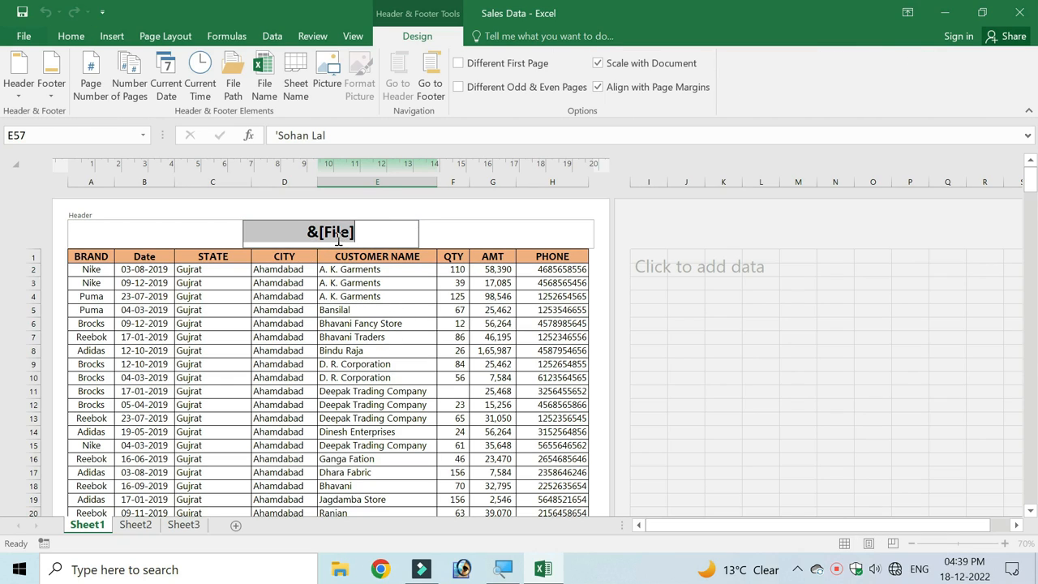
left_click(355, 233)
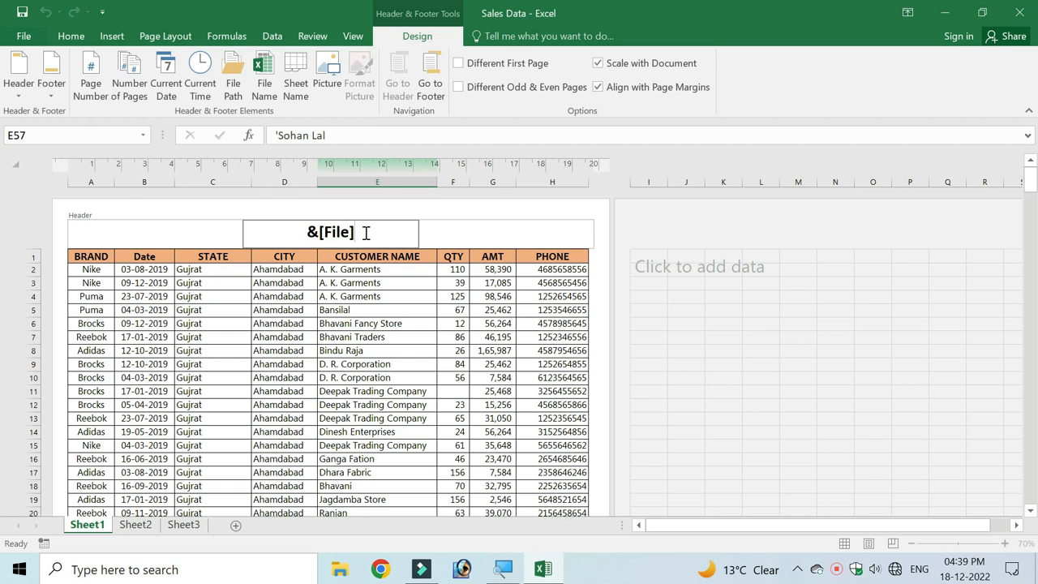
left_click(327, 71)
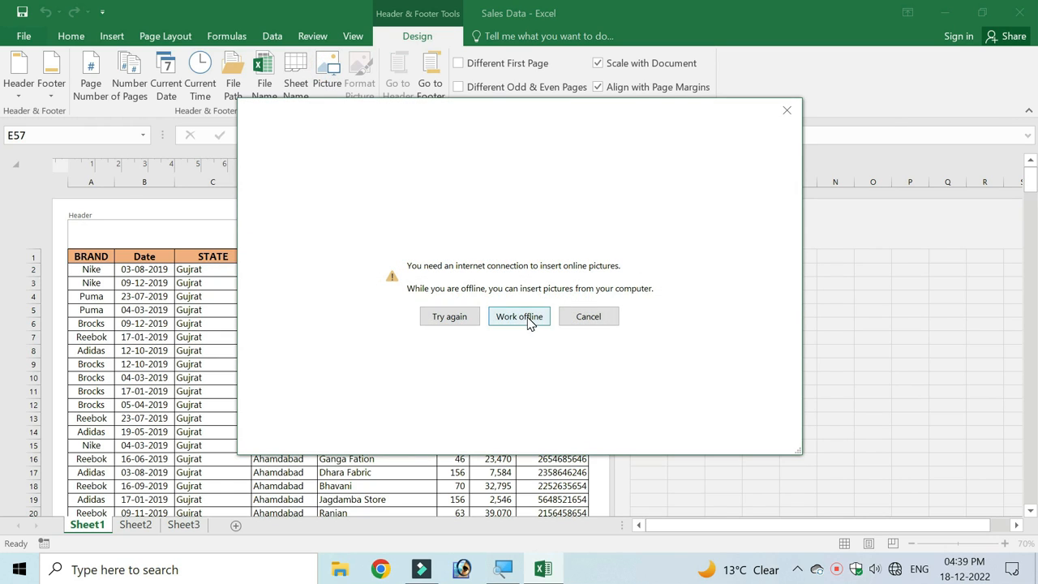
left_click(519, 316)
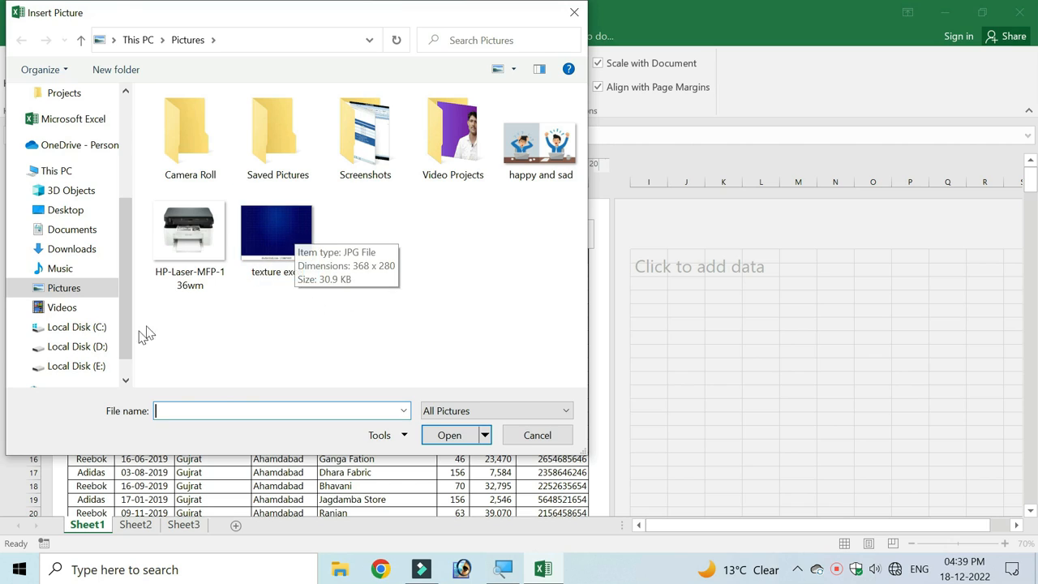
left_click(86, 348)
left_click(209, 287)
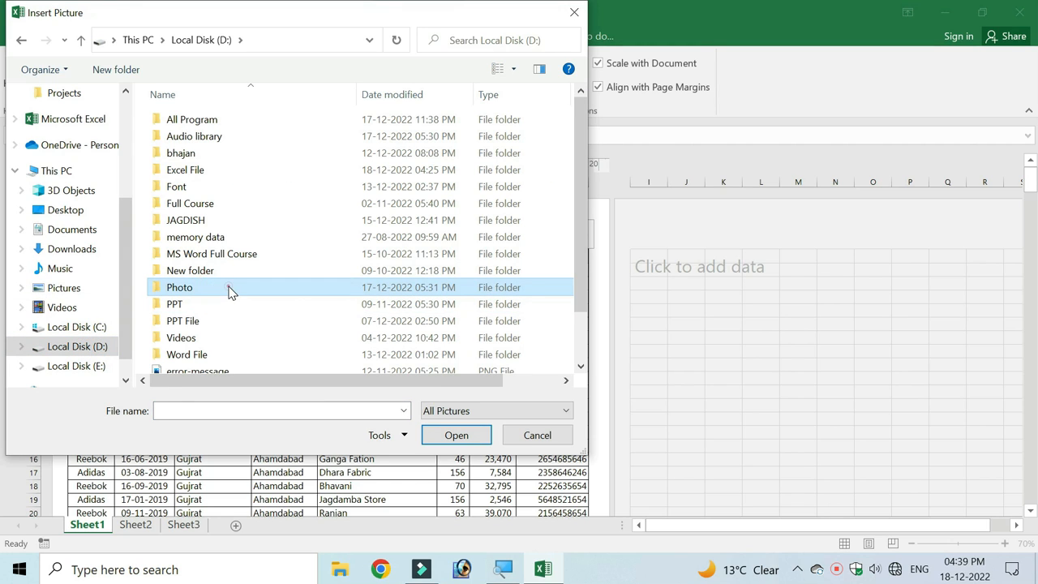
double_click(229, 289)
scroll(332, 281, "down", 5)
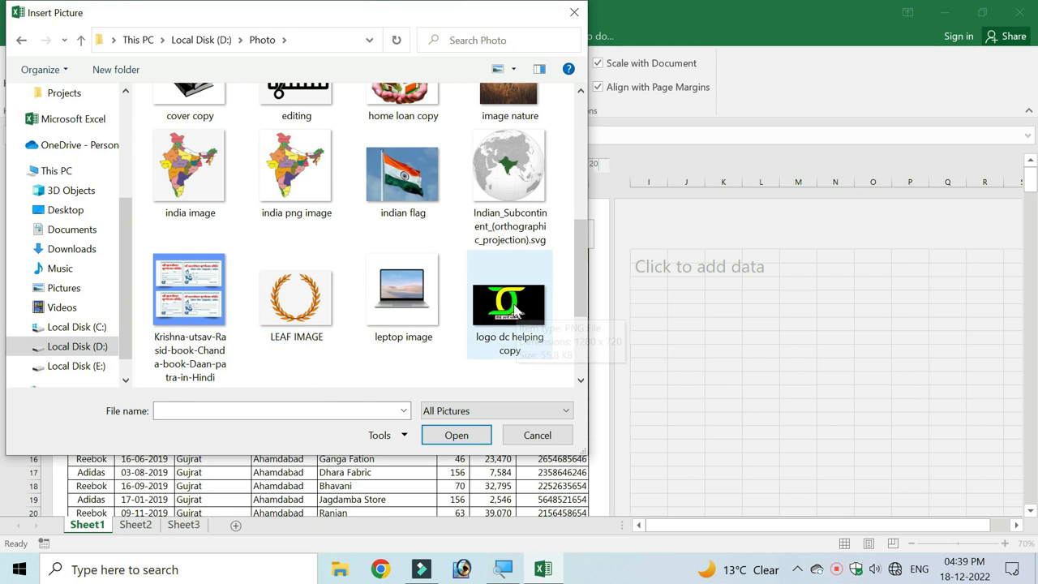
left_click(513, 302)
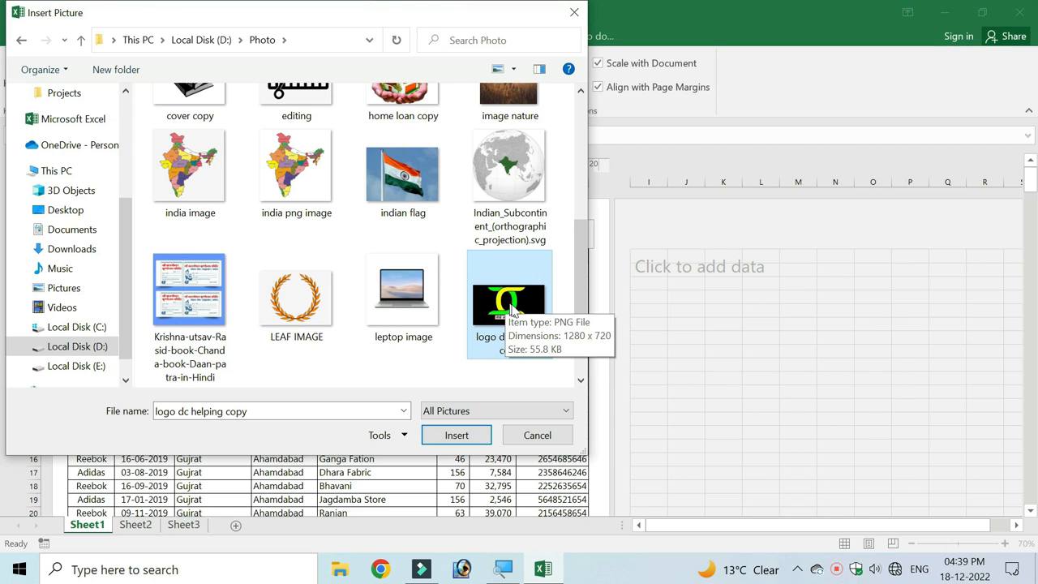
left_click(459, 438)
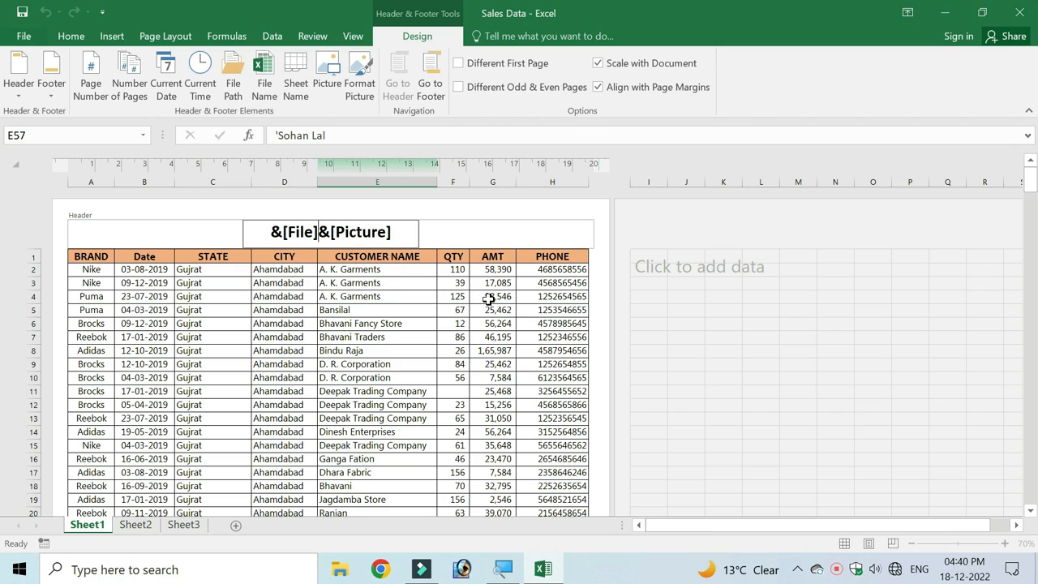
- Add blank lines between the file name and the picture in the header to move the logo down to about row 20, and leave the header
key("Return")
key("Return")
key("Return")
key("Return")
key("Return")
key("Return")
key("Return")
key("Return")
key("Return")
key("Return")
key("Return")
key("Return")
key("Return")
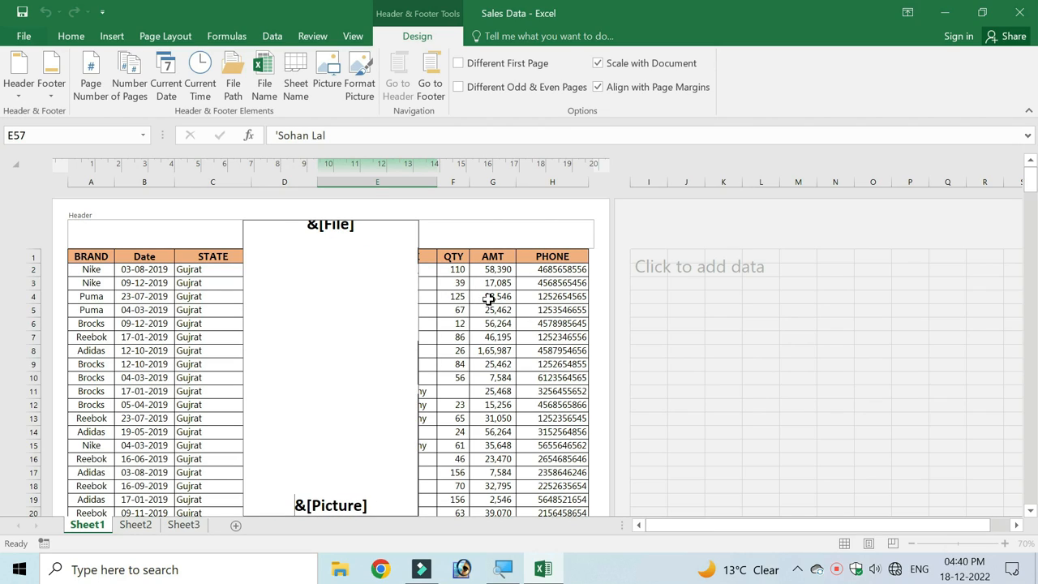
left_click(487, 378)
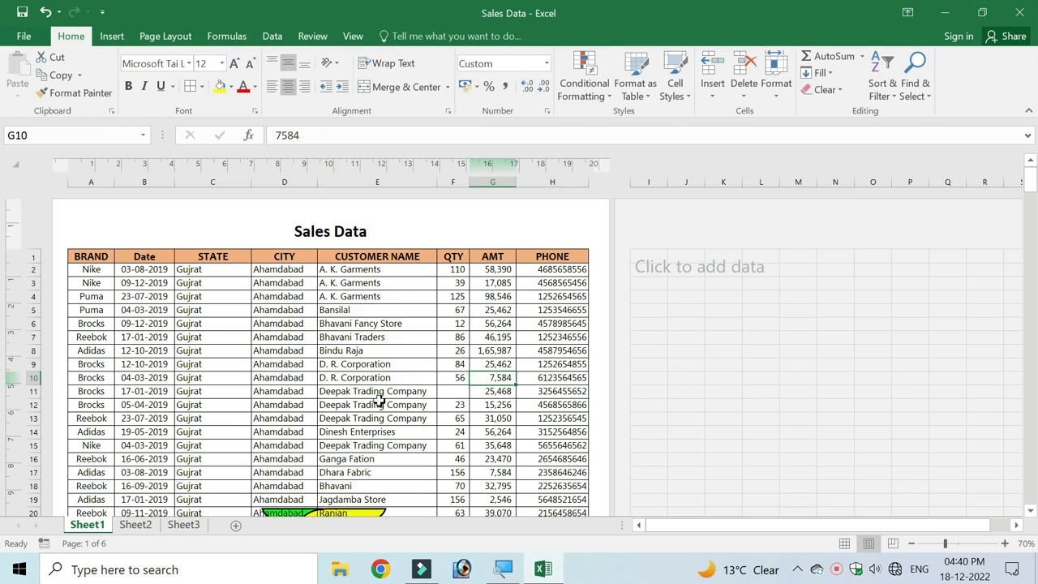
- Check the logo's placement behind the data on the sheet and in the print preview, and return to the sheet's first rows
scroll(380, 401, "down", 4)
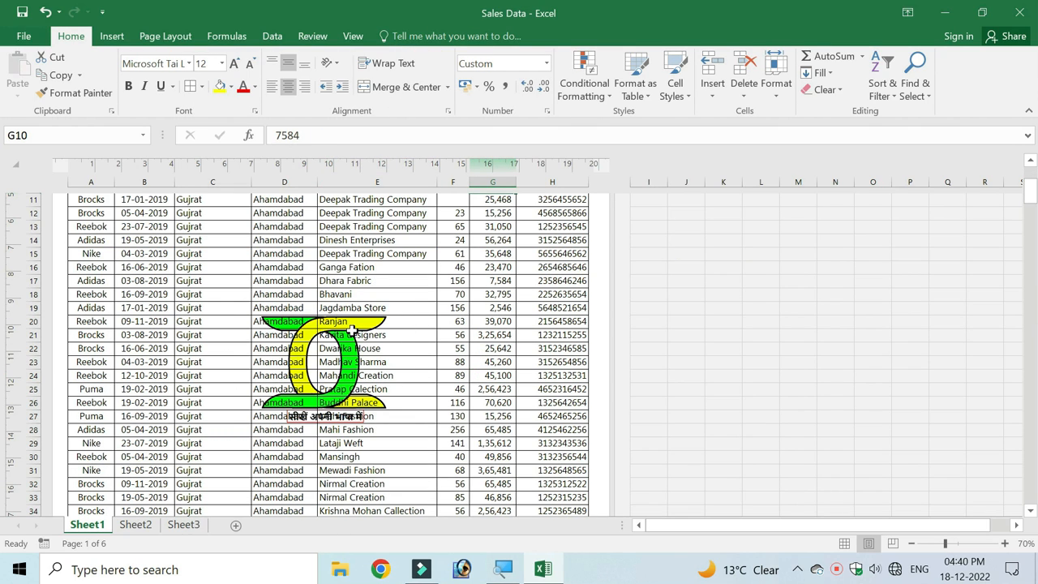
key("ctrl+p")
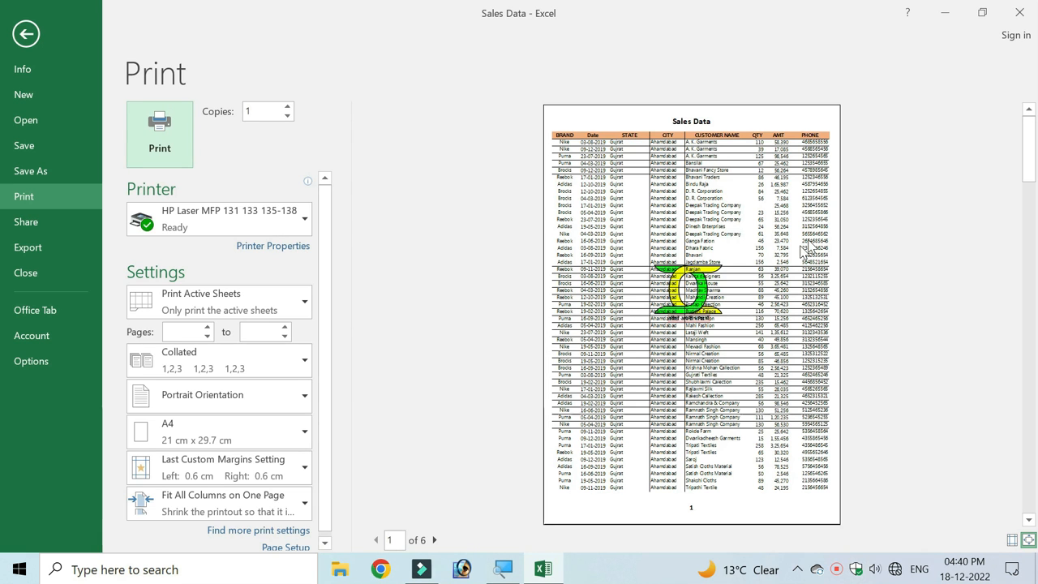
left_click(730, 307)
scroll(722, 375, "down", 3)
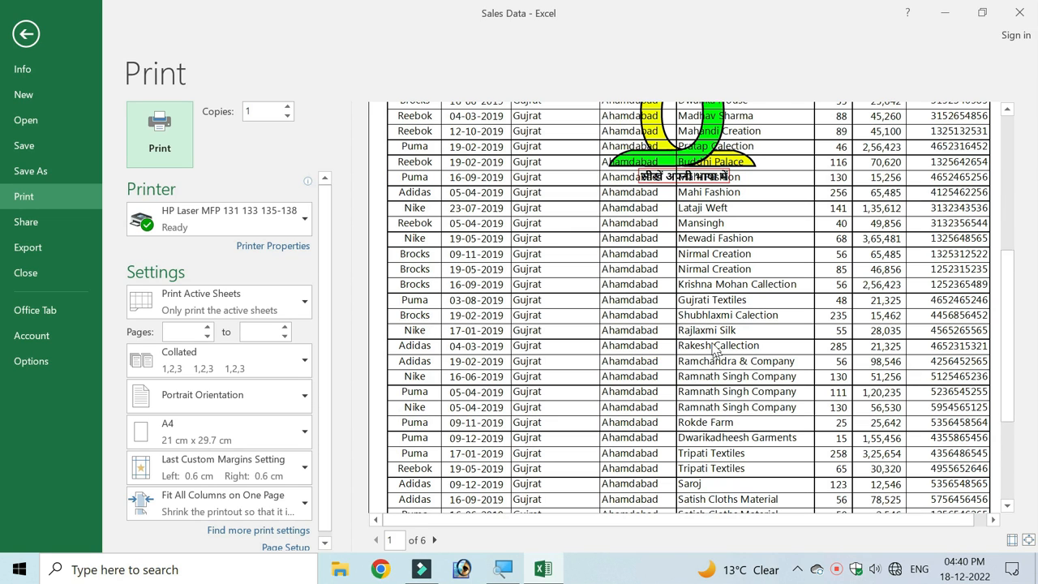
scroll(730, 313, "up", 2)
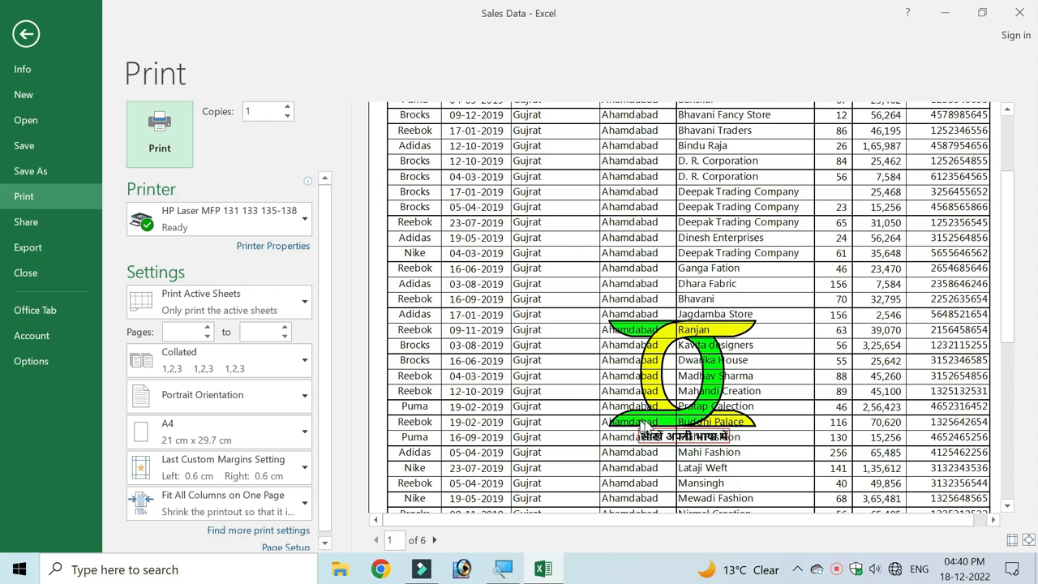
left_click(707, 366)
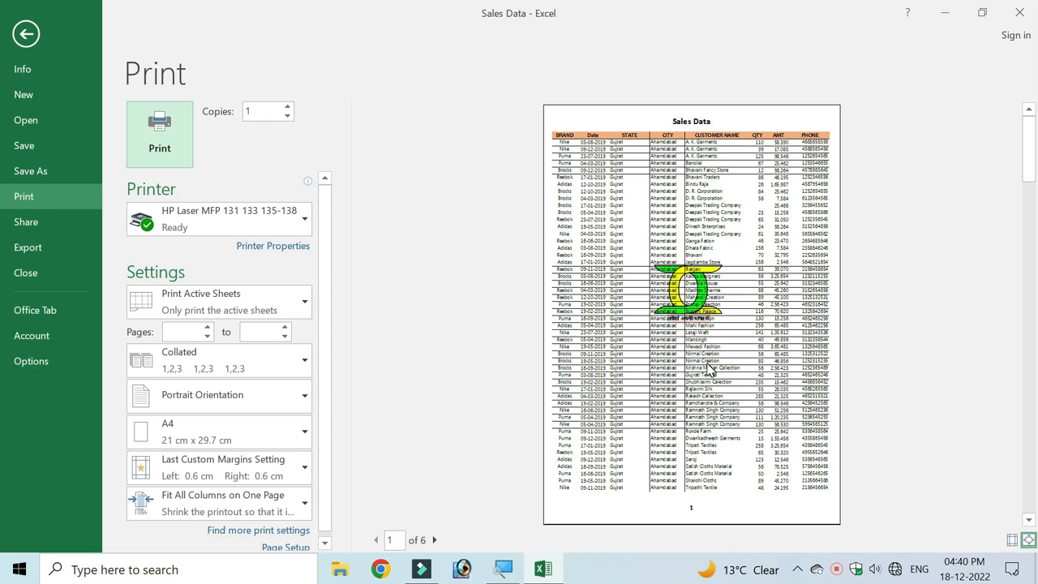
key("Escape")
scroll(394, 343, "up", 4)
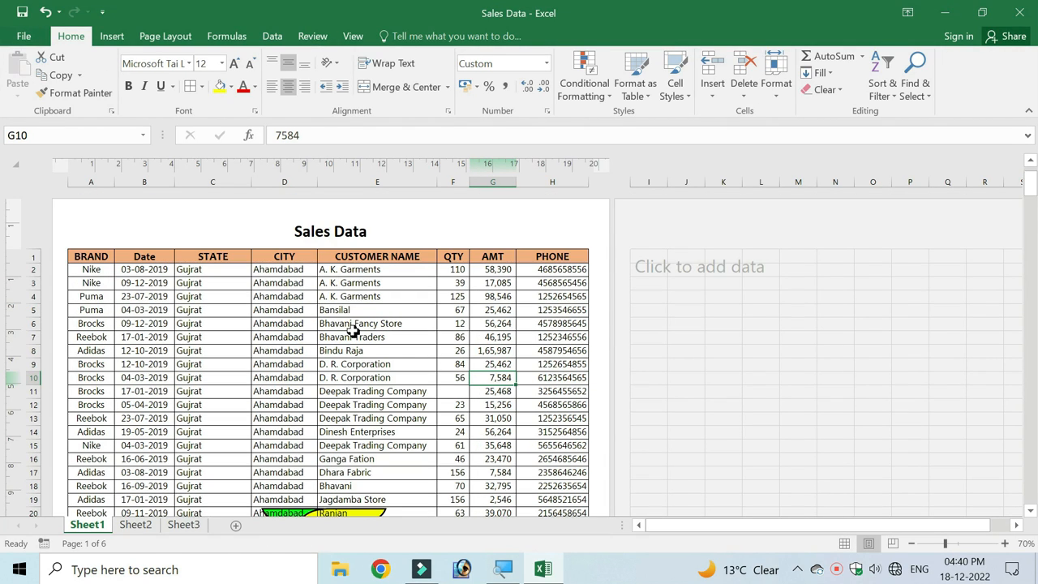
- Set the header logo picture's colour to Washout and leave the header
left_click(386, 234)
left_click(417, 36)
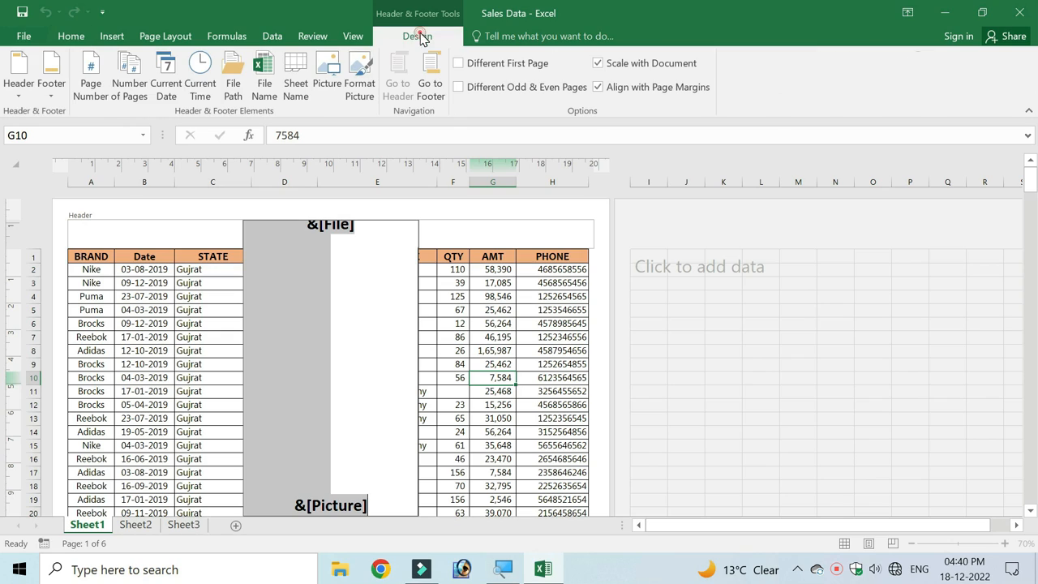
left_click(361, 85)
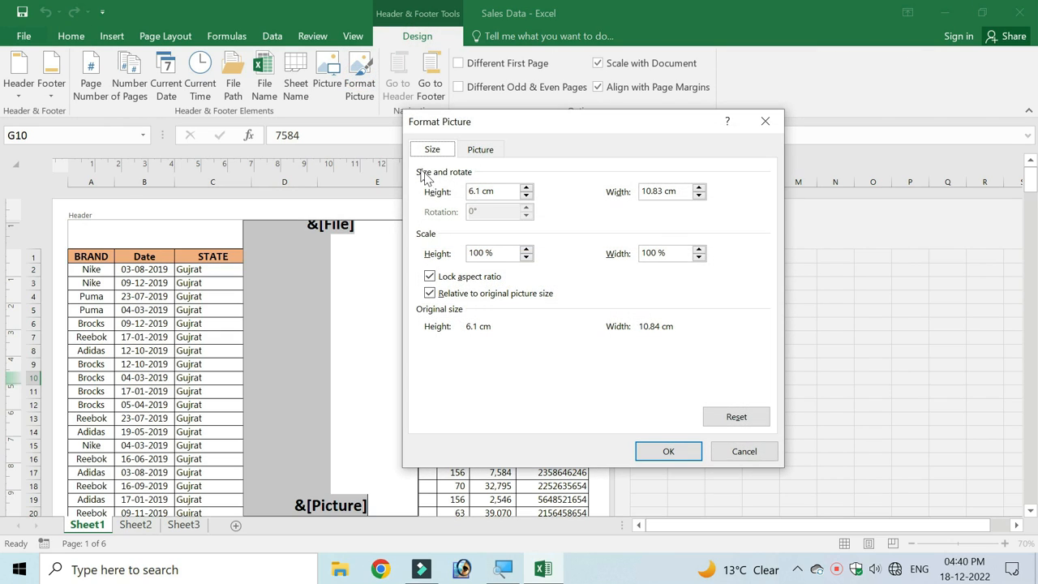
left_click(479, 151)
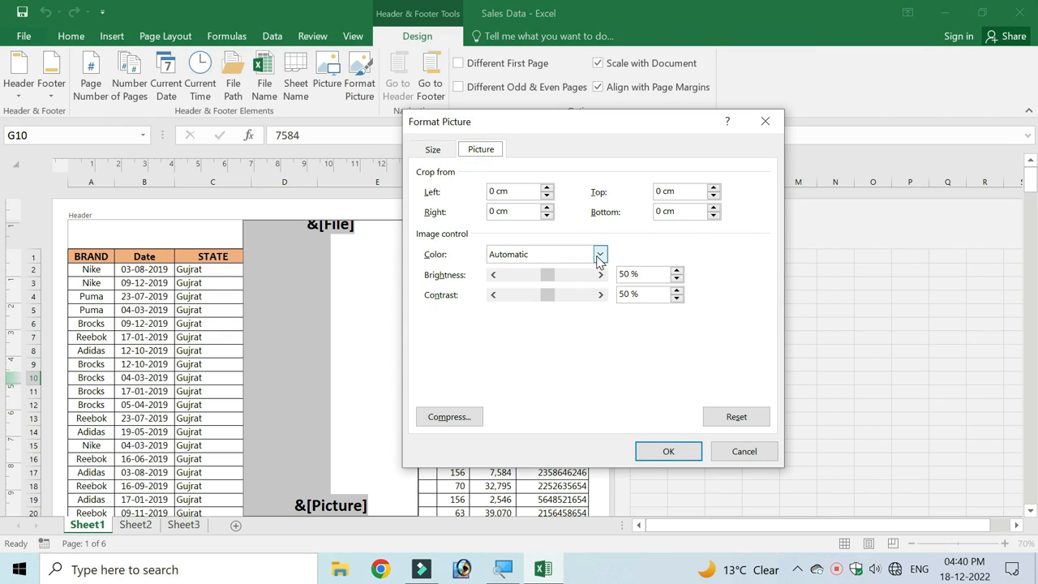
left_click_drag(544, 274, 530, 302)
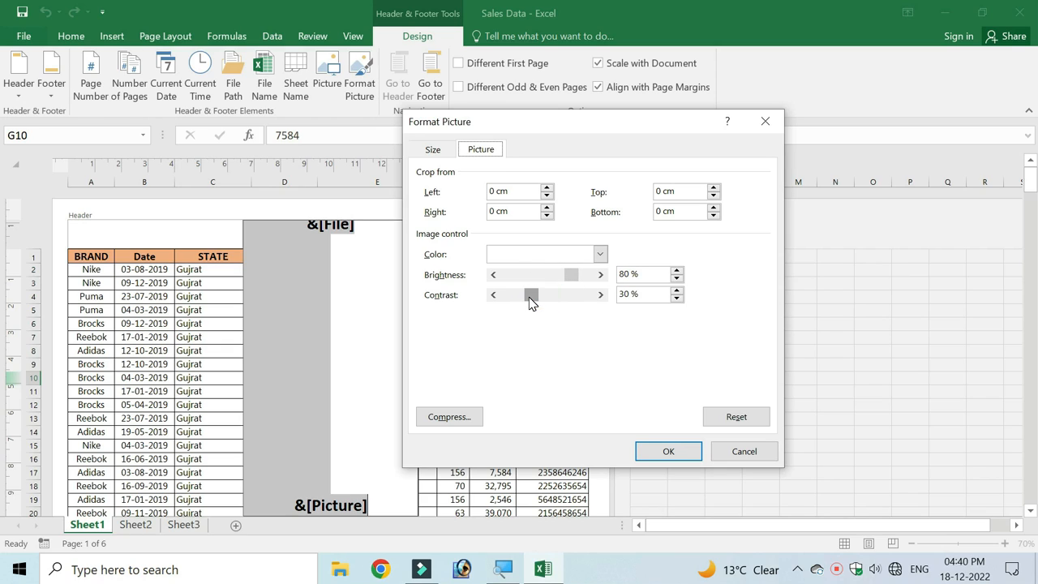
left_click(601, 254)
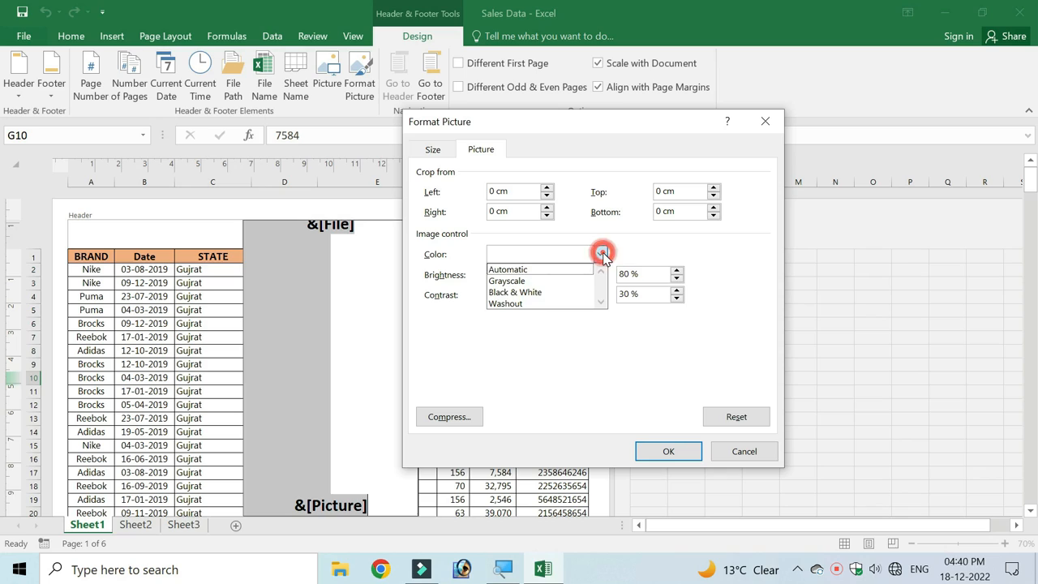
left_click(524, 305)
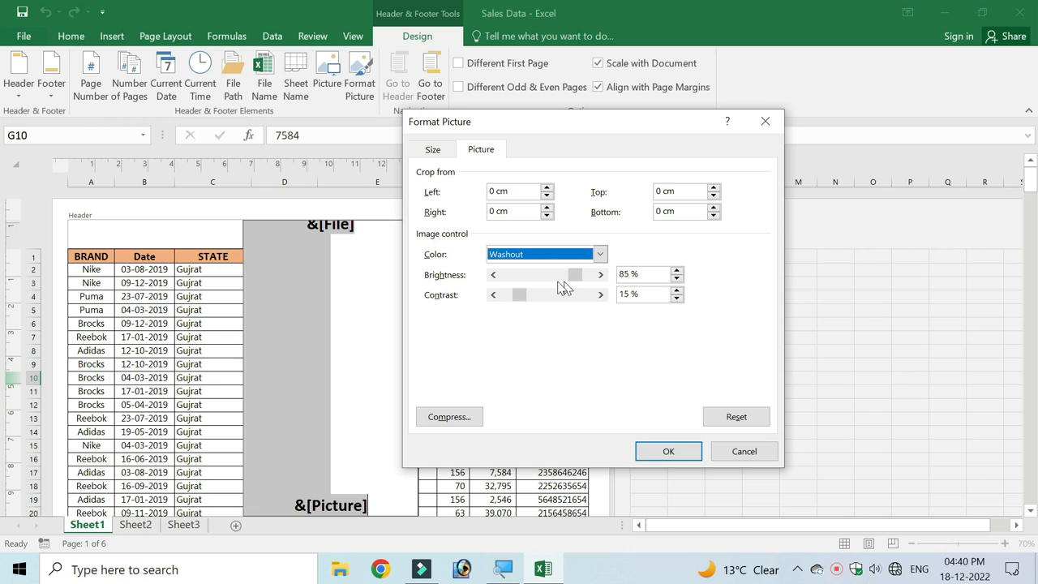
left_click(669, 452)
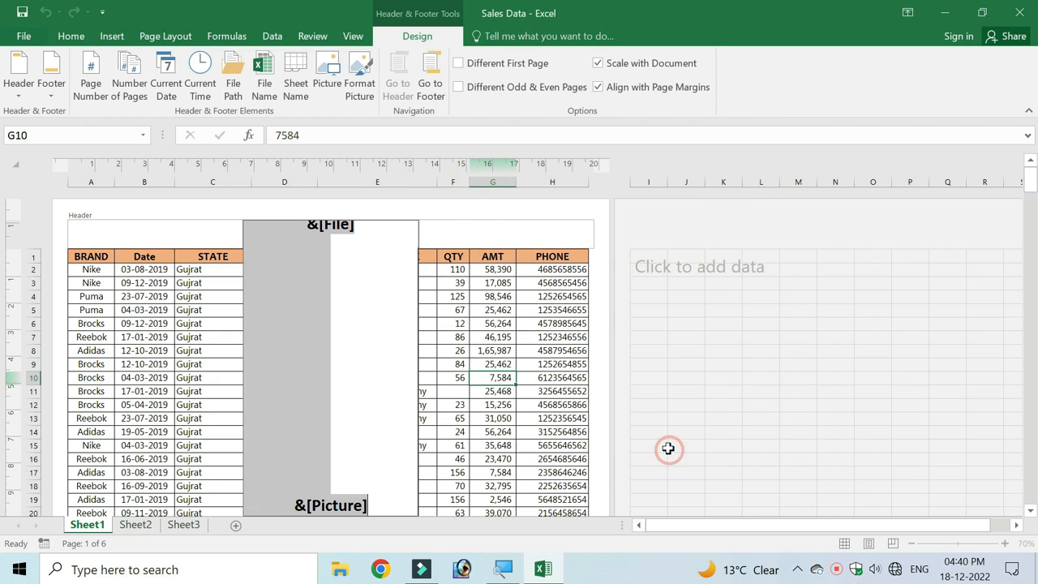
left_click(492, 340)
- Check the faded logo behind the data on the sheet and in the print preview, and return to the first rows
scroll(397, 350, "down", 3)
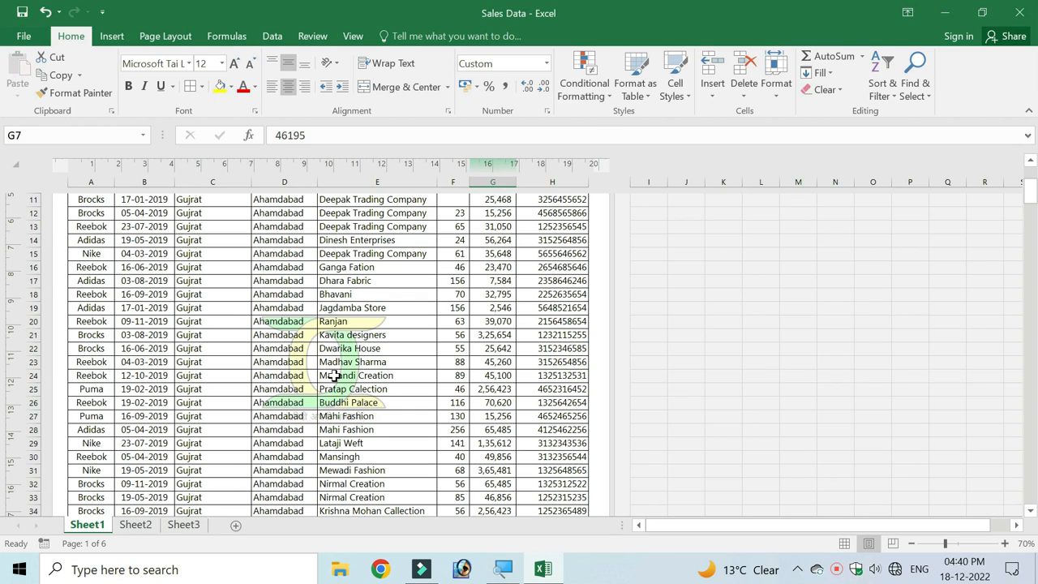
key("ctrl+p")
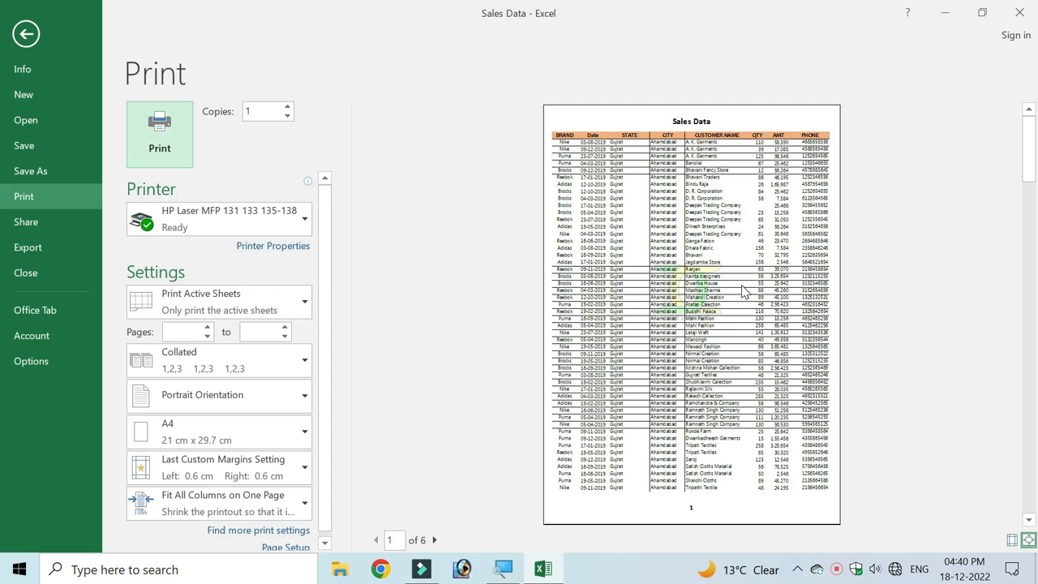
key("Escape")
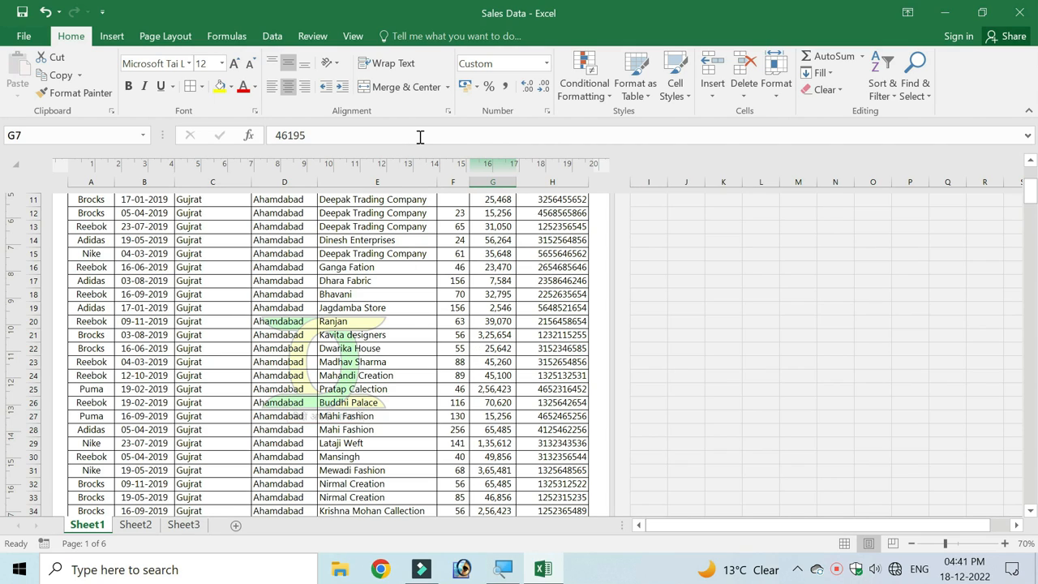
scroll(336, 347, "up", 4)
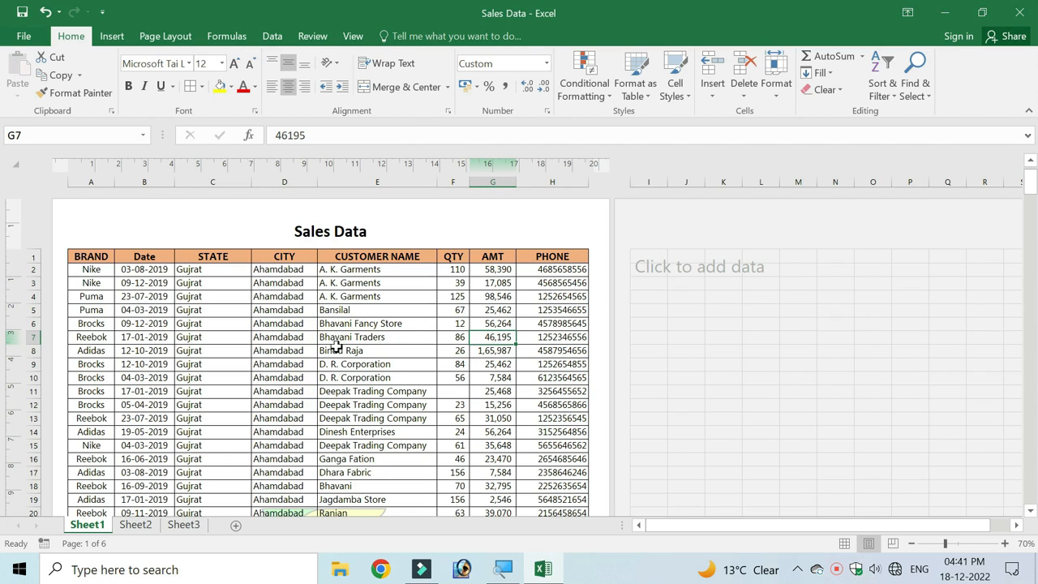
- Review the header logo's size and picture settings without changing them, leave the header and look at the logo on the sheet
left_click(386, 229)
left_click(418, 35)
left_click(354, 78)
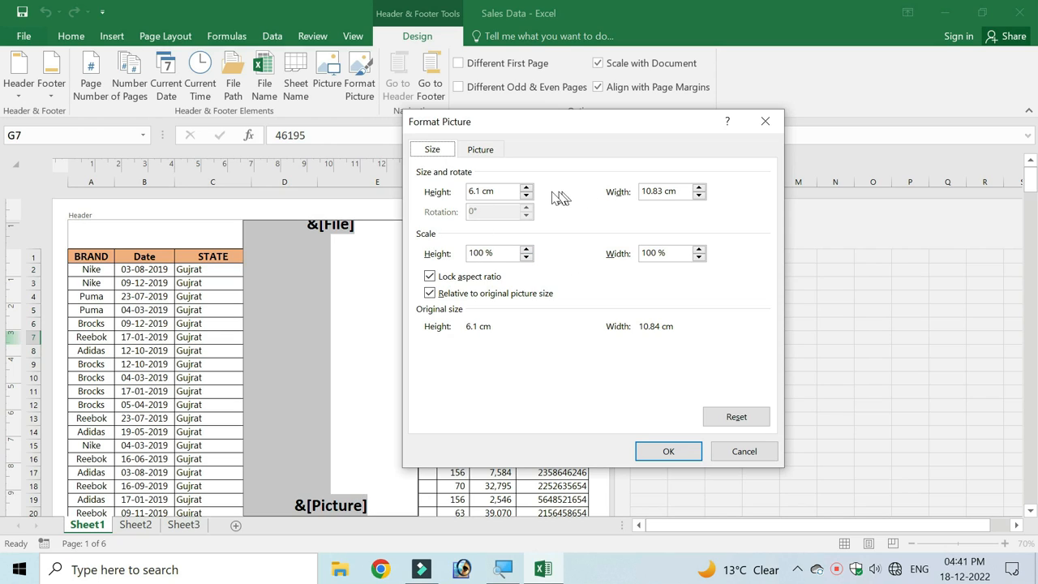
left_click(478, 149)
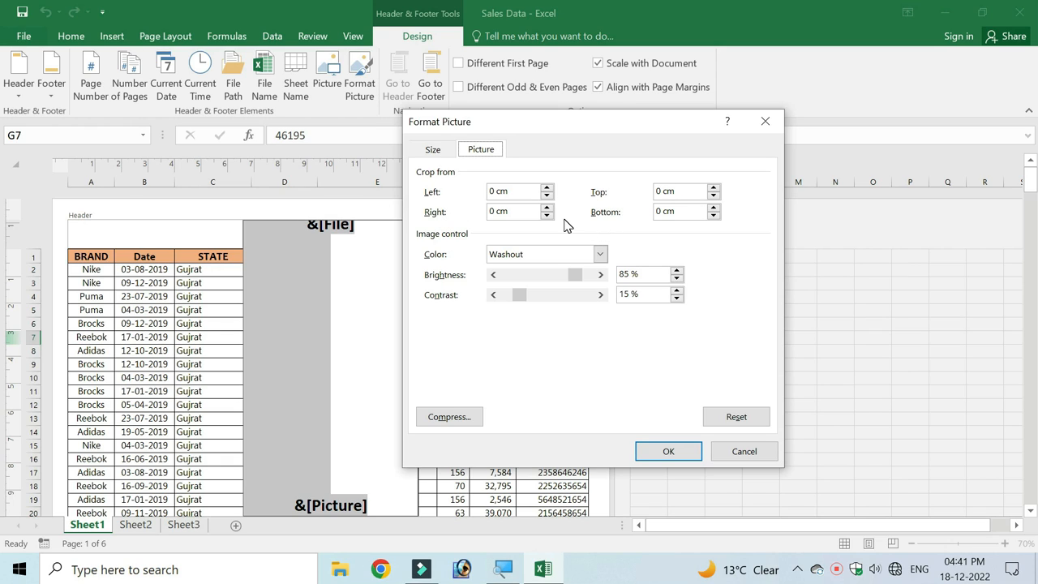
left_click(749, 453)
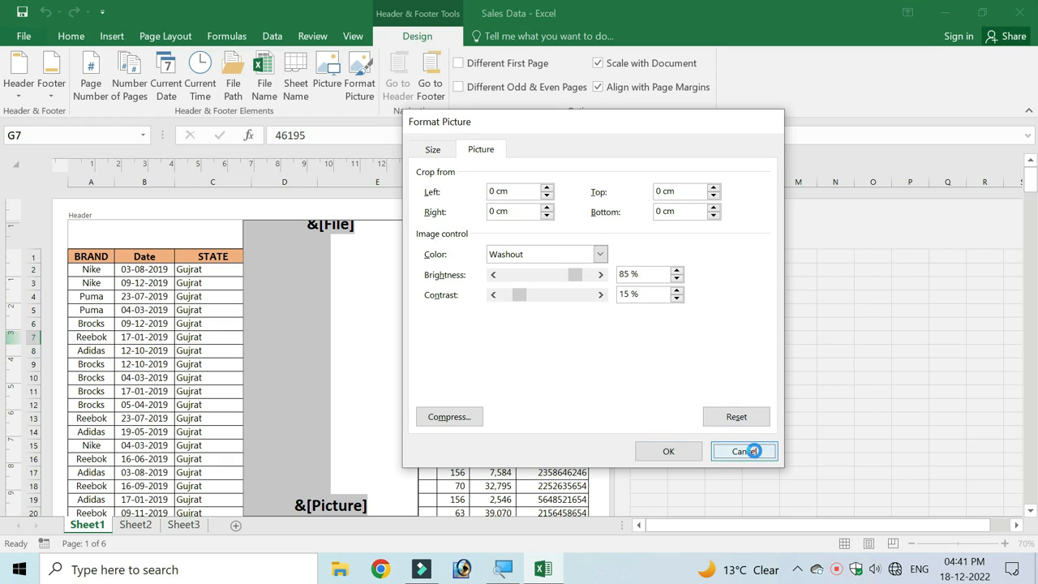
left_click(470, 364)
scroll(398, 394, "down", 5)
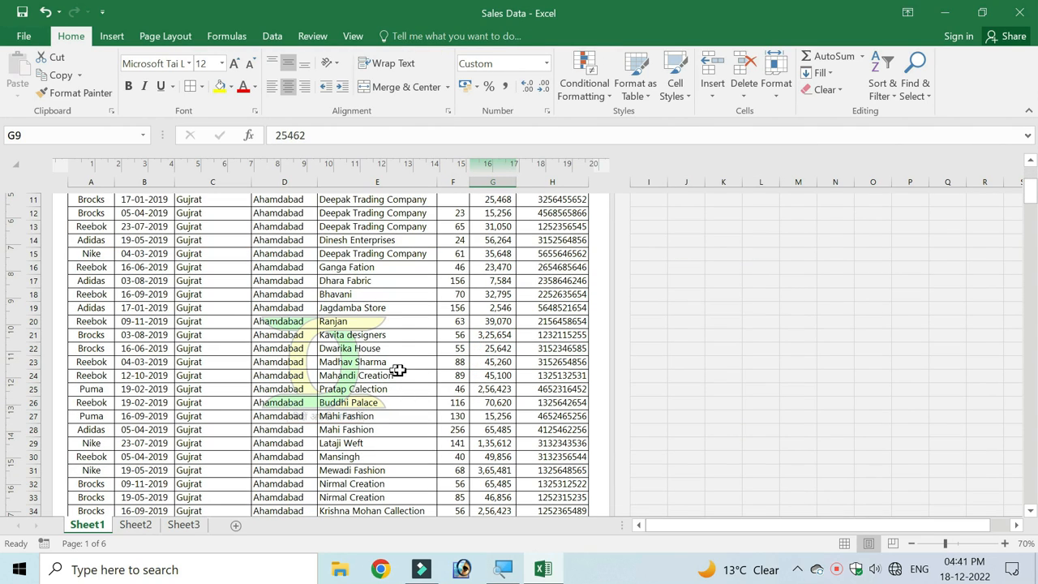
scroll(413, 367, "up", 4)
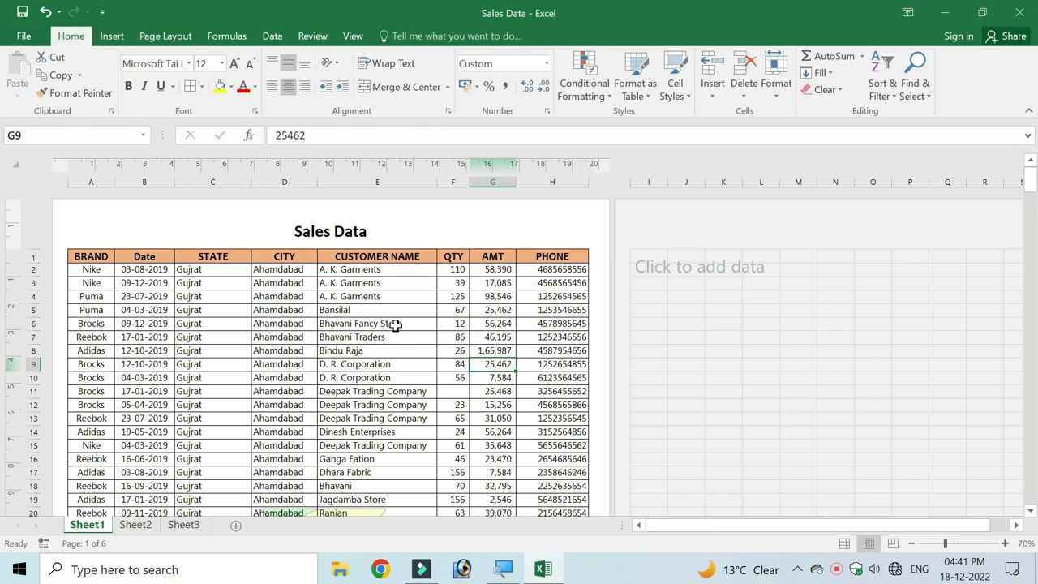
key("ctrl+p")
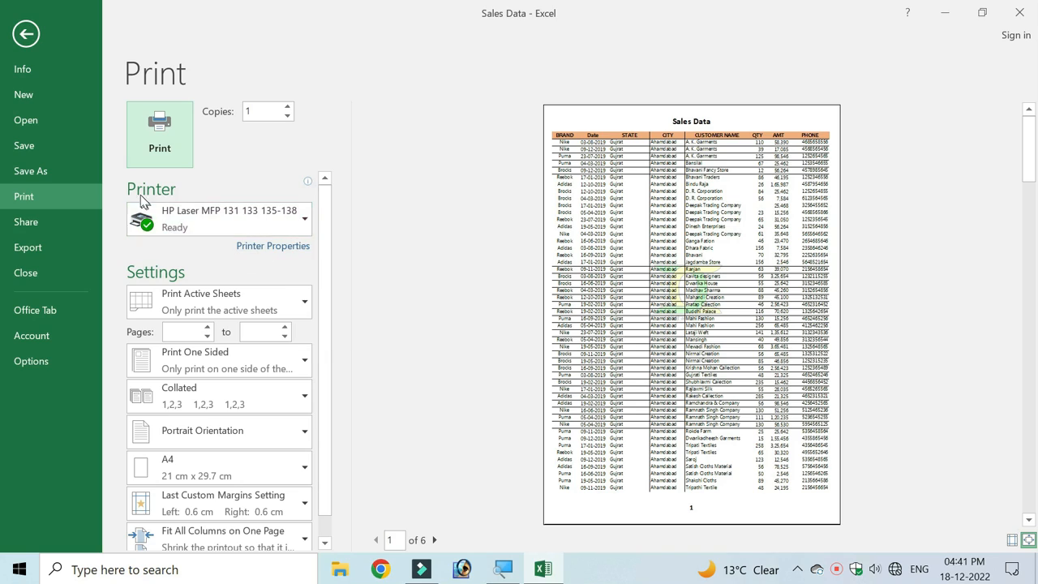
left_click(304, 222)
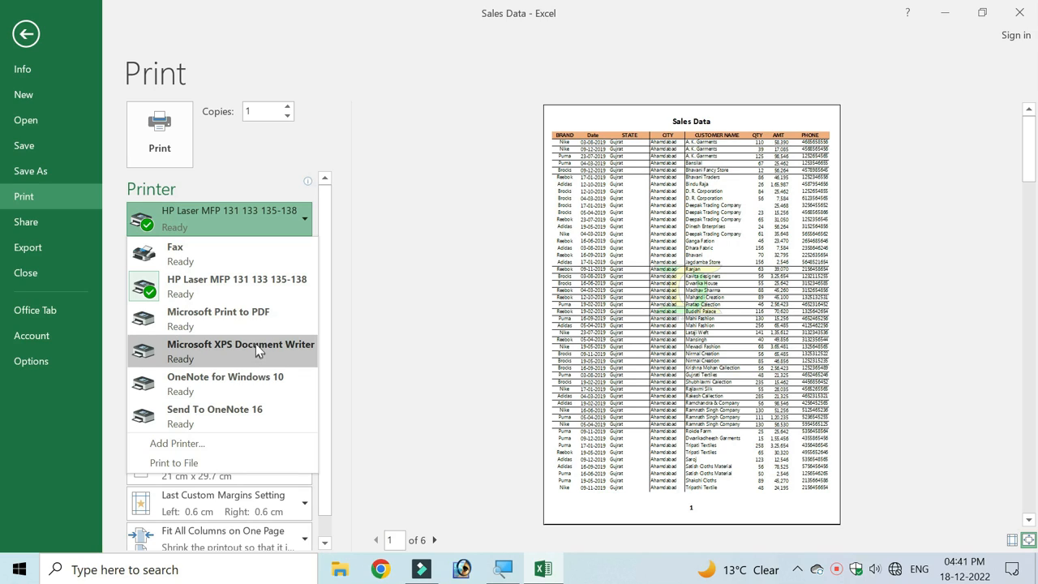
left_click(247, 284)
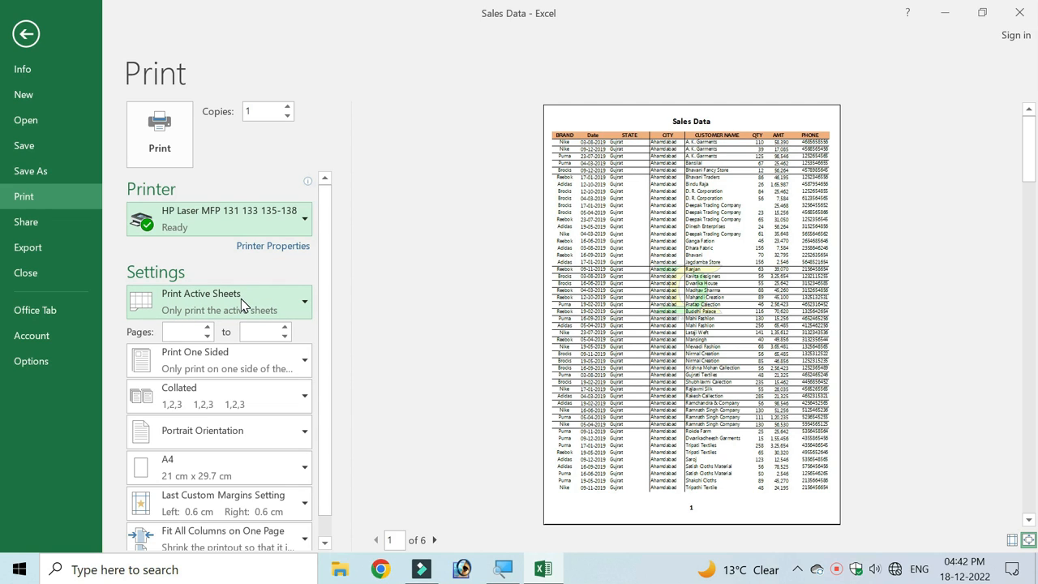
key("Escape")
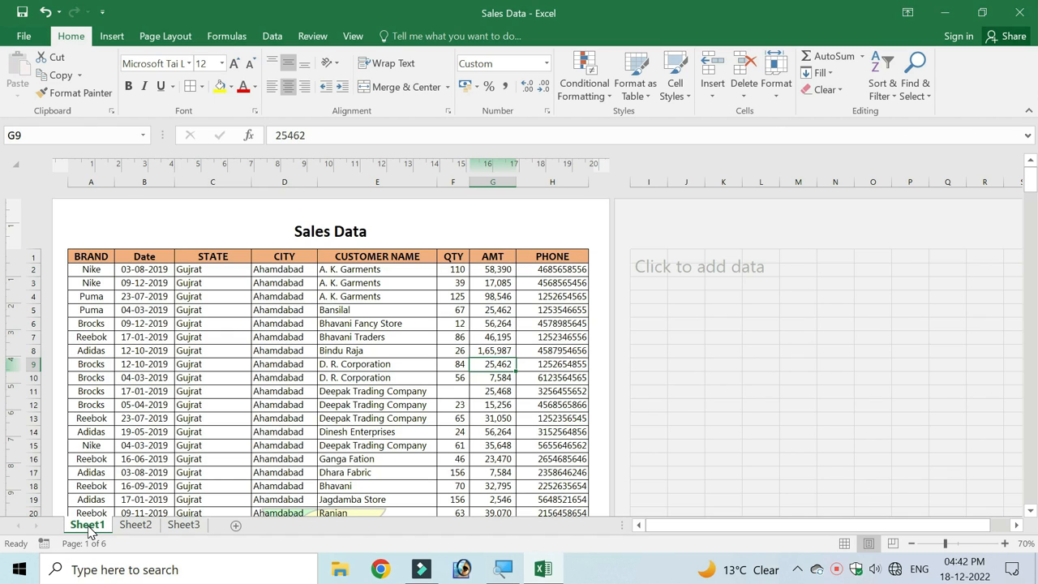
- Set the print scope to the entire workbook and return to the sheet
key("ctrl+p")
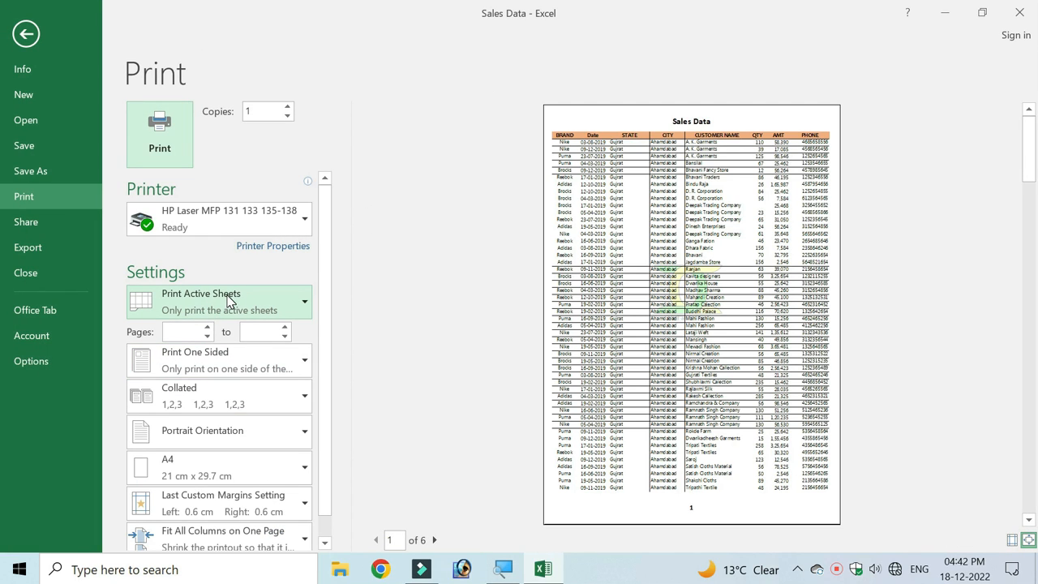
left_click(276, 310)
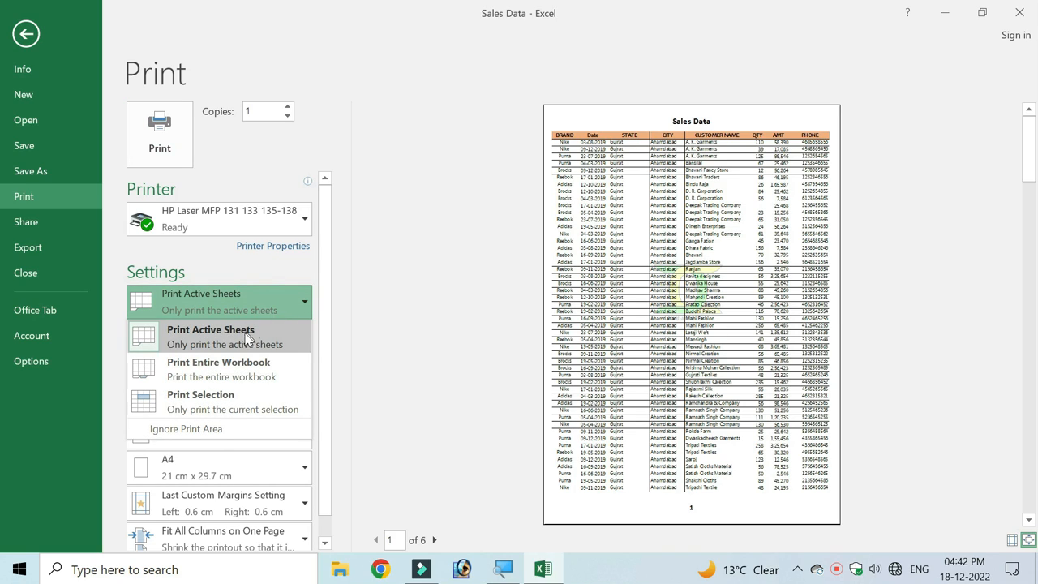
left_click(266, 378)
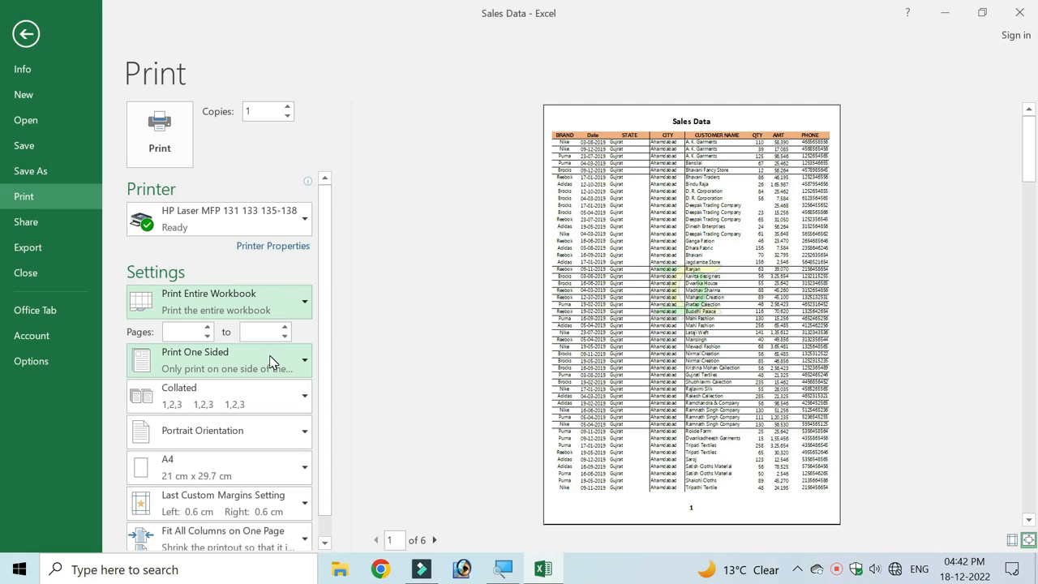
key("Escape")
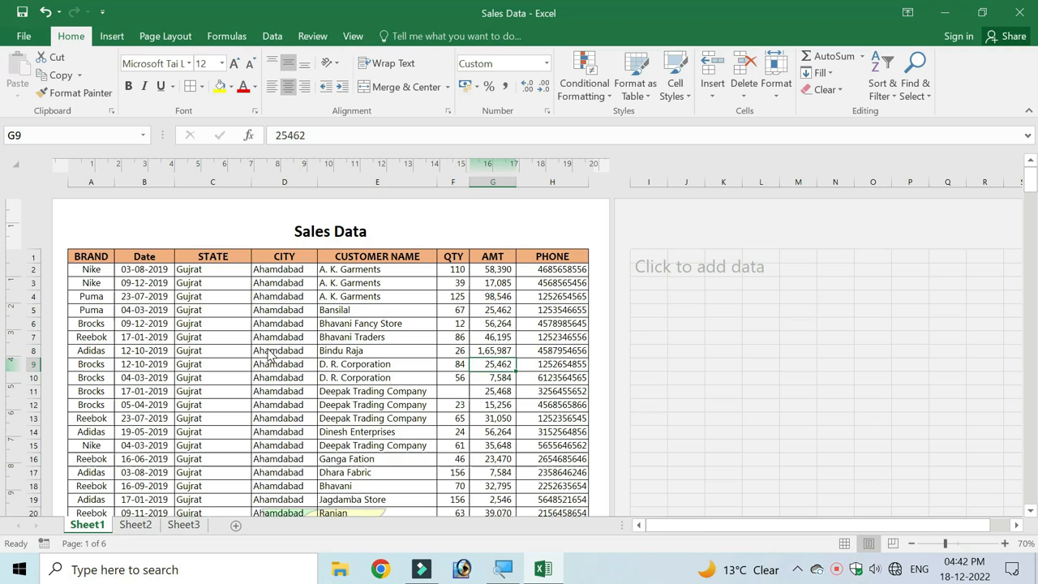
- Look at Sheet2 and Sheet3 and return to Sheet1
left_click(136, 526)
left_click(183, 525)
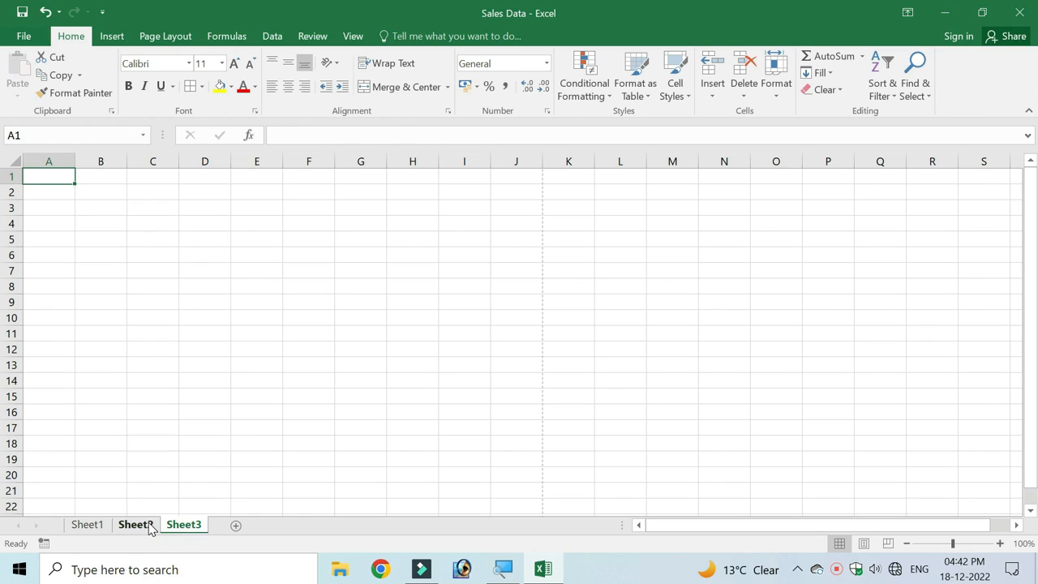
left_click(96, 526)
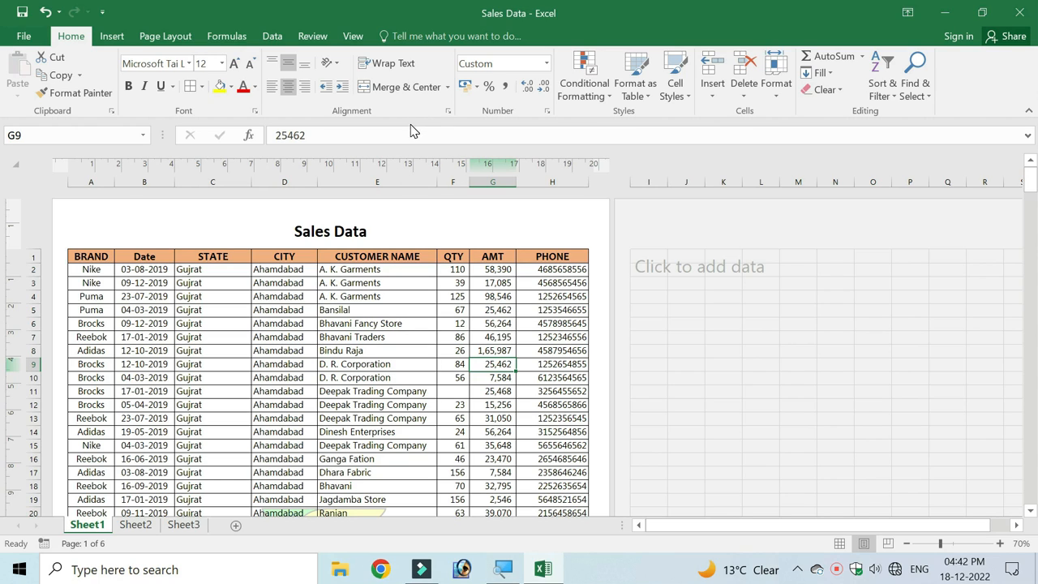
- Set the print scope to the current selection only and enlarge the print preview
key("ctrl+p")
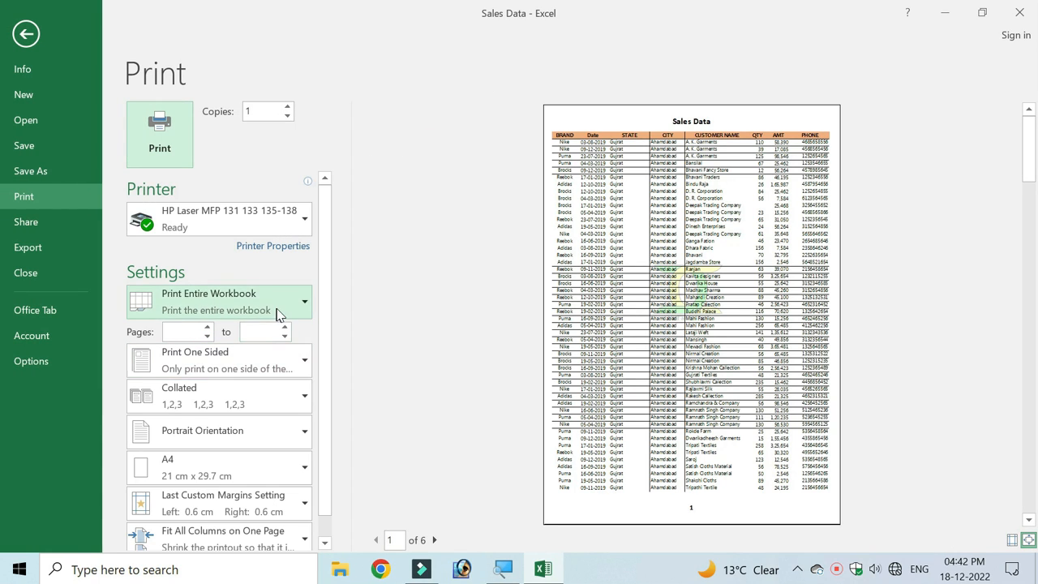
left_click(278, 310)
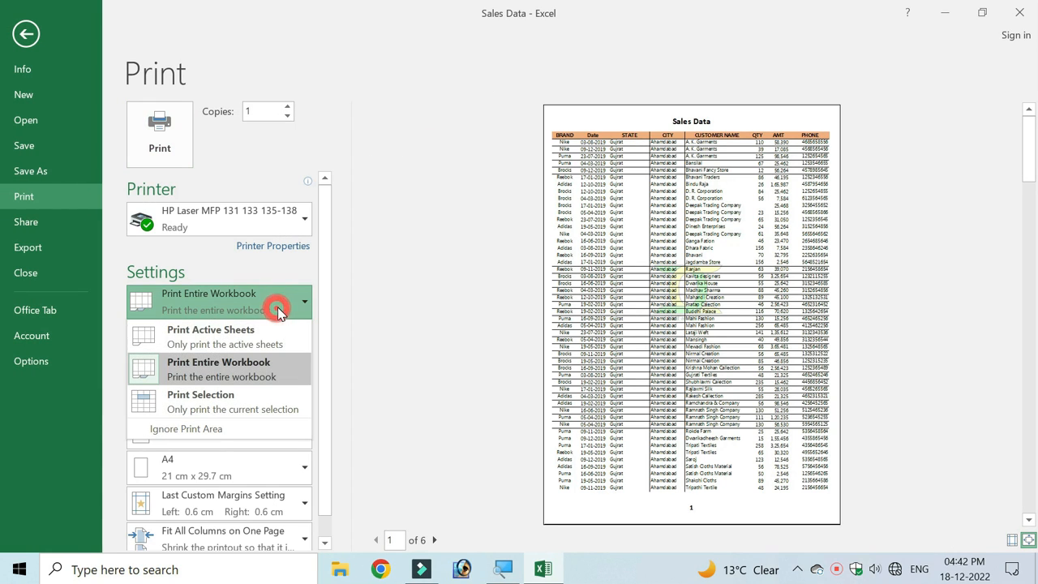
left_click(218, 397)
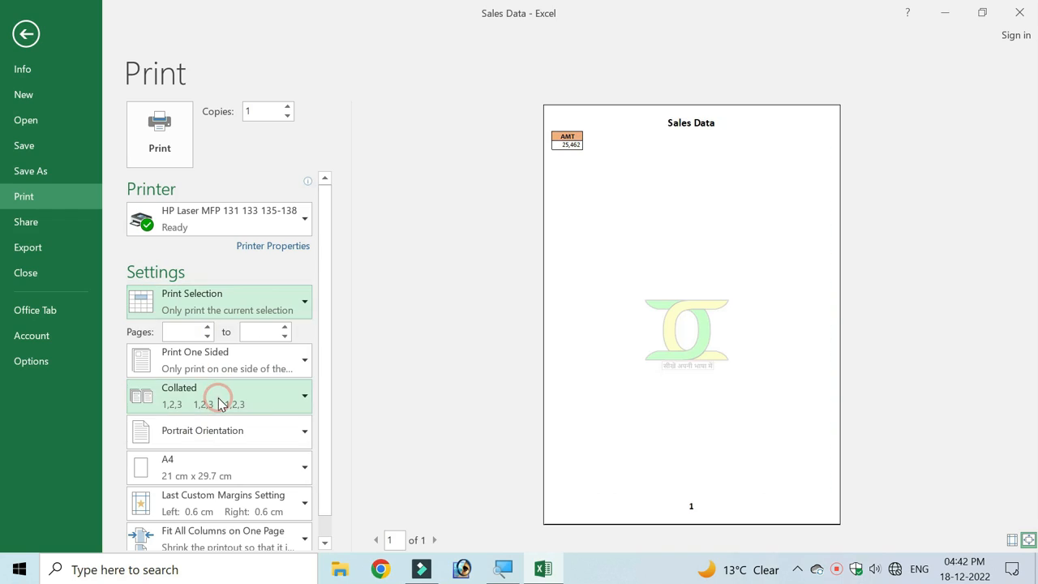
left_click(583, 149)
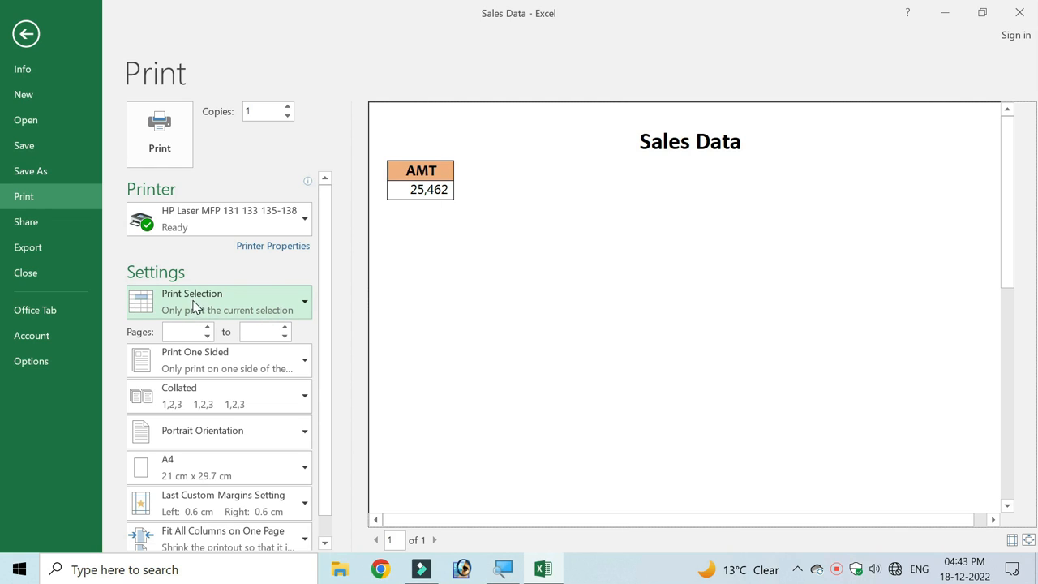
- Select the range A1:G11 on the sheet and preview how that selection prints
left_click(26, 33)
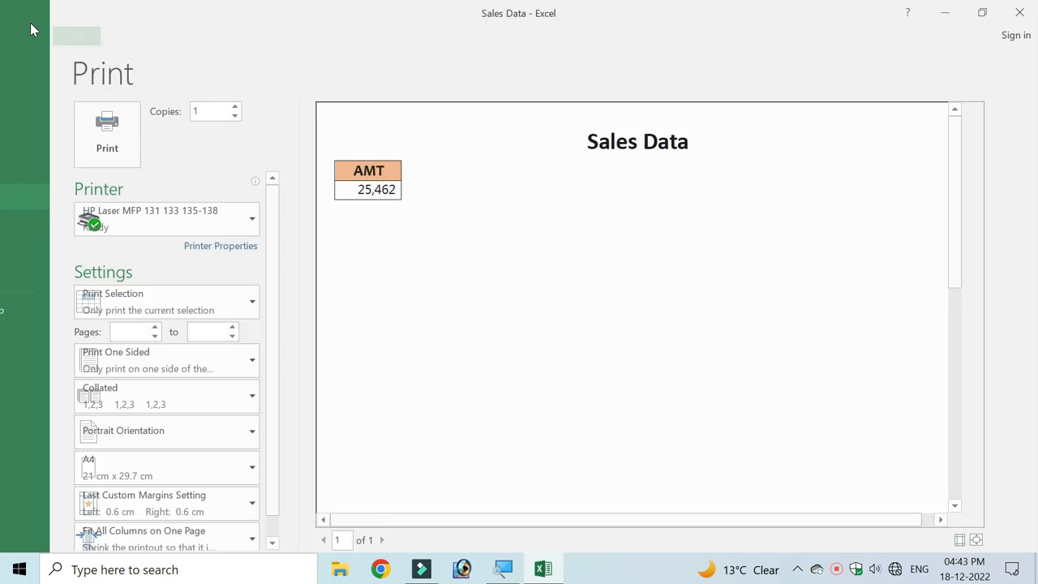
left_click_drag(98, 256, 501, 390)
key("ctrl+p")
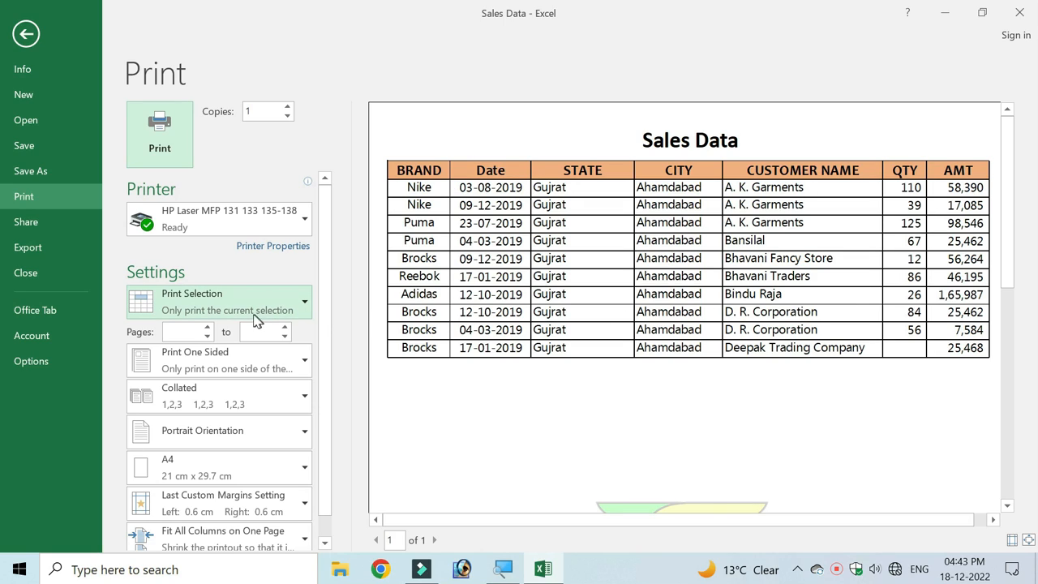
- Set the print scope to the active sheets only
left_click(285, 304)
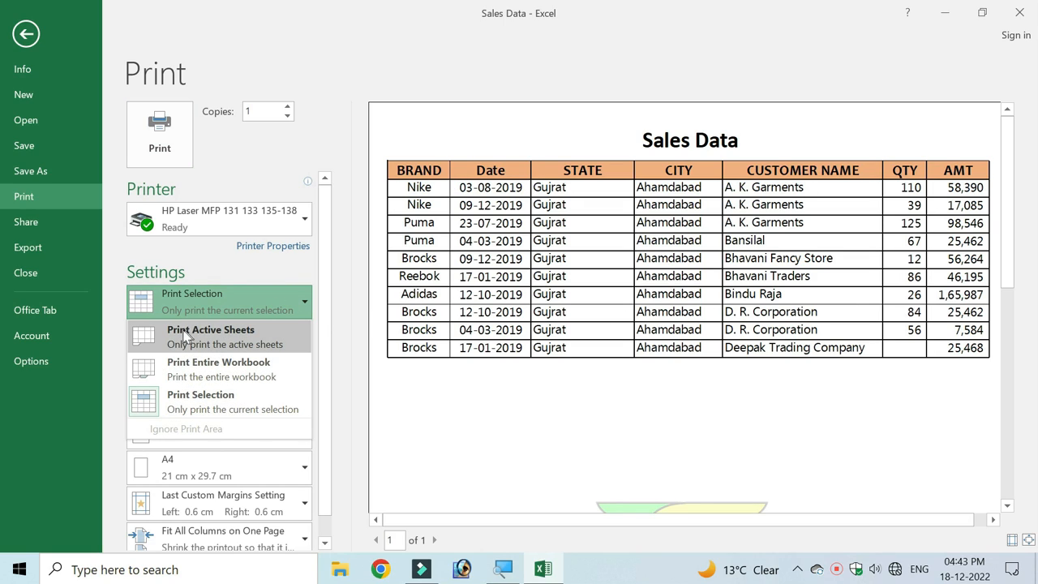
left_click(234, 335)
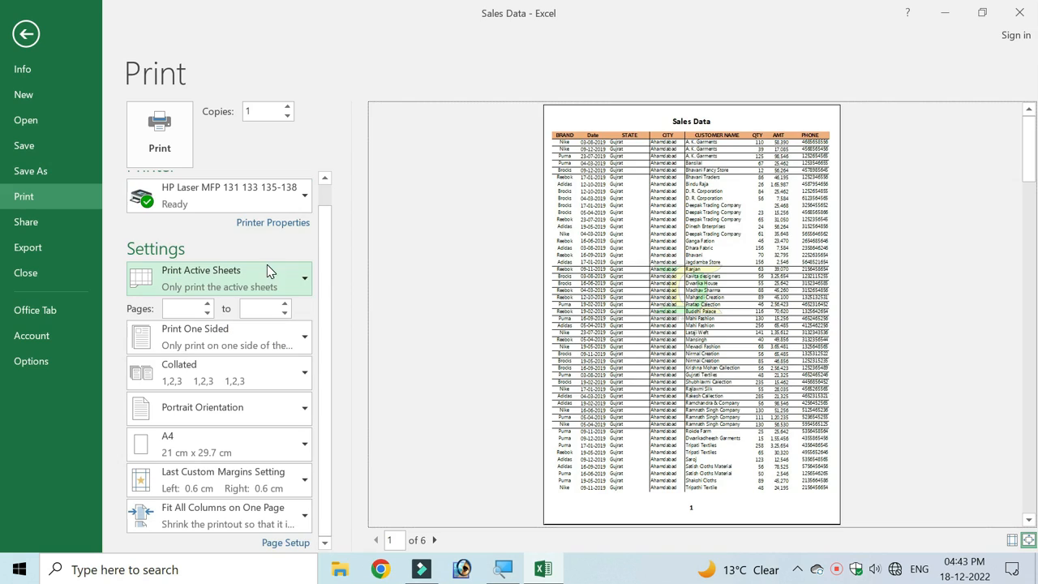
- Try the page ranges 1 to 5, 1 to 1 and 1 to 2, and clear both page limits
left_click(181, 309)
type("1")
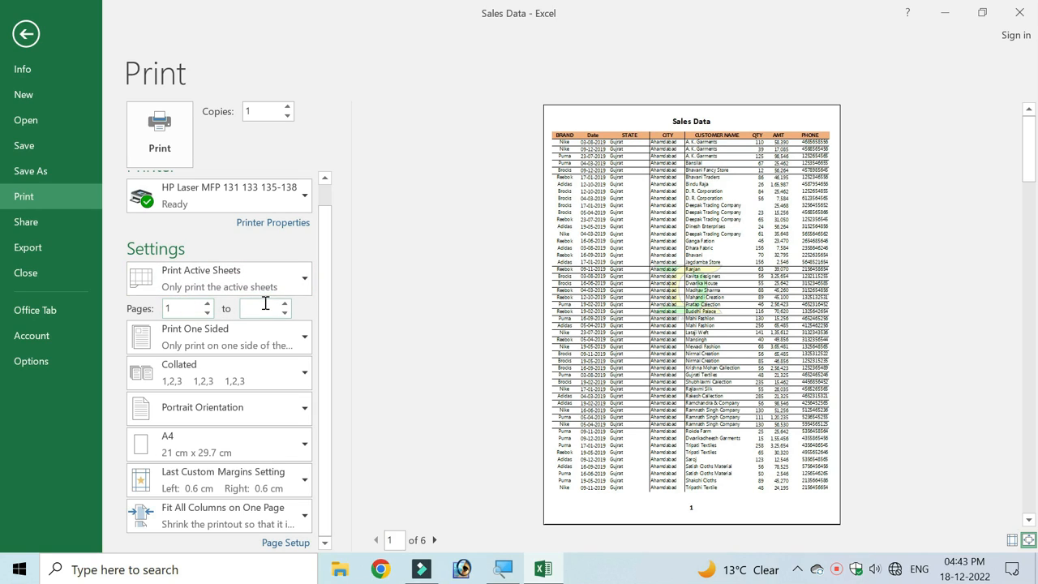
left_click(265, 306)
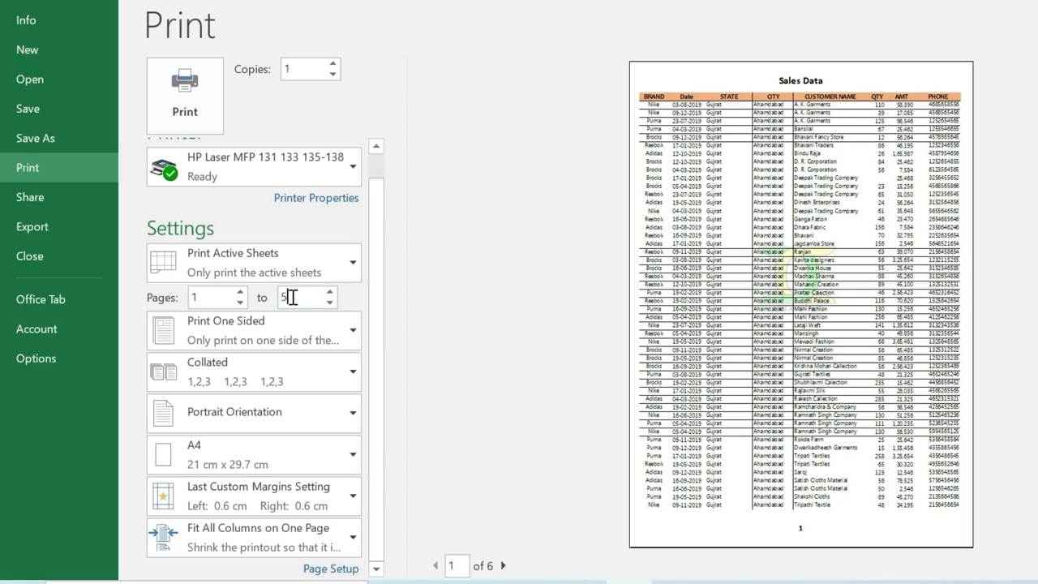
double_click(291, 298)
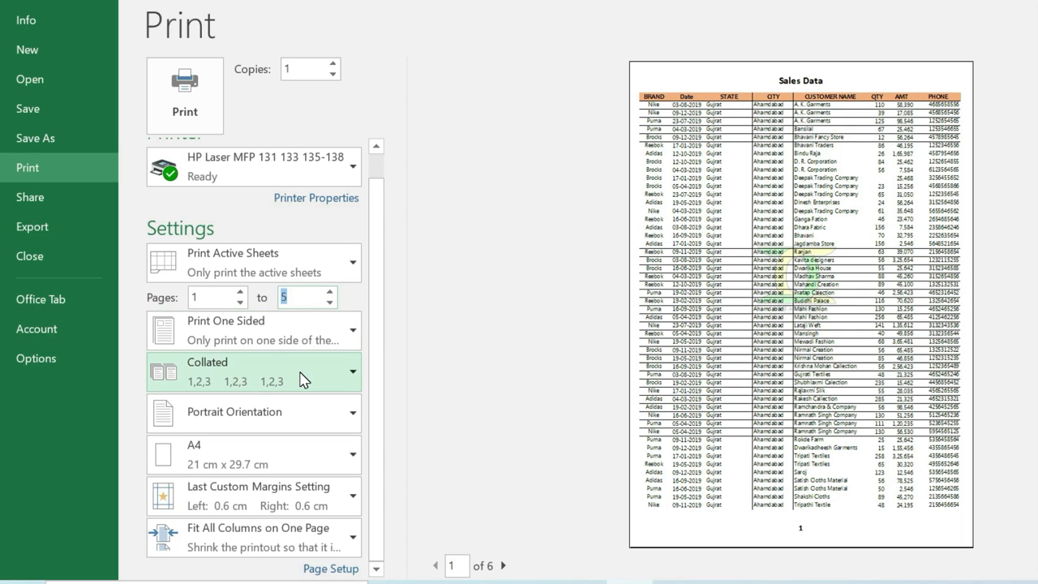
type("1")
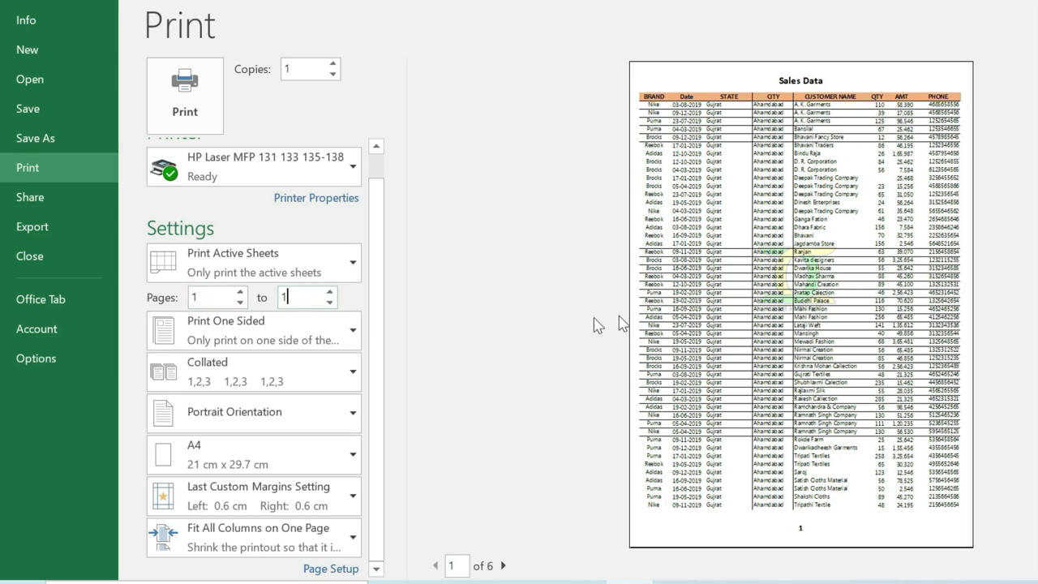
double_click(290, 299)
type("2")
key("BackSpace")
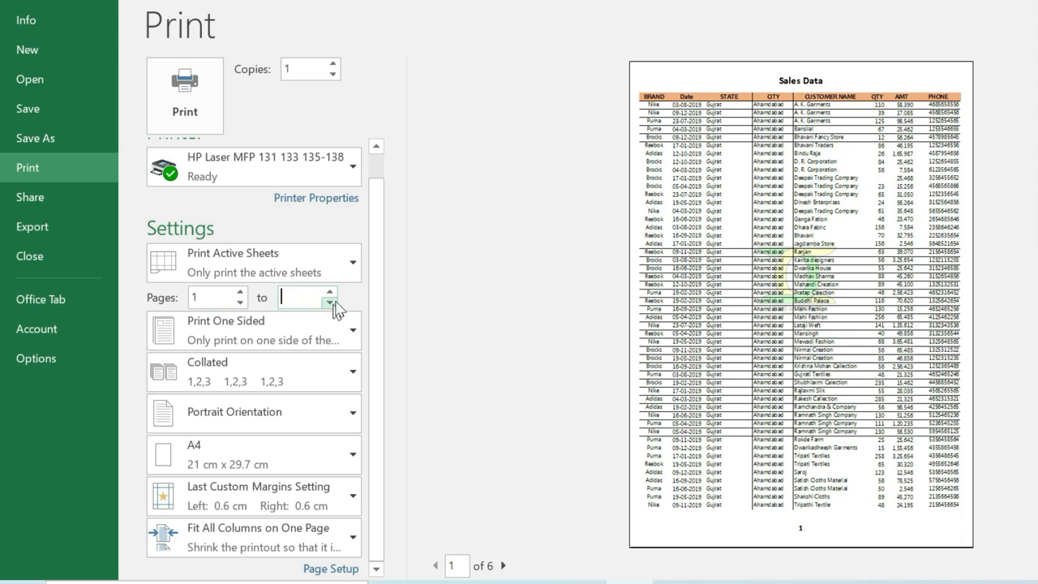
left_click(206, 297)
key("BackSpace")
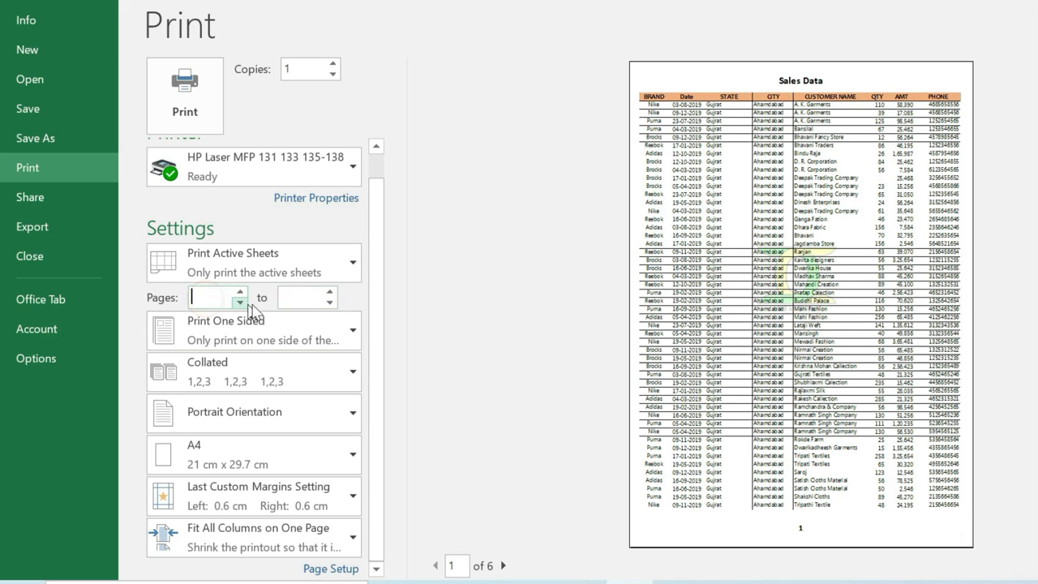
- Look at the one-sided and two-sided printing options and set the number of copies to 3
left_click(329, 331)
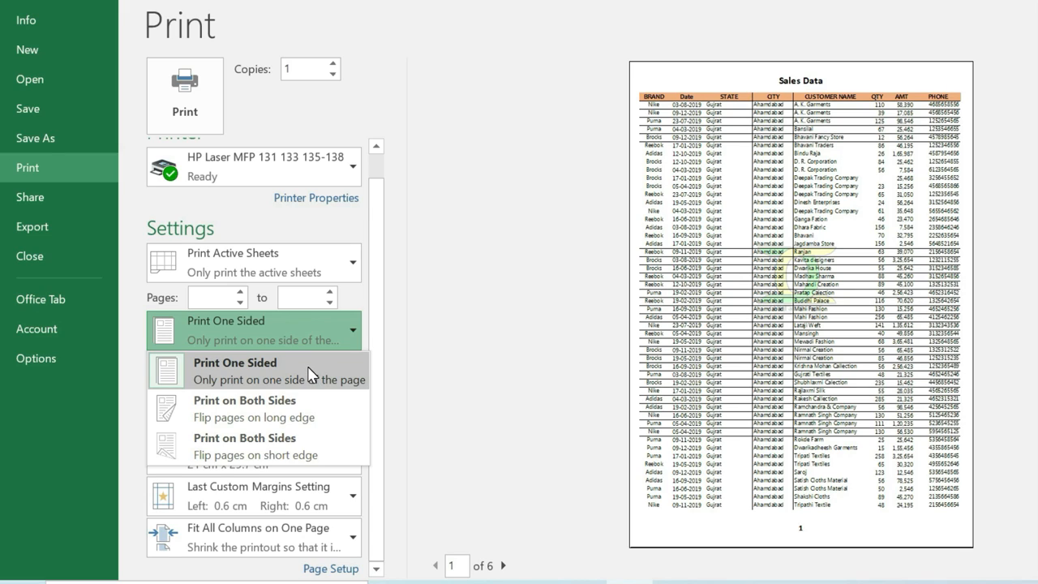
left_click(354, 295)
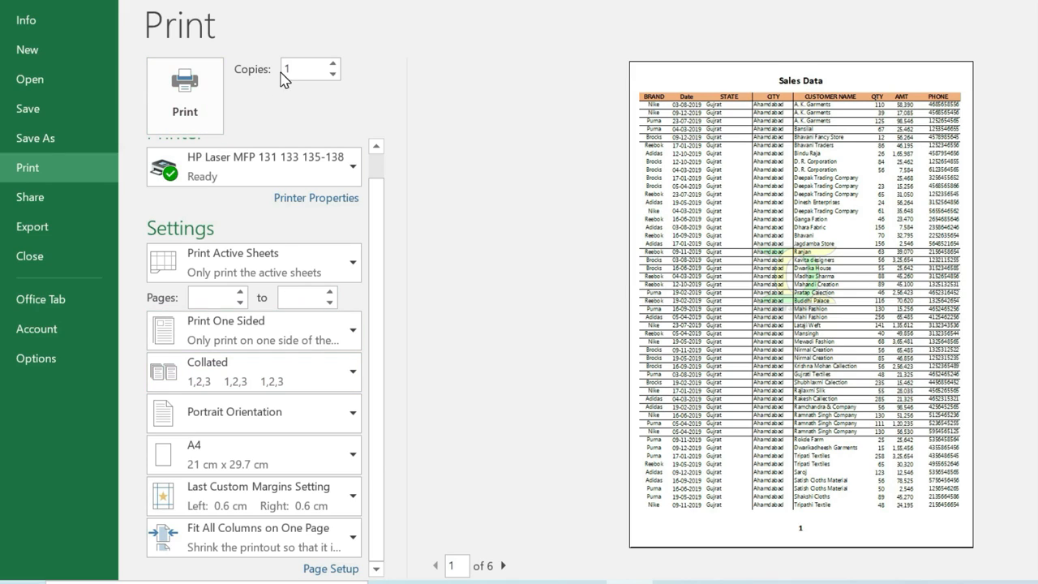
left_click(333, 65)
left_click(332, 64)
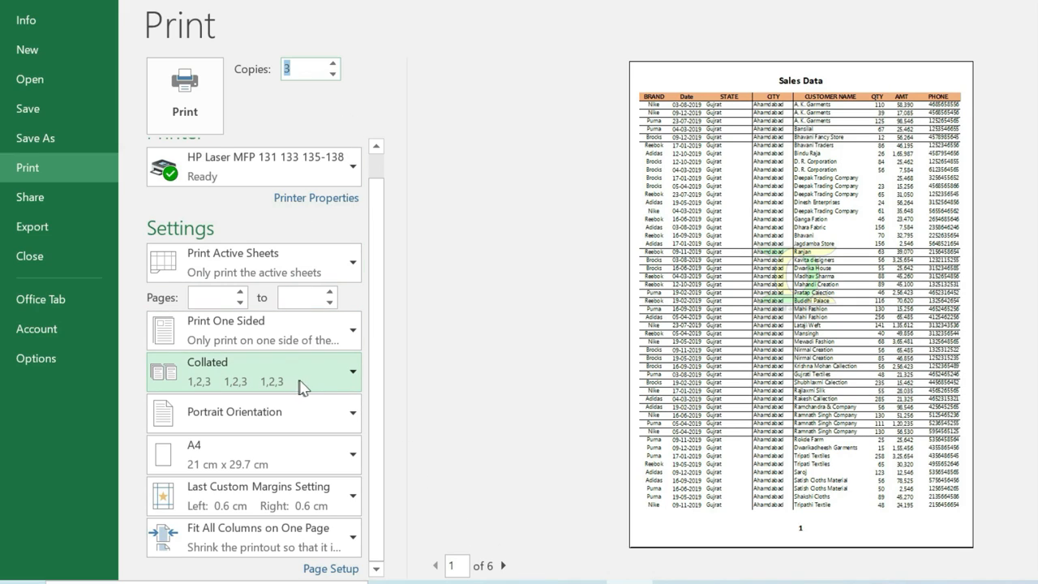
- Switch the page collation to Uncollated and back to Collated
left_click(339, 375)
left_click(255, 452)
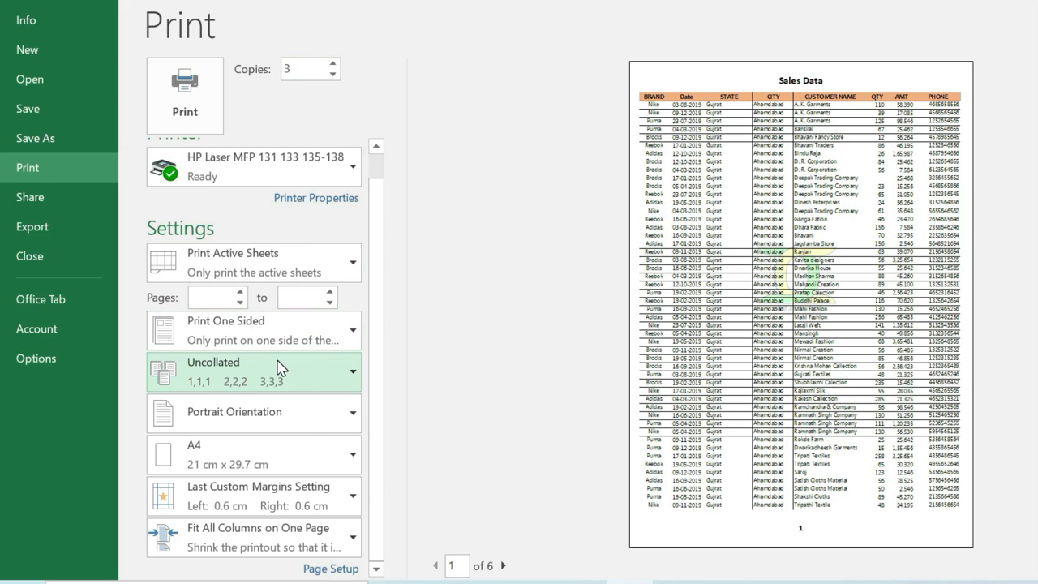
left_click(319, 373)
left_click(250, 414)
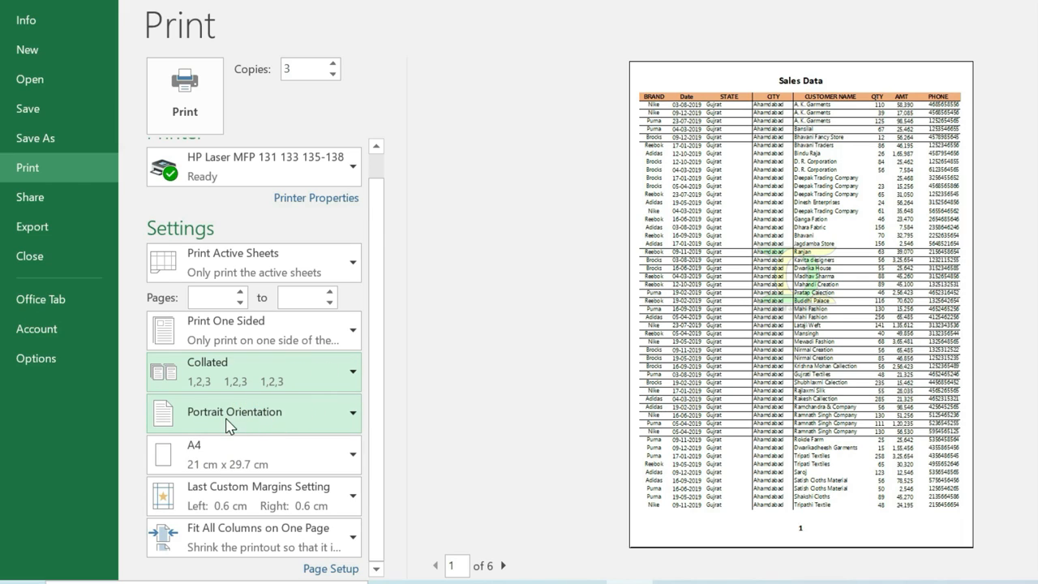
- Preview the printout in landscape orientation and return it to portrait
left_click(332, 414)
left_click(249, 490)
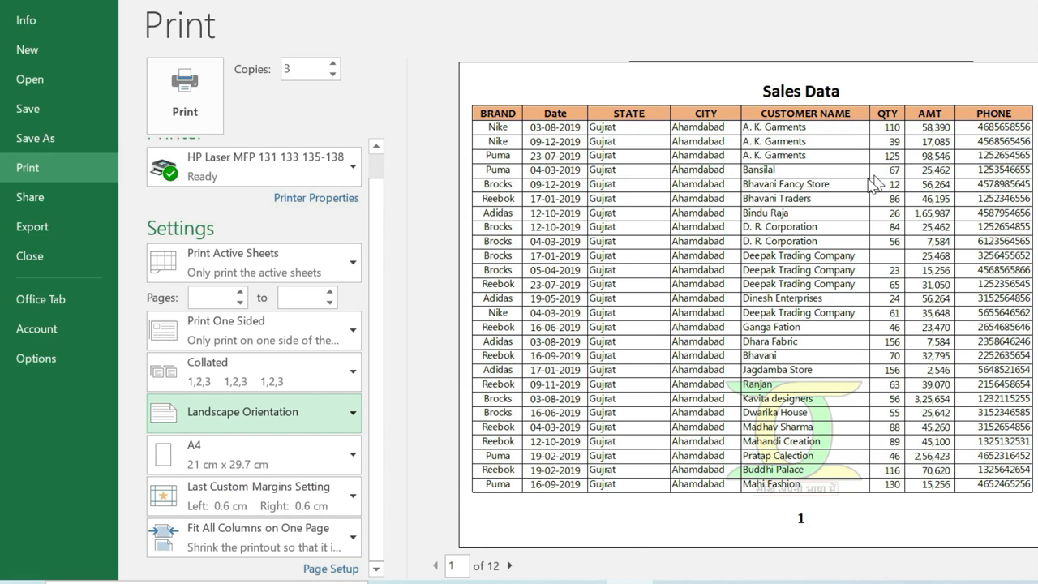
left_click(328, 417)
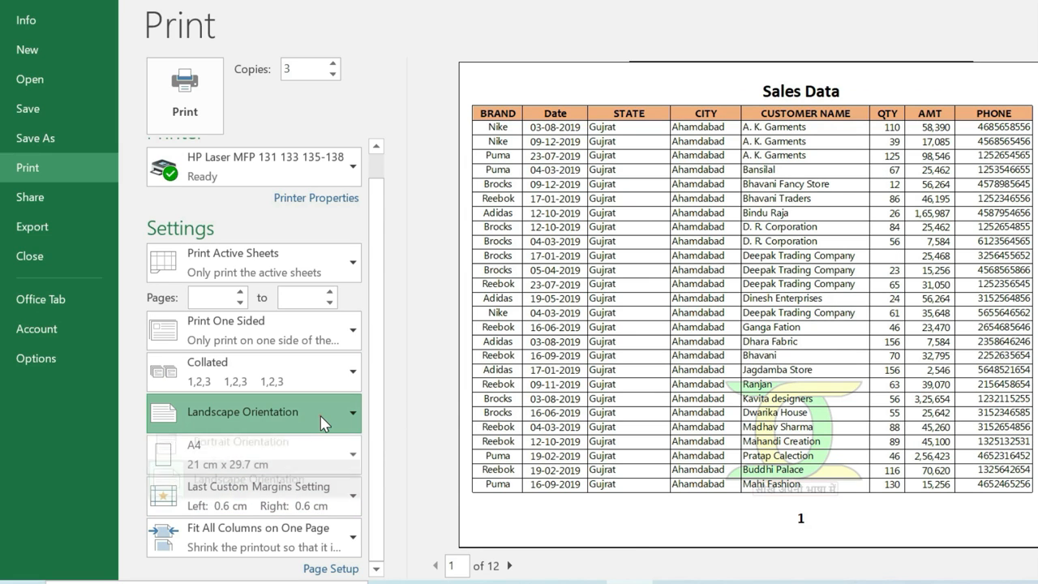
left_click(275, 452)
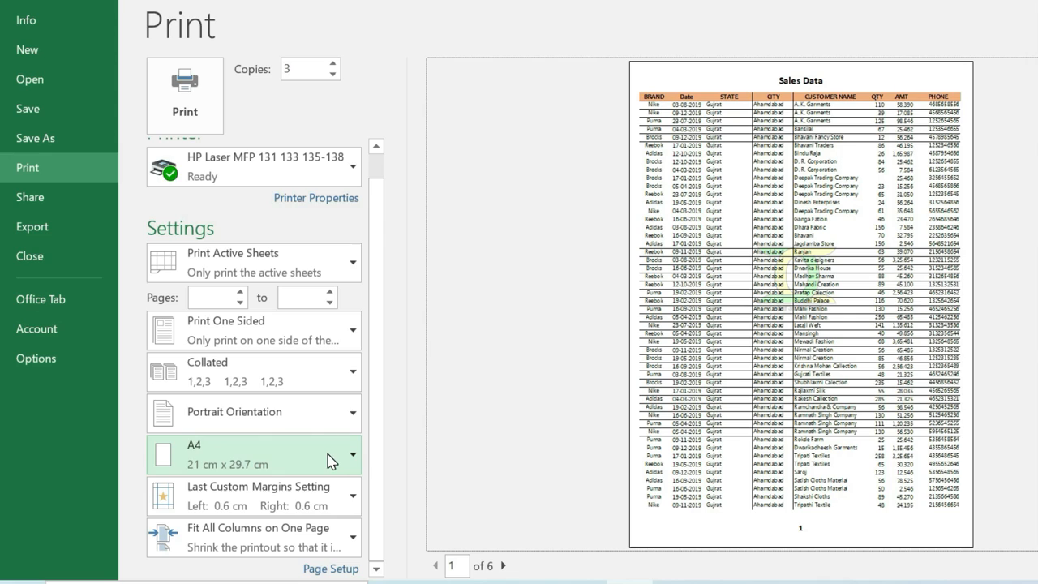
- Look through the paper size choices and the custom margin settings for the printout
left_click(329, 456)
left_click(233, 55)
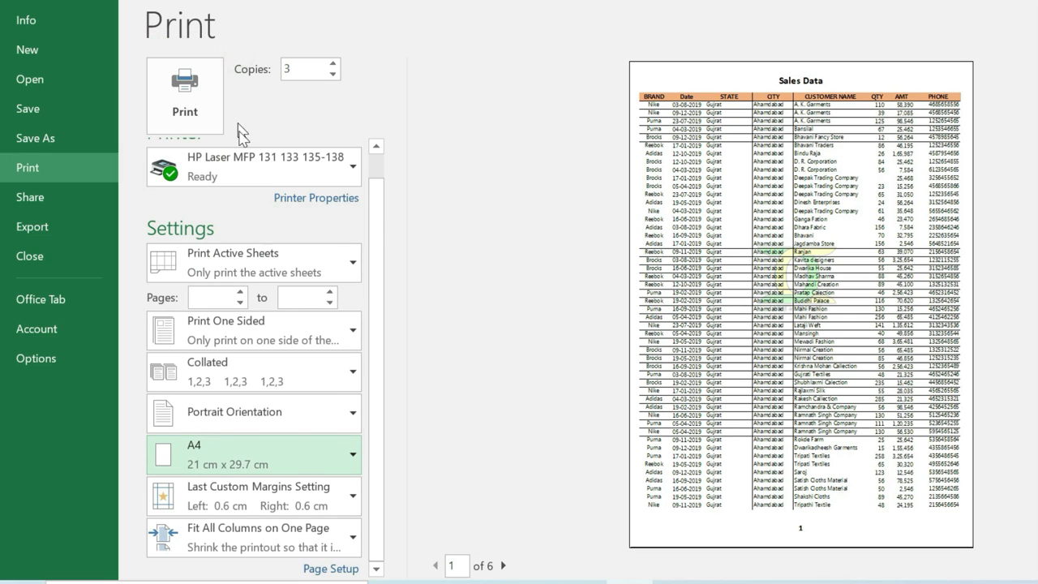
left_click(296, 495)
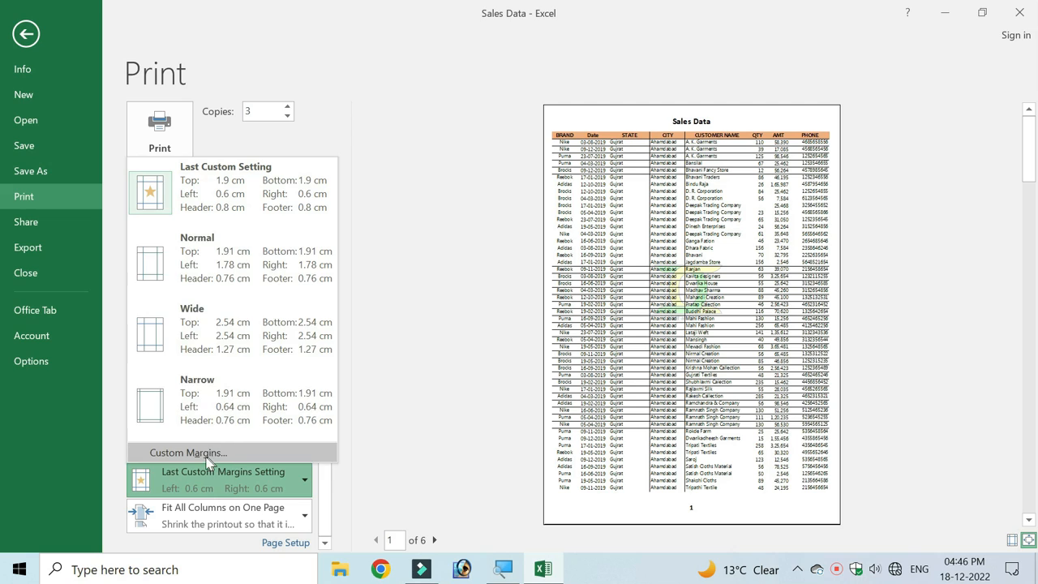
left_click(224, 465)
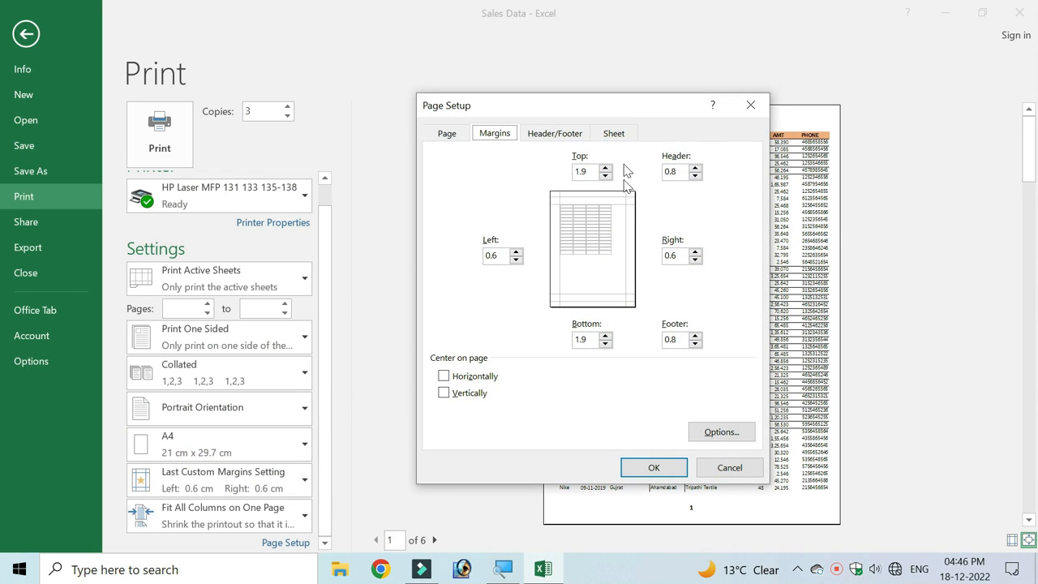
left_click(746, 105)
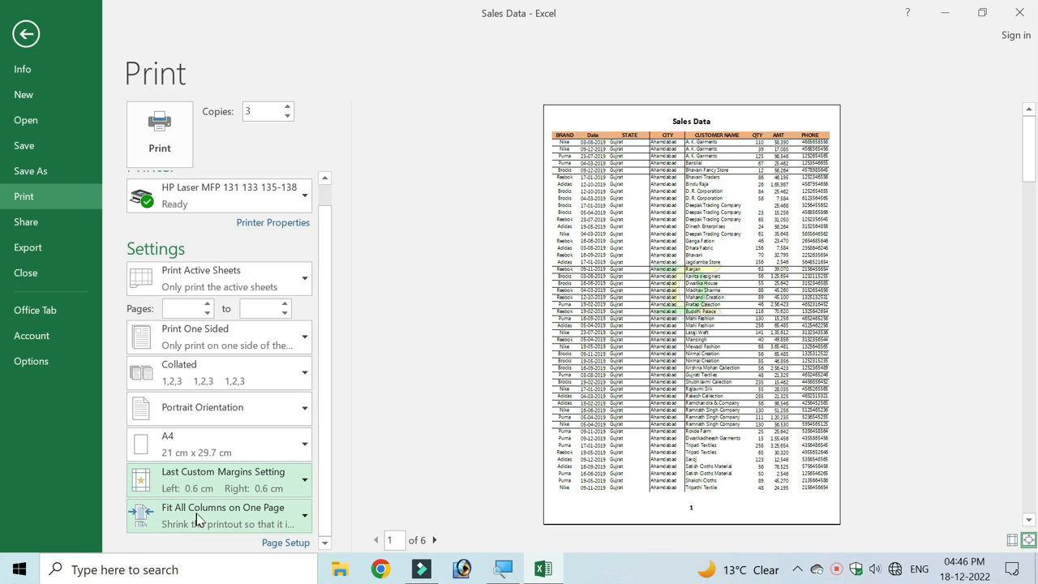
- Choose Fit All Columns on One Page as the scaling and Print One Sided for the printout
left_click(286, 516)
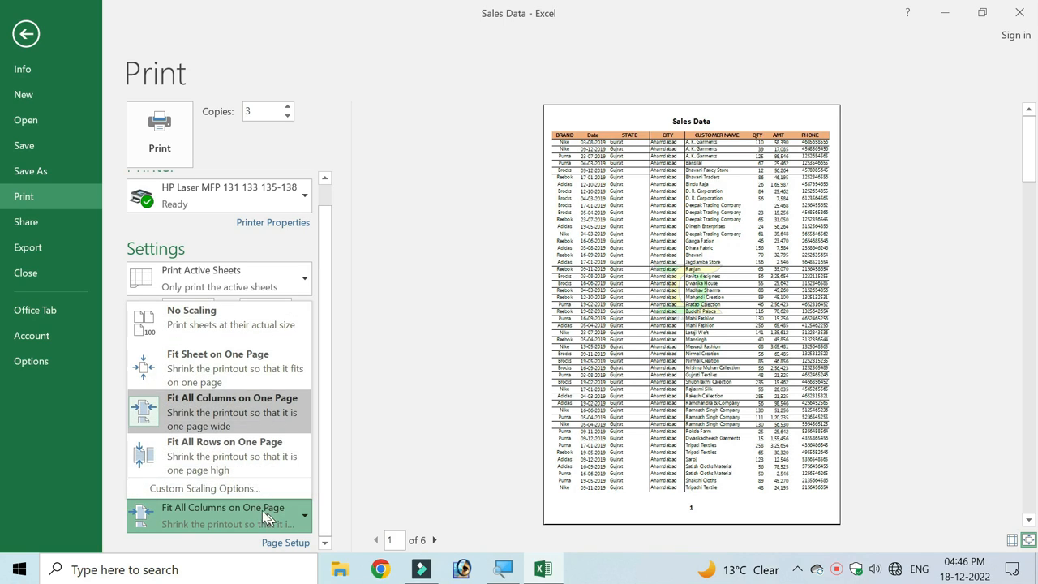
left_click(272, 412)
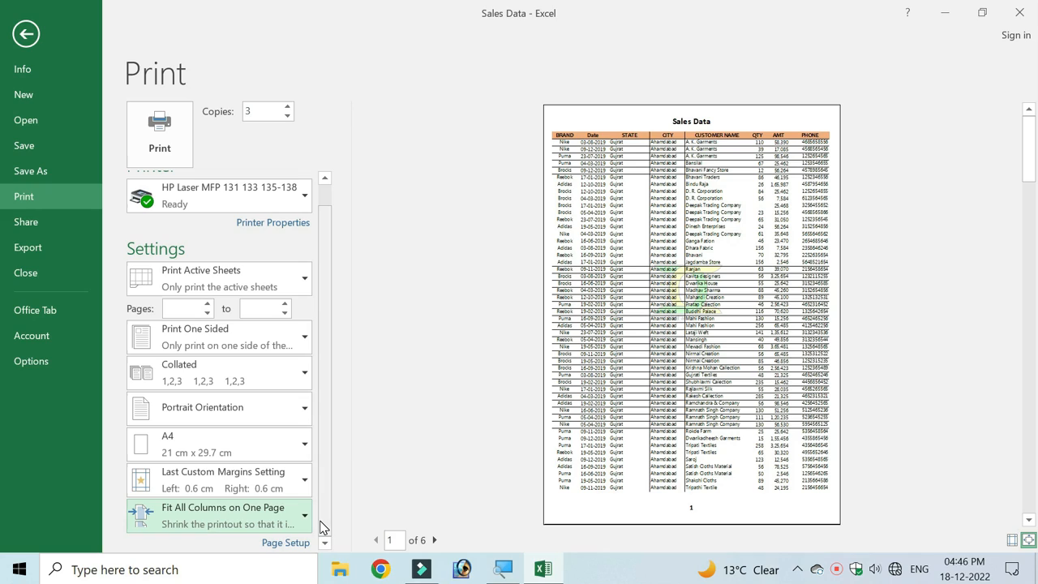
left_click(321, 300)
scroll(331, 332, "up", 1)
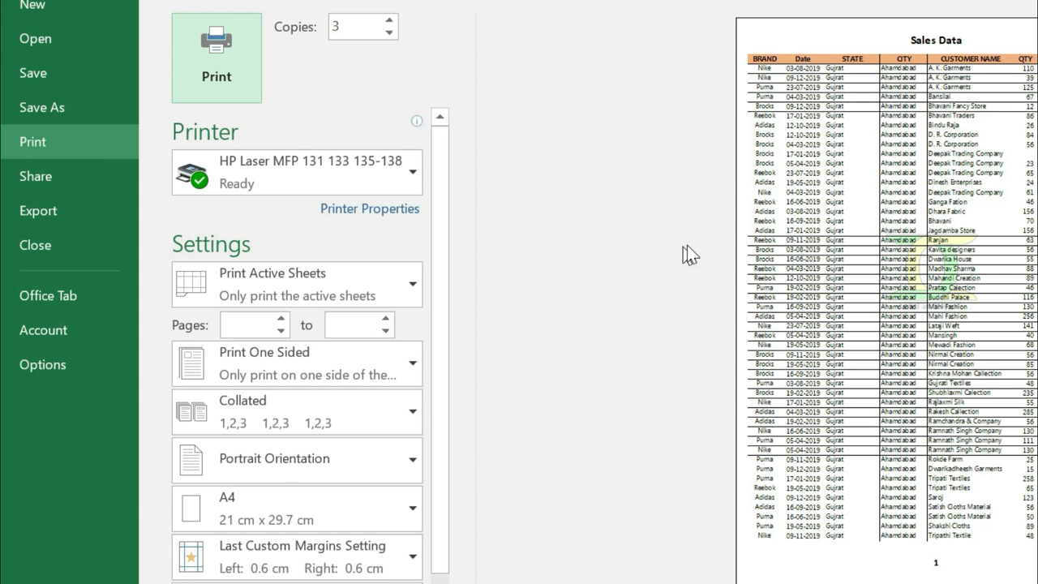
left_click(313, 359)
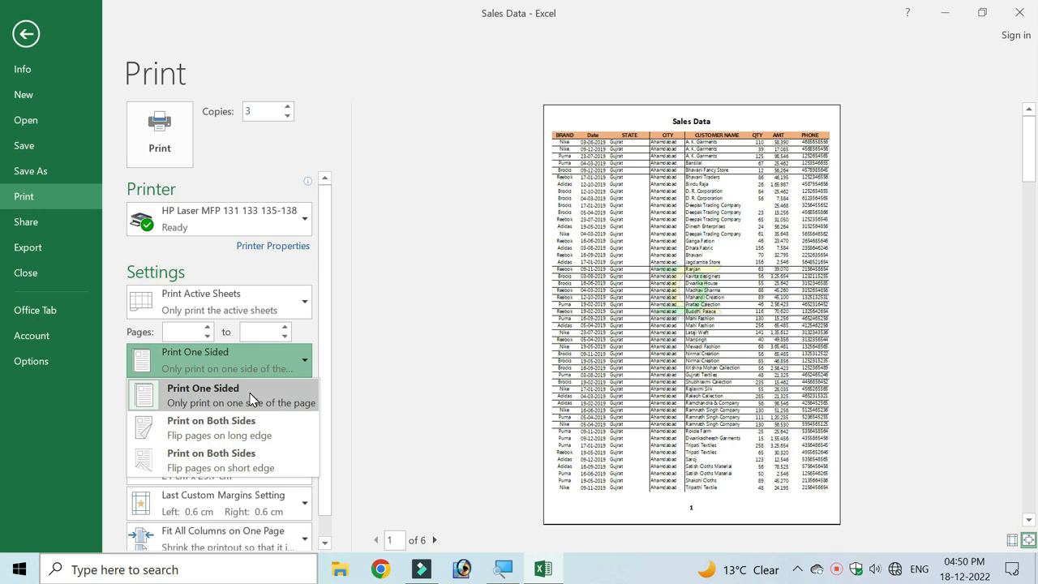
left_click(251, 398)
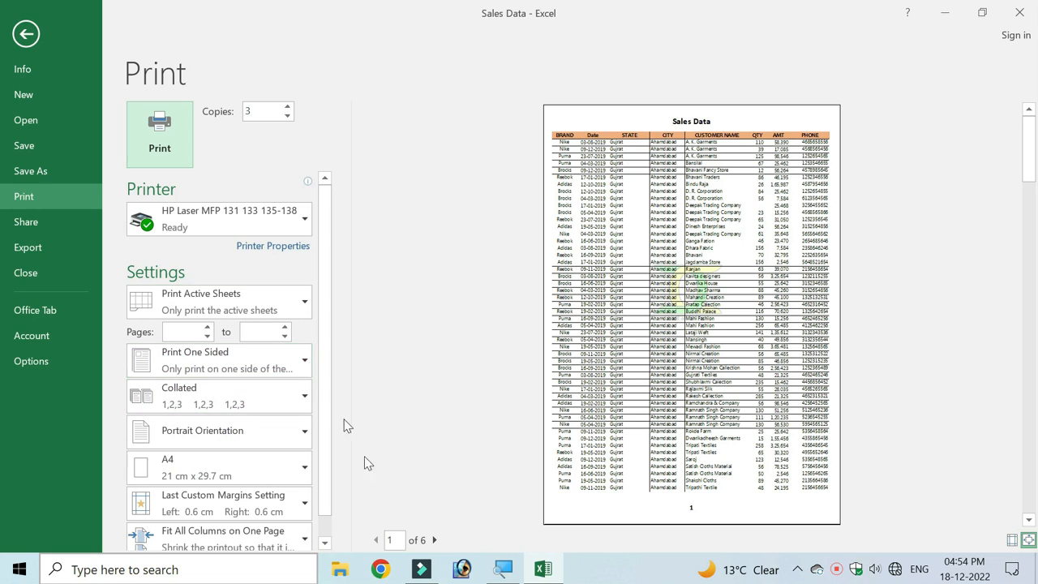
- Set the number of copies to 1 and print the worksheet
left_click(287, 115)
left_click(287, 116)
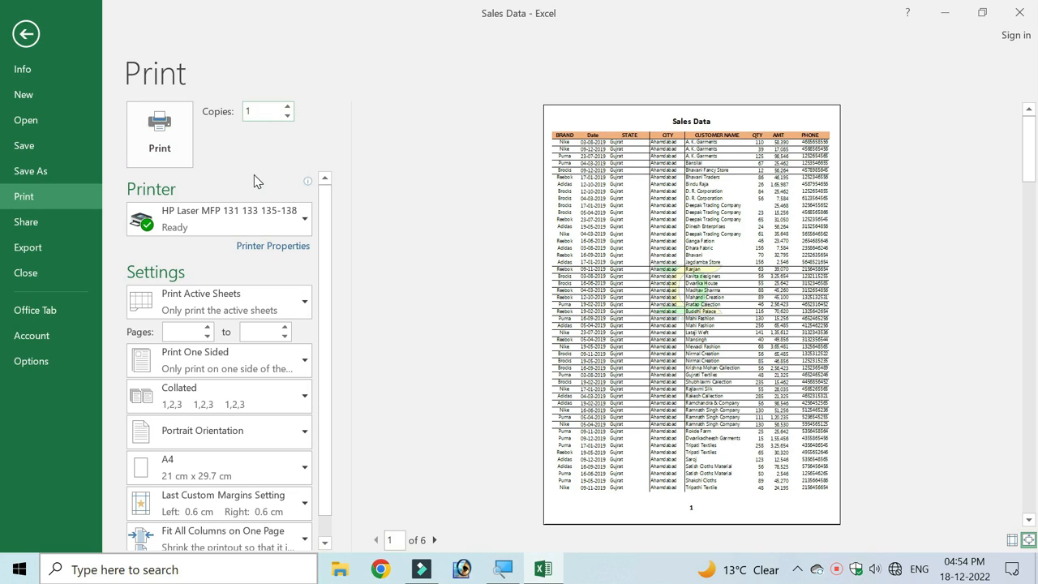
left_click(160, 138)
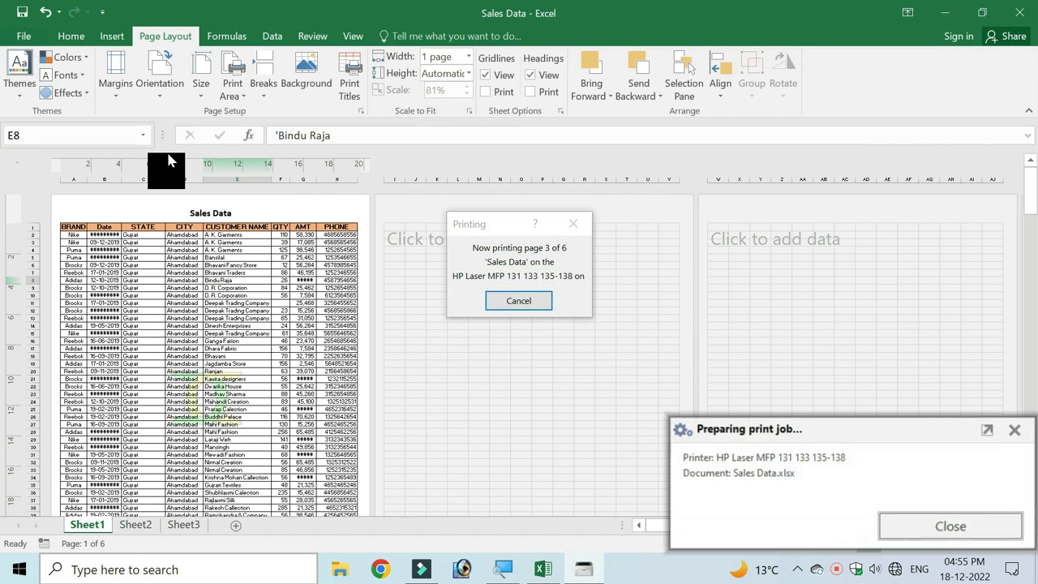